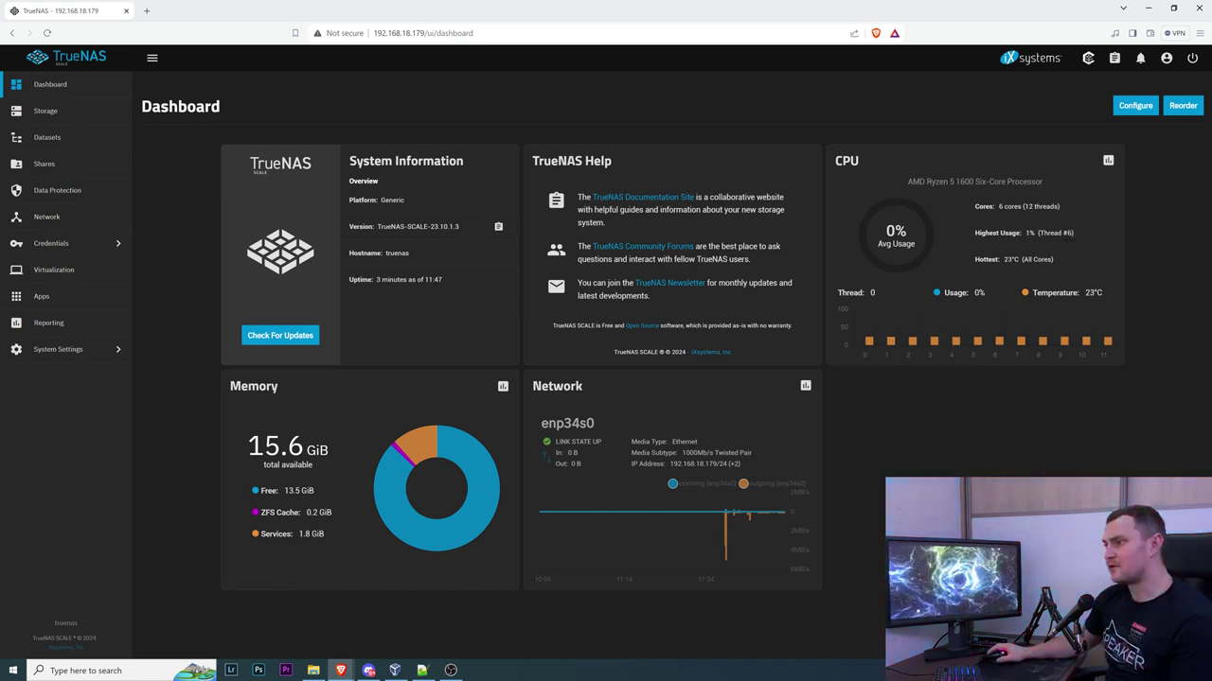
Go to Storage and launch the Pool Creation Wizard listing three unassigned 7.28 TiB disks
double_click(275, 446)
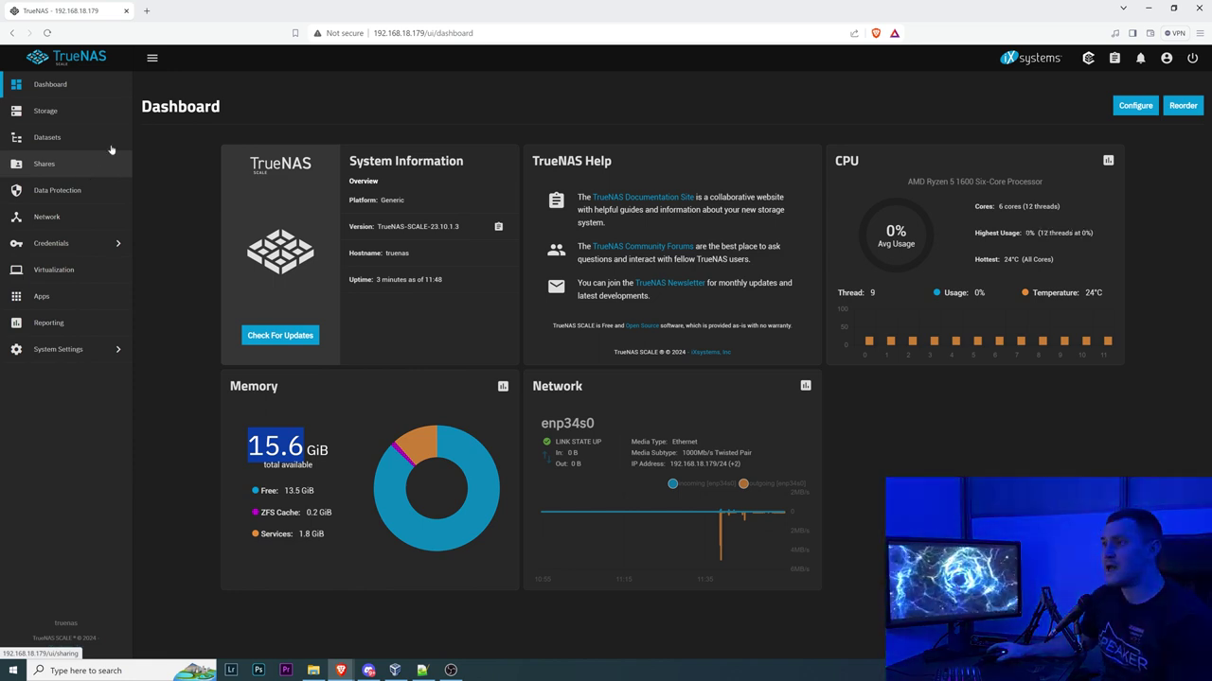
left_click(79, 112)
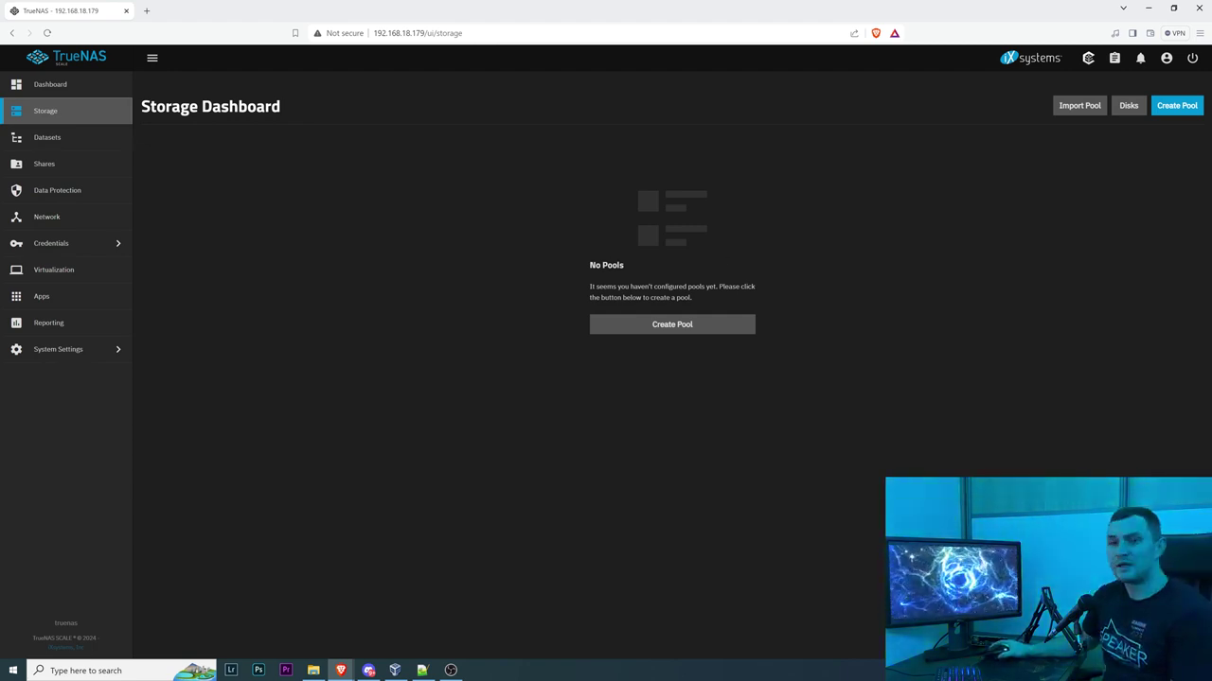
left_click(705, 327)
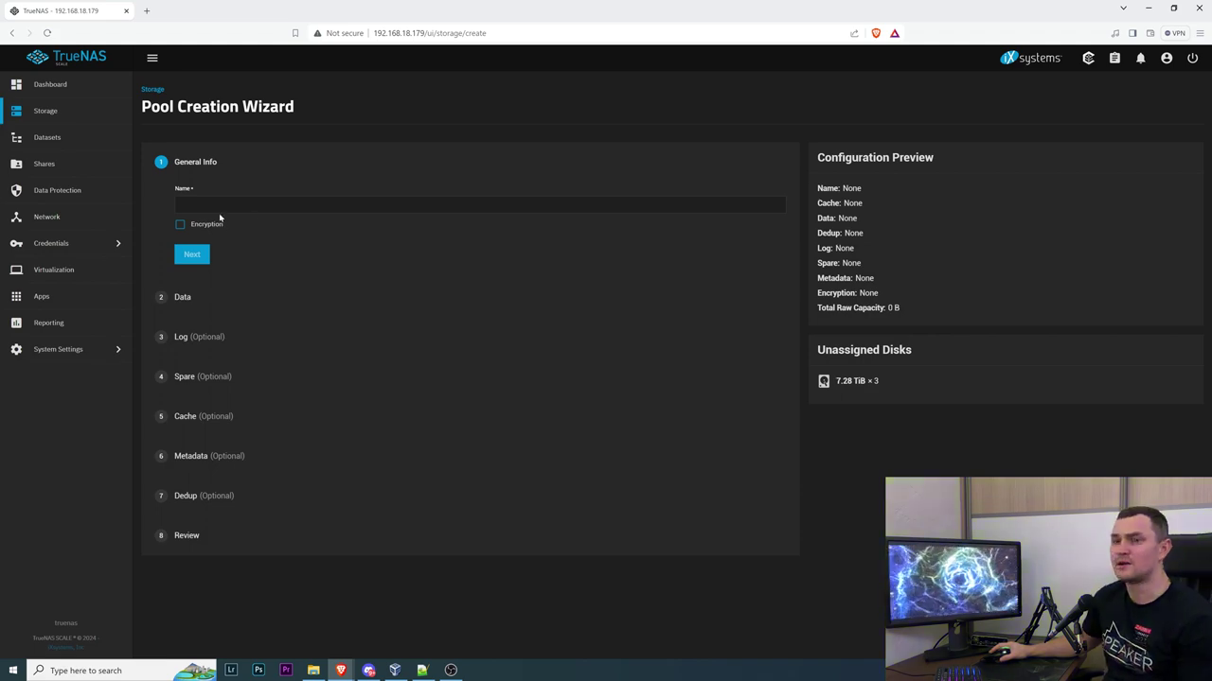
Name the new pool HomeNAS, leave encryption off, and advance to the Data step
left_click(219, 205)
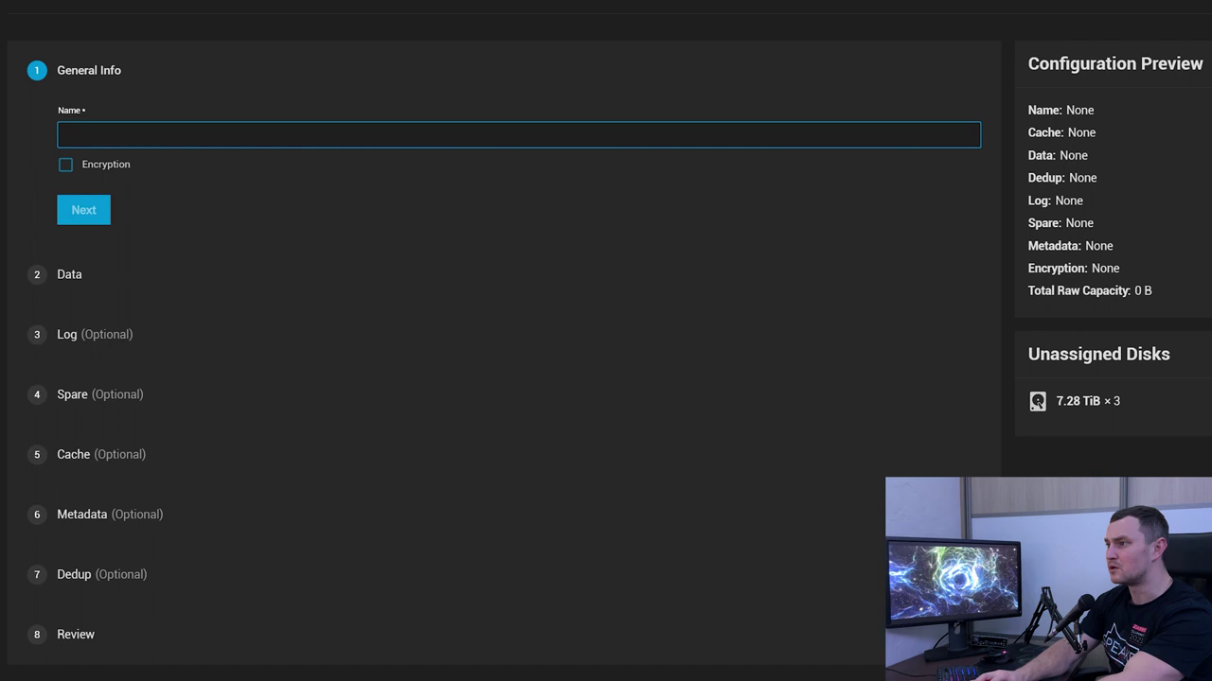
type("NAS")
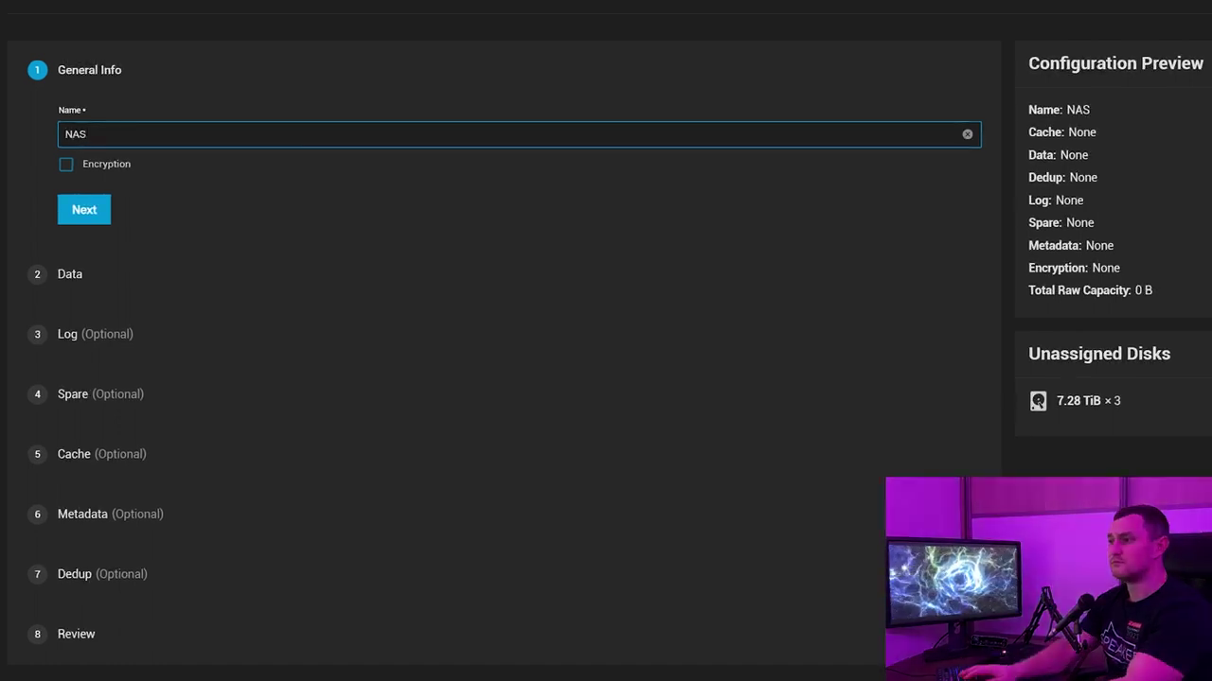
key("BackSpace")
key("BackSpace")
key("BackSpace")
type("HomeNAS")
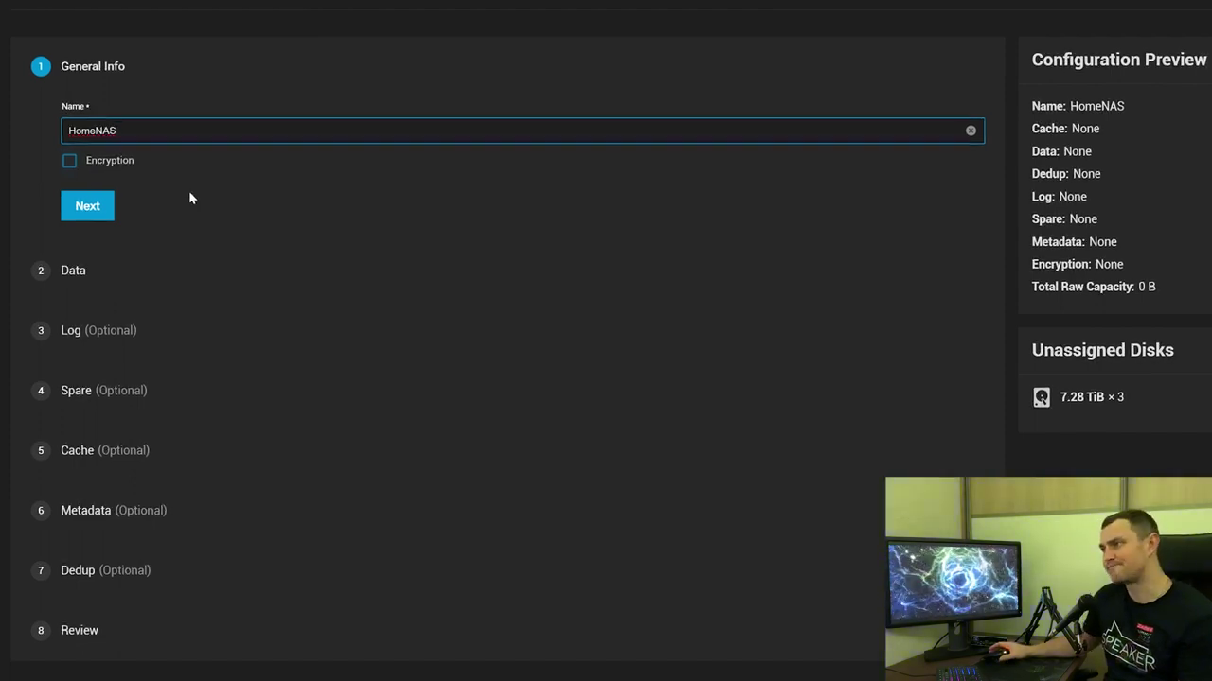
left_click(94, 210)
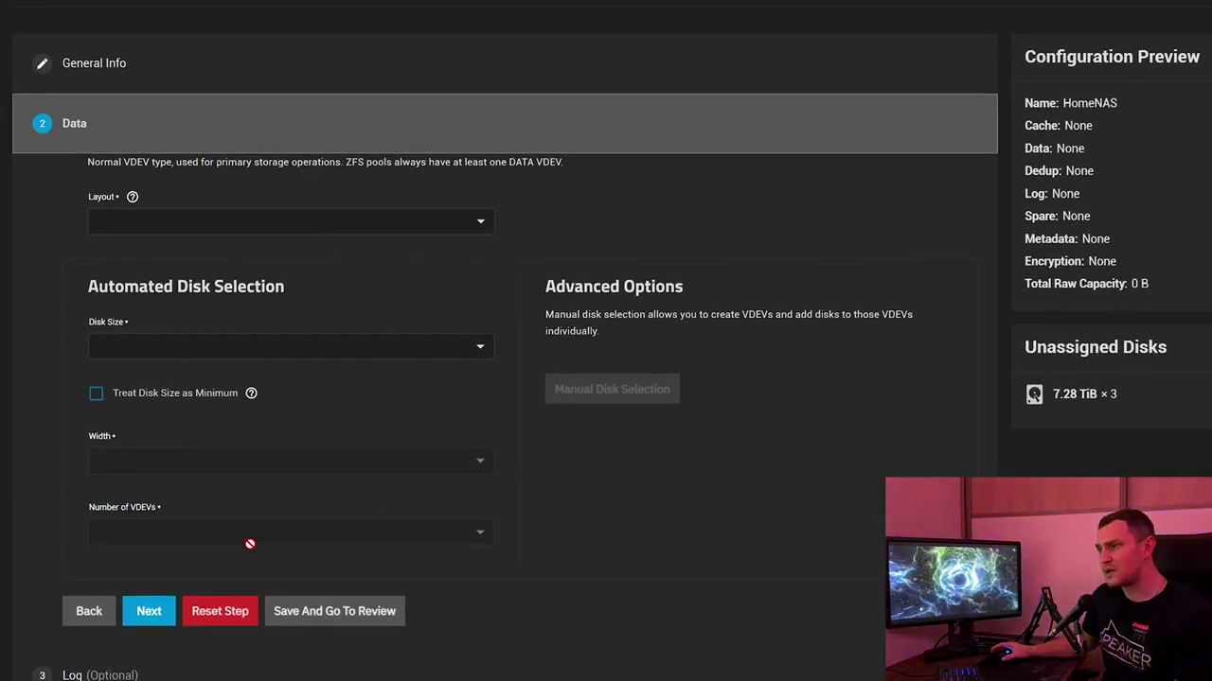
Choose RAIDZ1 as the data layout: width 3, 1 VDEV, 14.55 TiB raw capacity
left_click(393, 223)
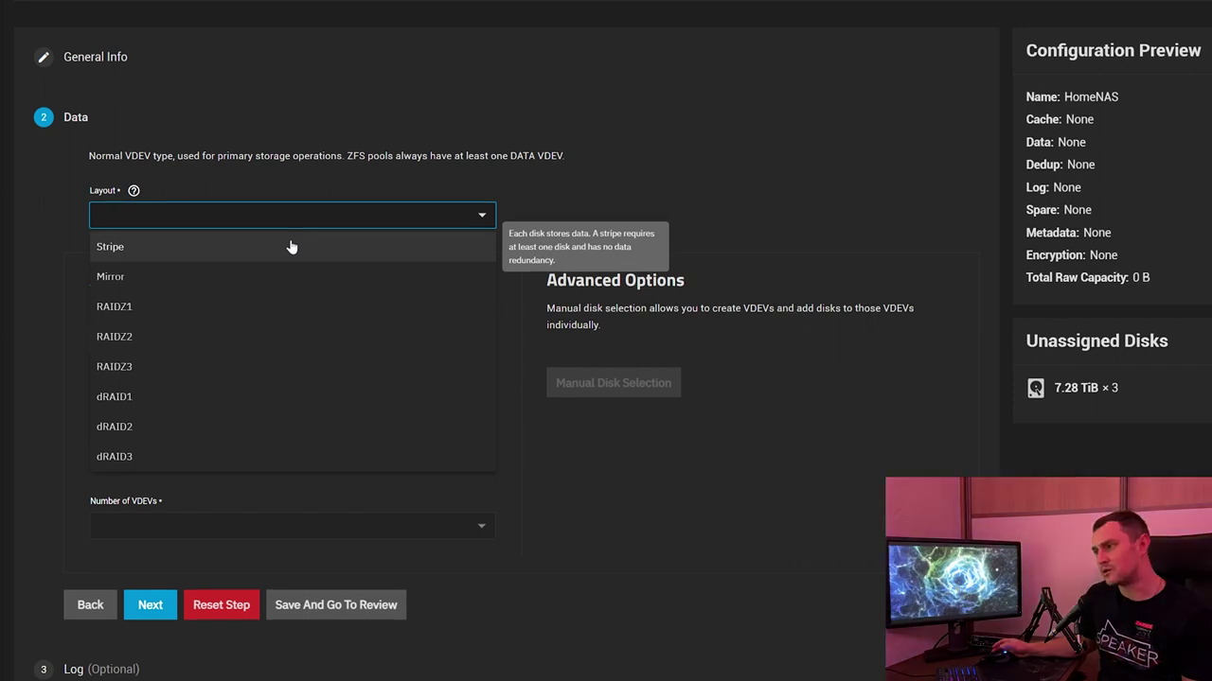
left_click(258, 254)
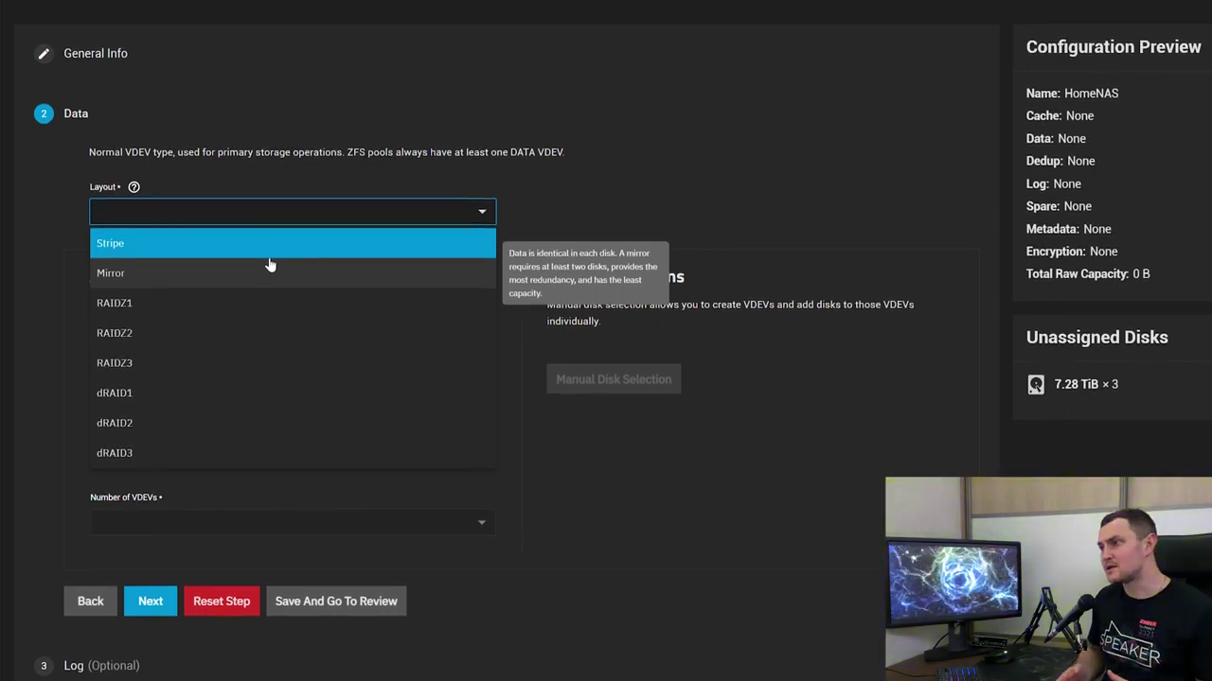
left_click(207, 301)
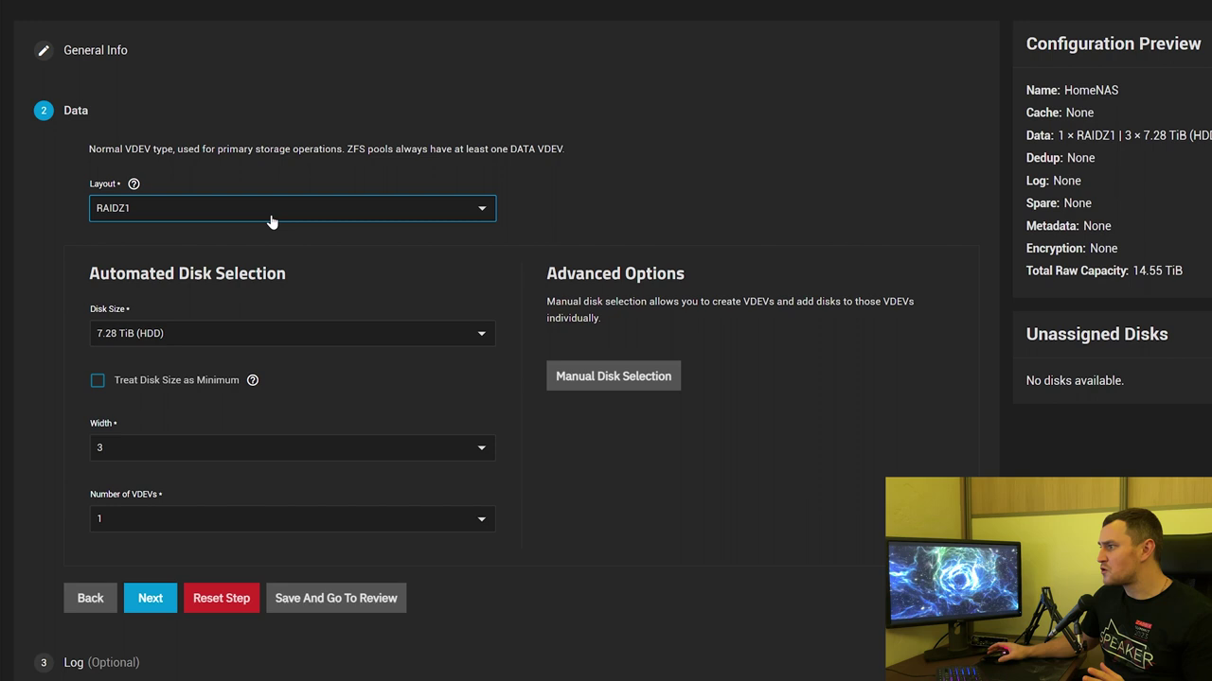
left_click_drag(1023, 268, 1190, 269)
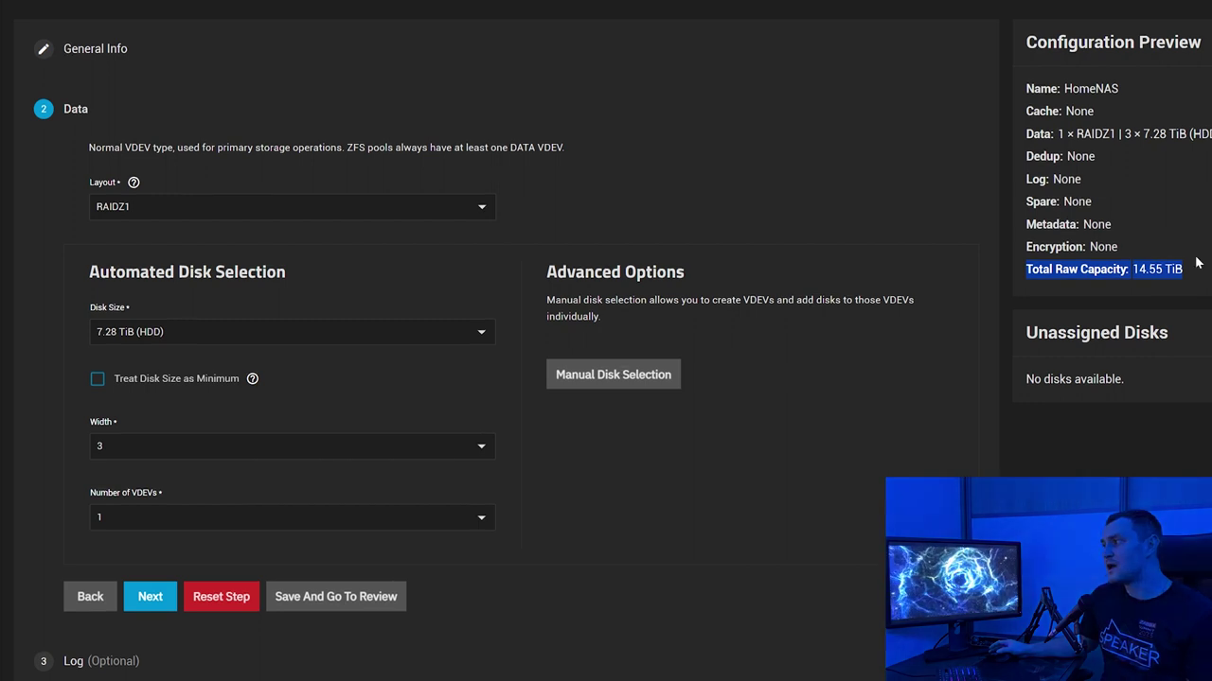
left_click_drag(1117, 133, 1187, 134)
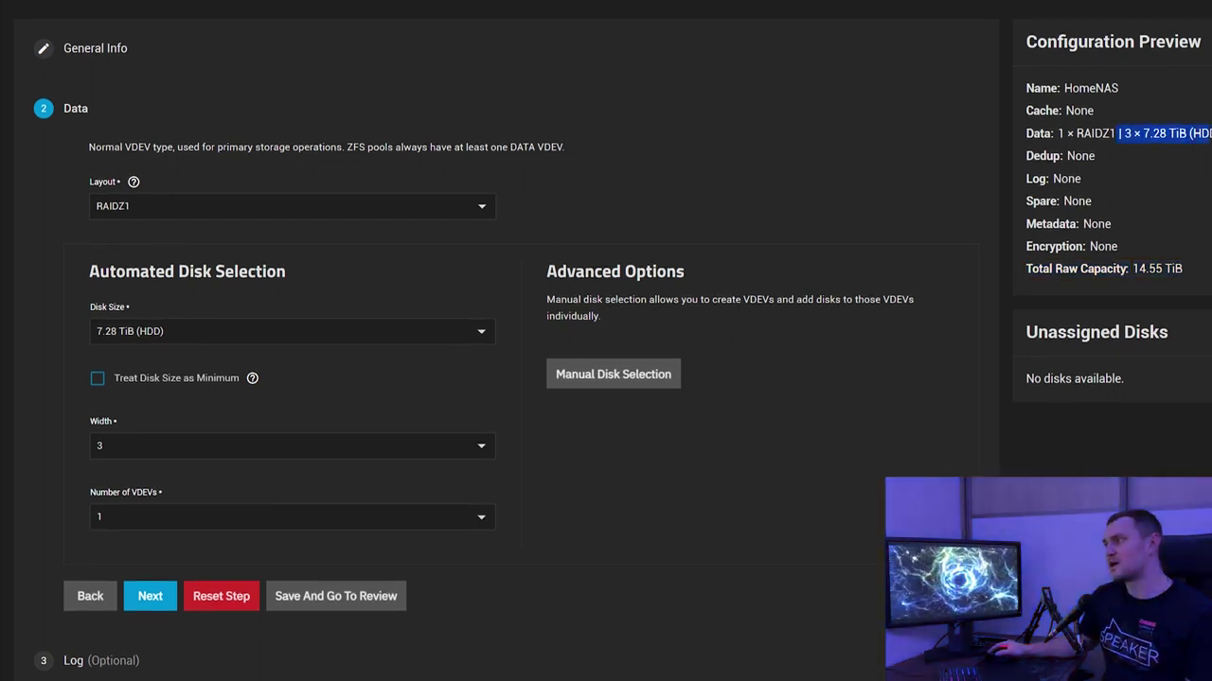
left_click_drag(1132, 268, 1188, 273)
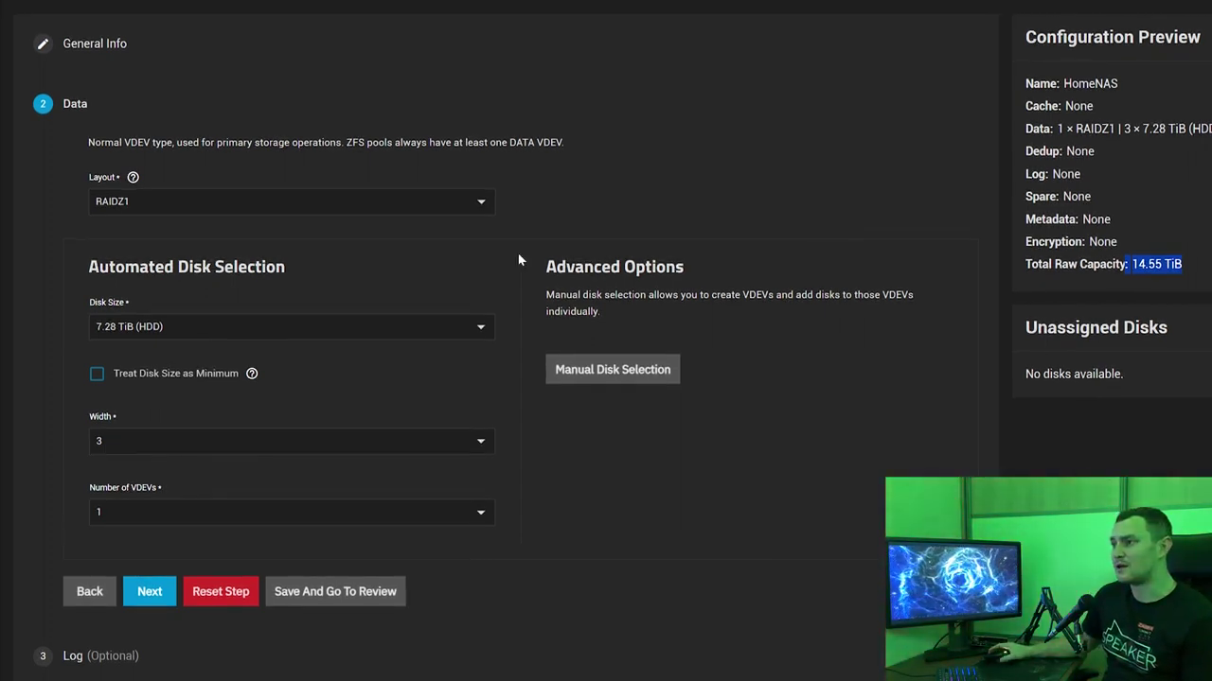
left_click(416, 201)
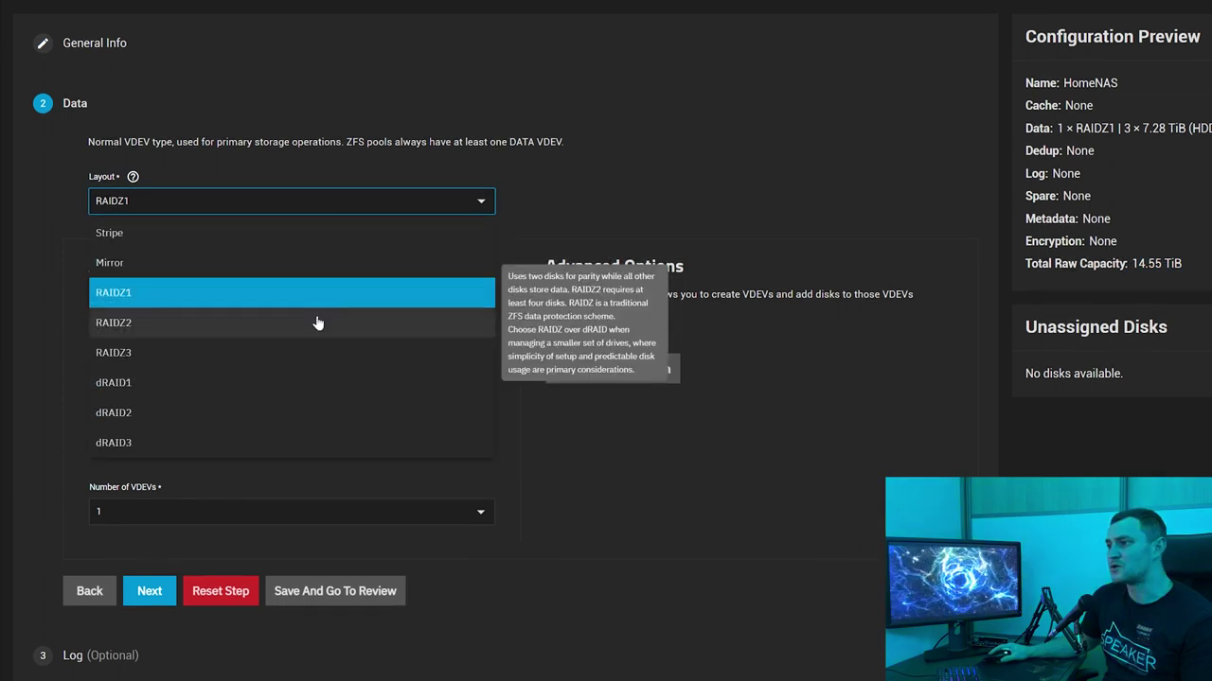
left_click(315, 322)
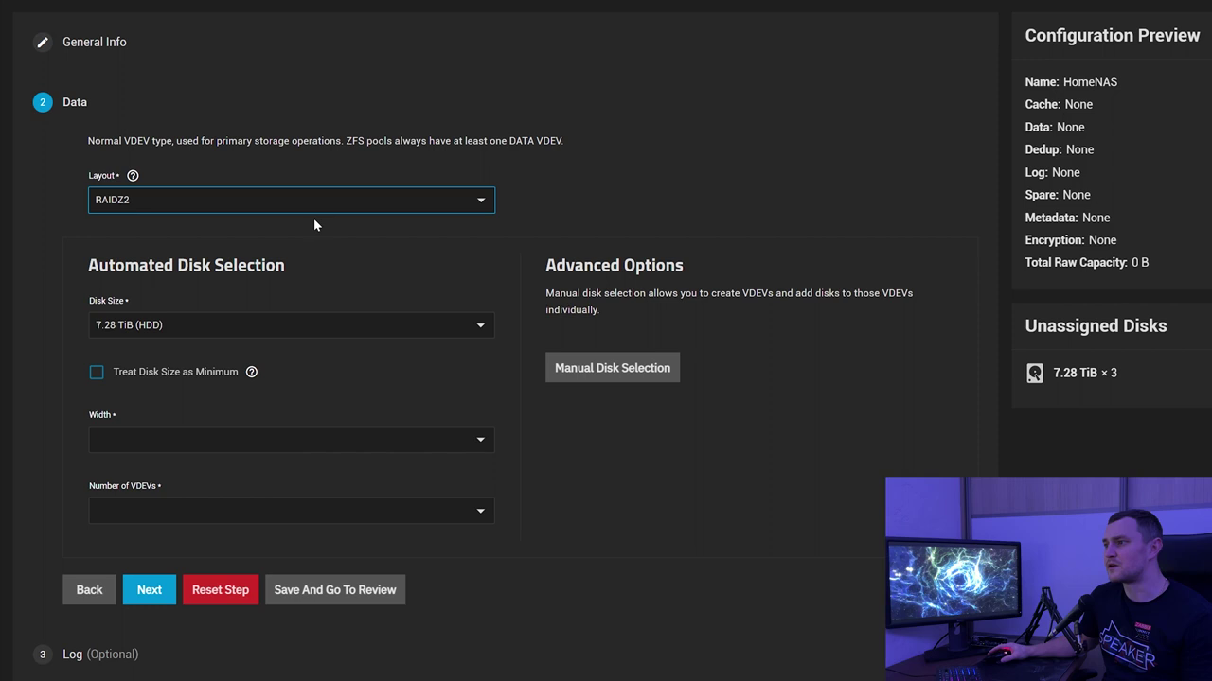
left_click(183, 206)
left_click(183, 204)
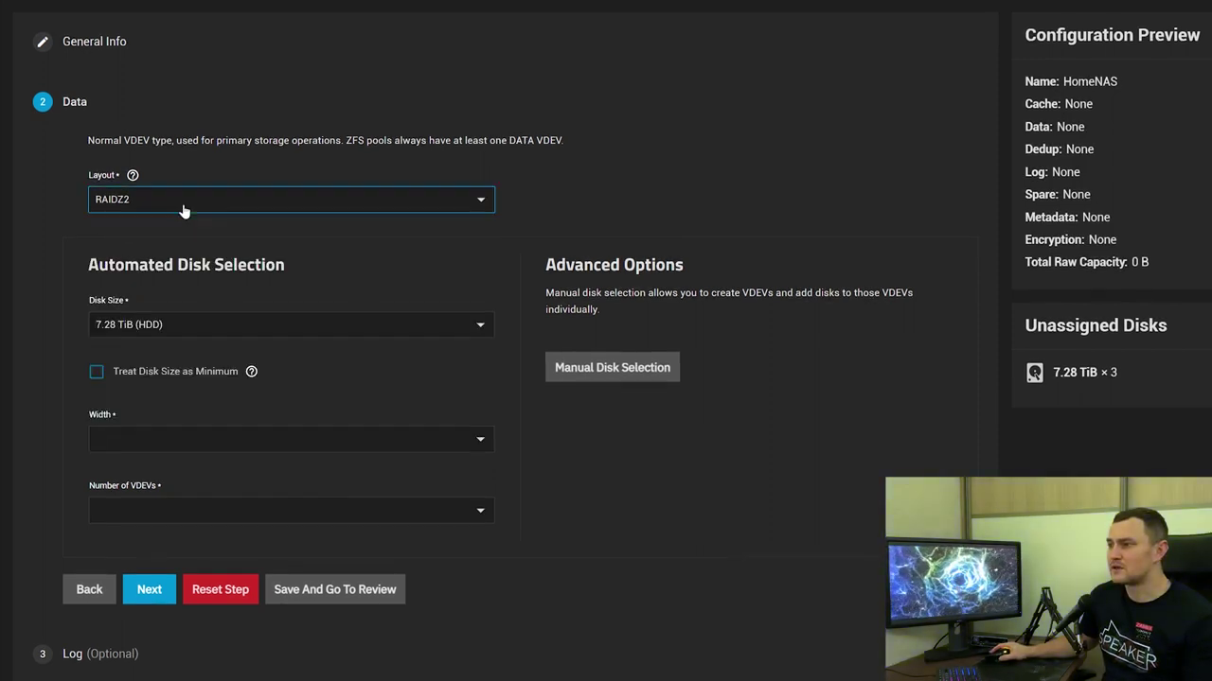
left_click(138, 199)
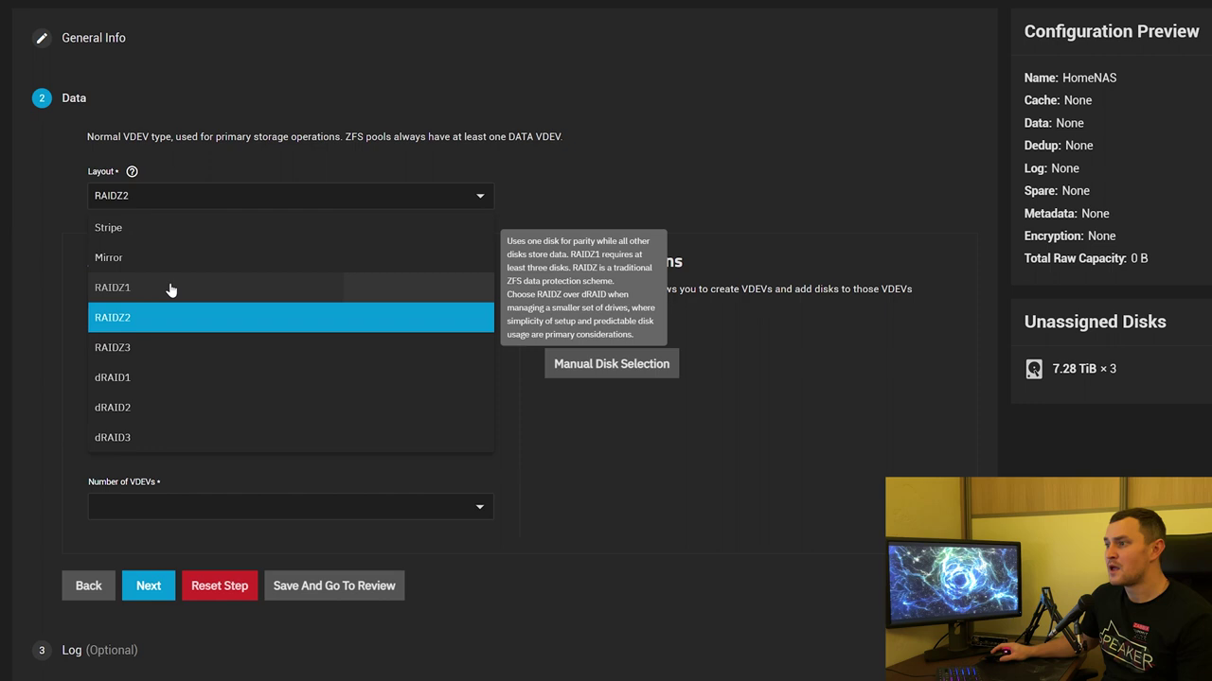
left_click(167, 288)
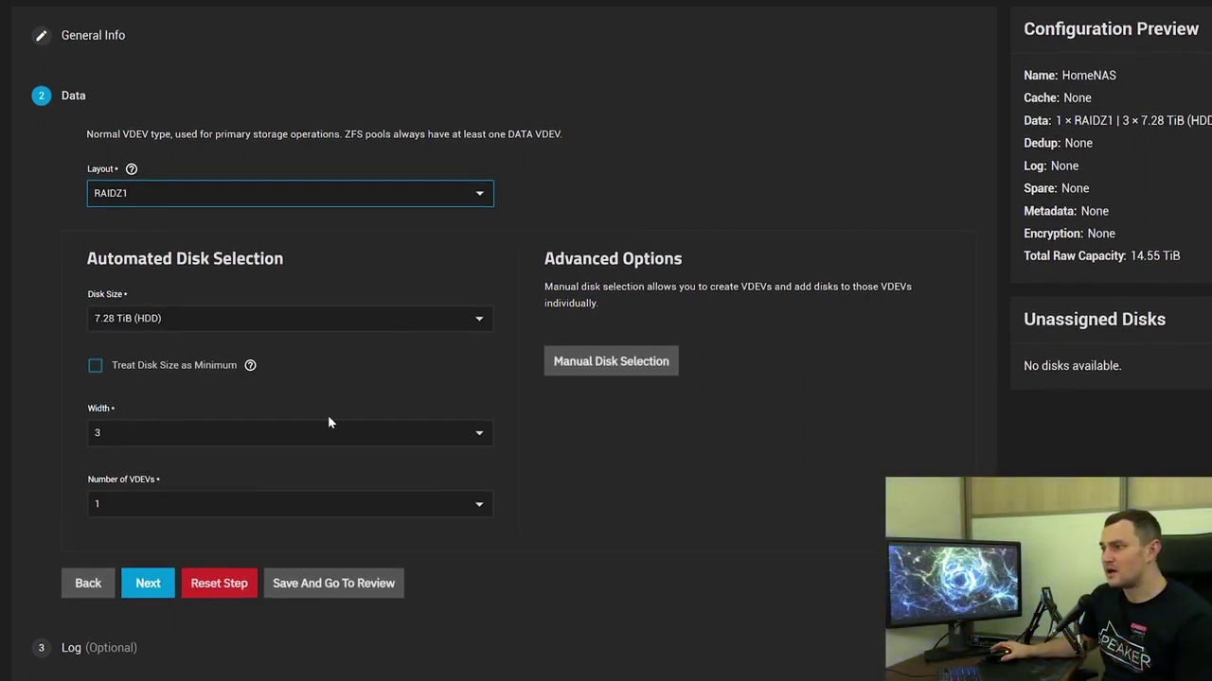
Step through the optional Log, Spare, Cache, Metadata and Dedup steps, leaving each at None
scroll(457, 336, "down", 2)
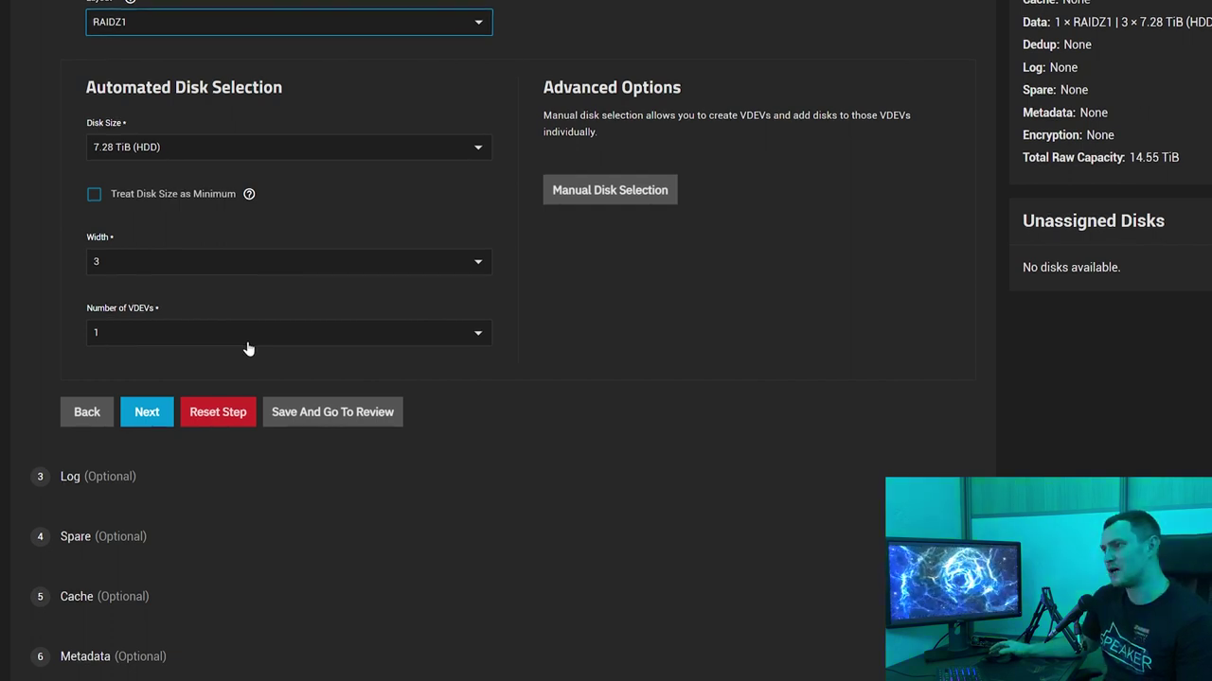
scroll(364, 290, "down", 1)
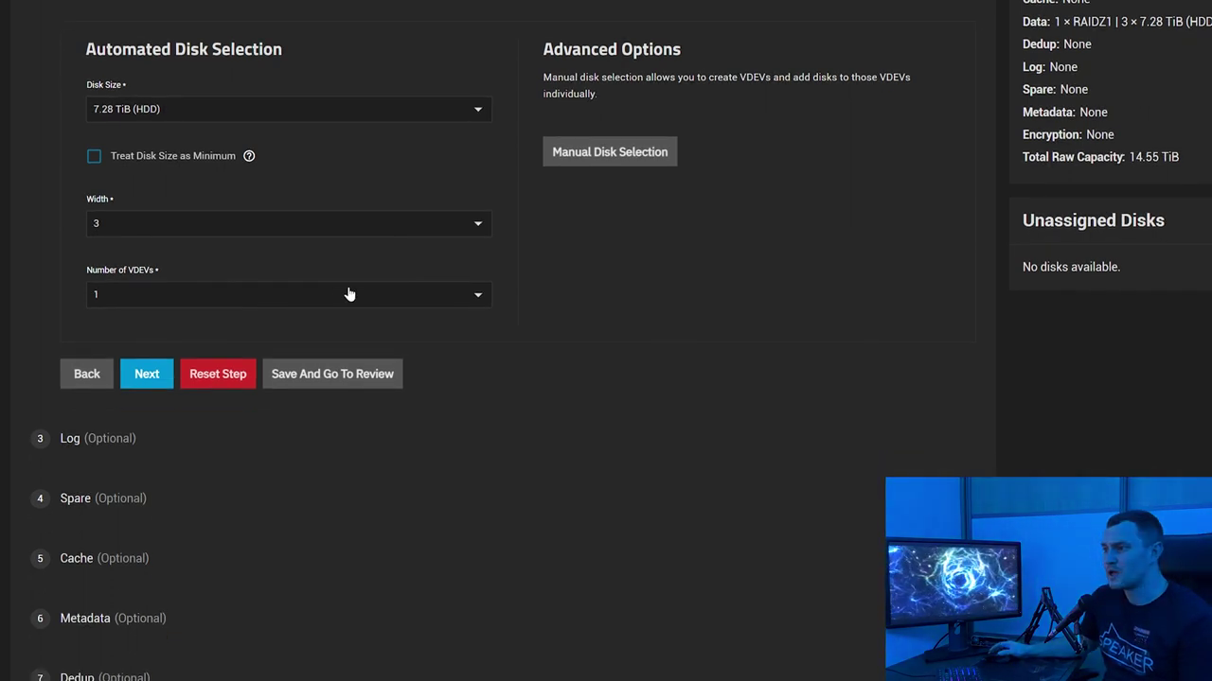
left_click(140, 443)
left_click(148, 494)
left_click(157, 559)
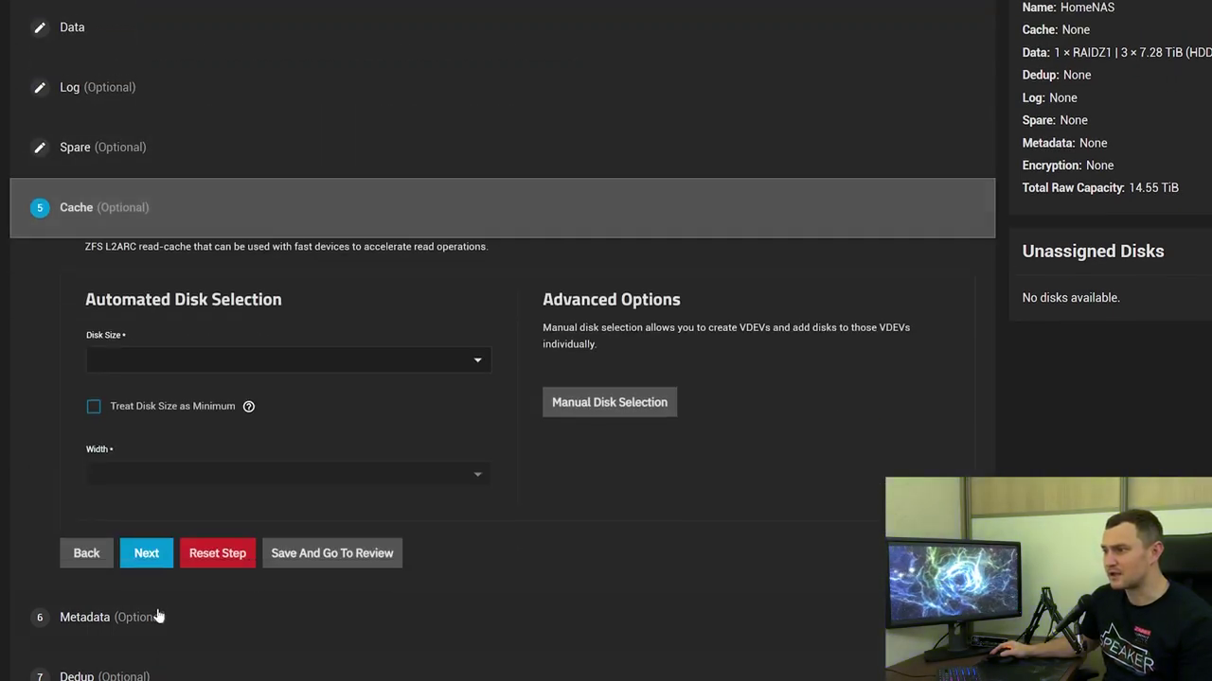
left_click(159, 620)
left_click(151, 611)
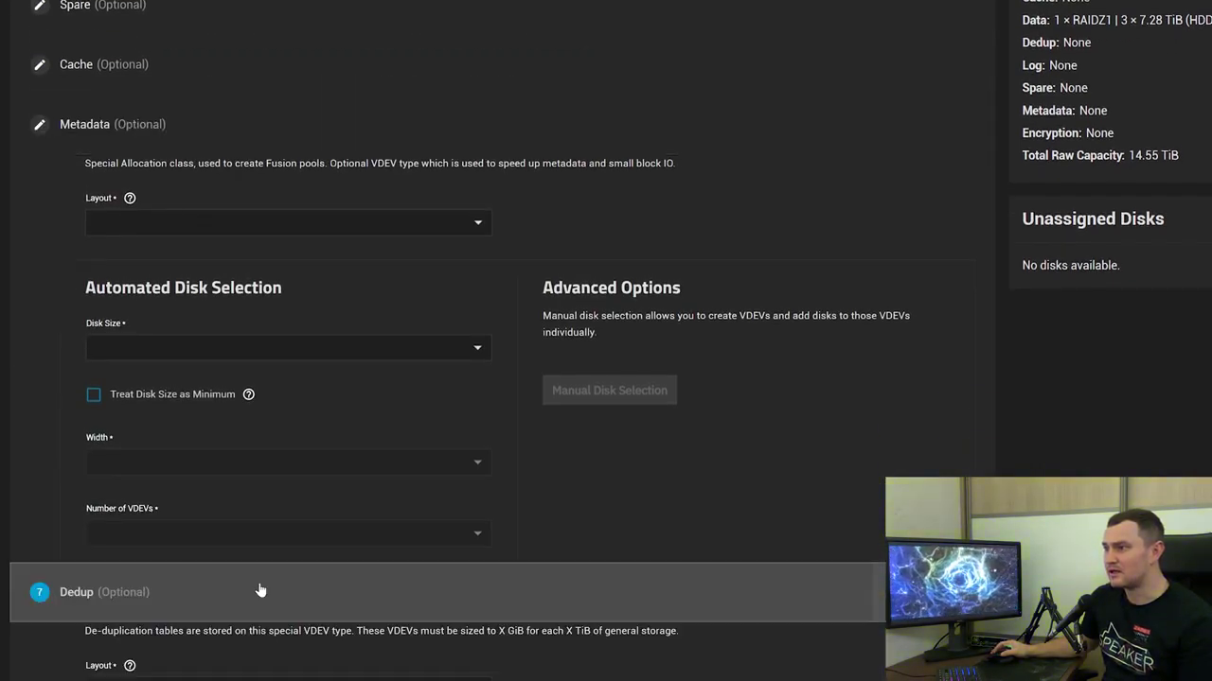
left_click(87, 159)
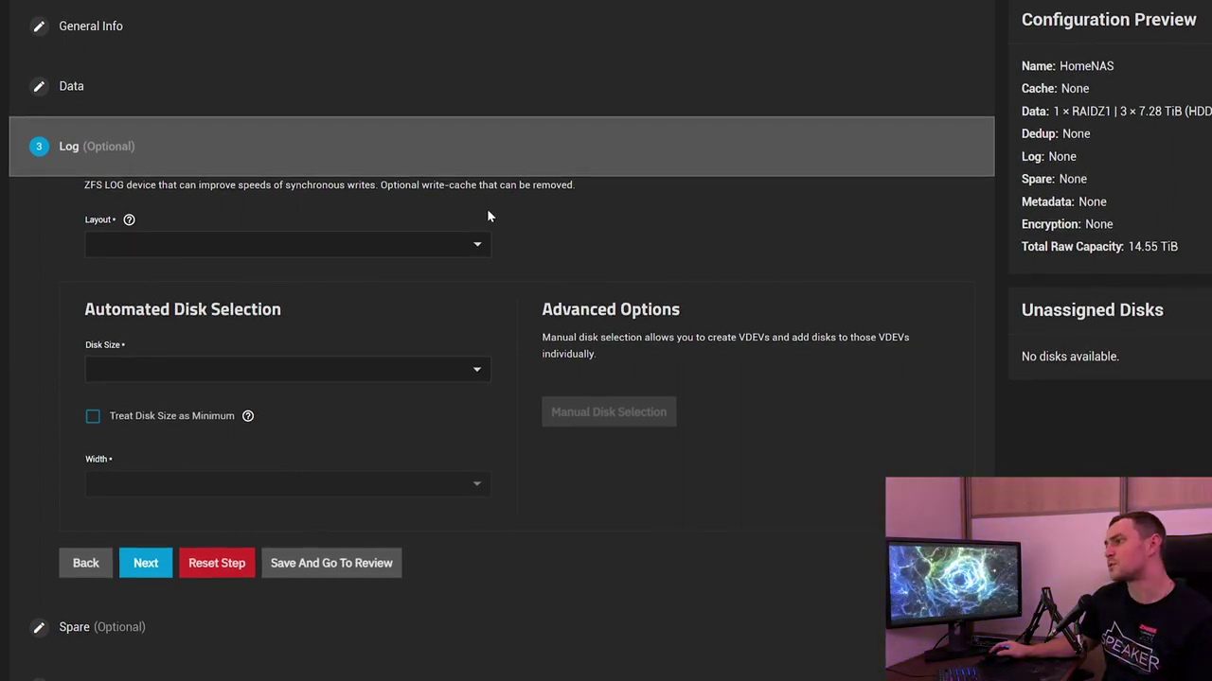
Review the Cache step's L2ARC read-cache description, then the Metadata and Dedup steps
scroll(142, 427, "down", 2)
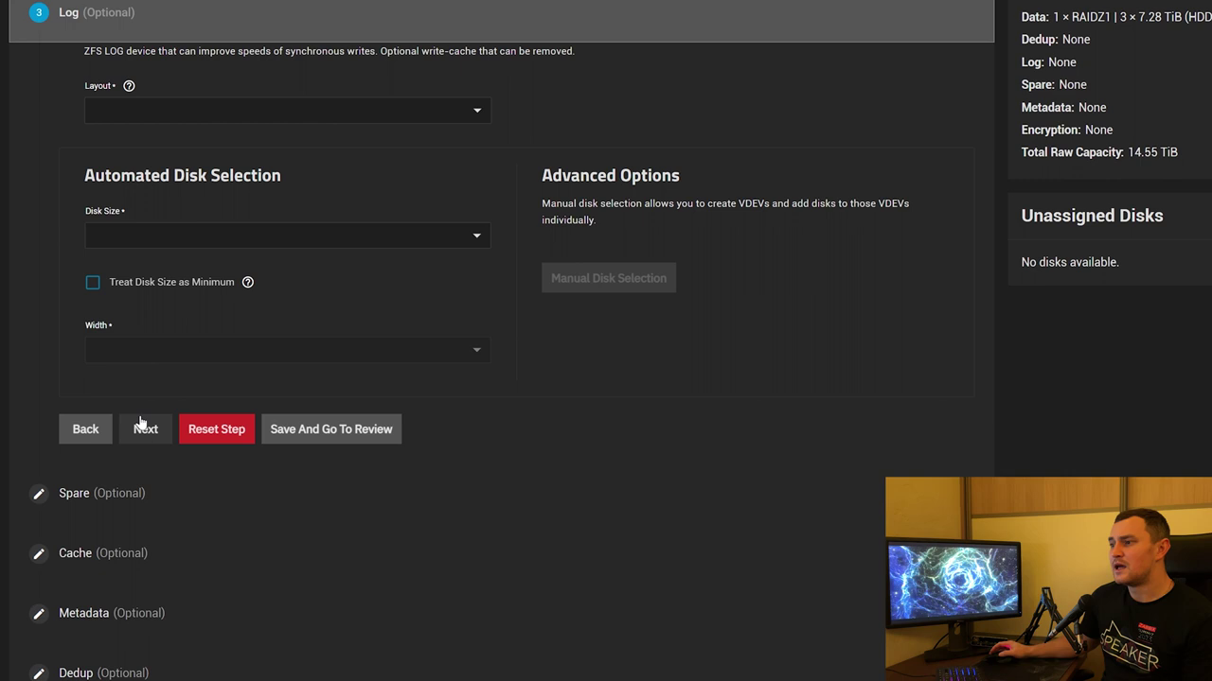
left_click(142, 427)
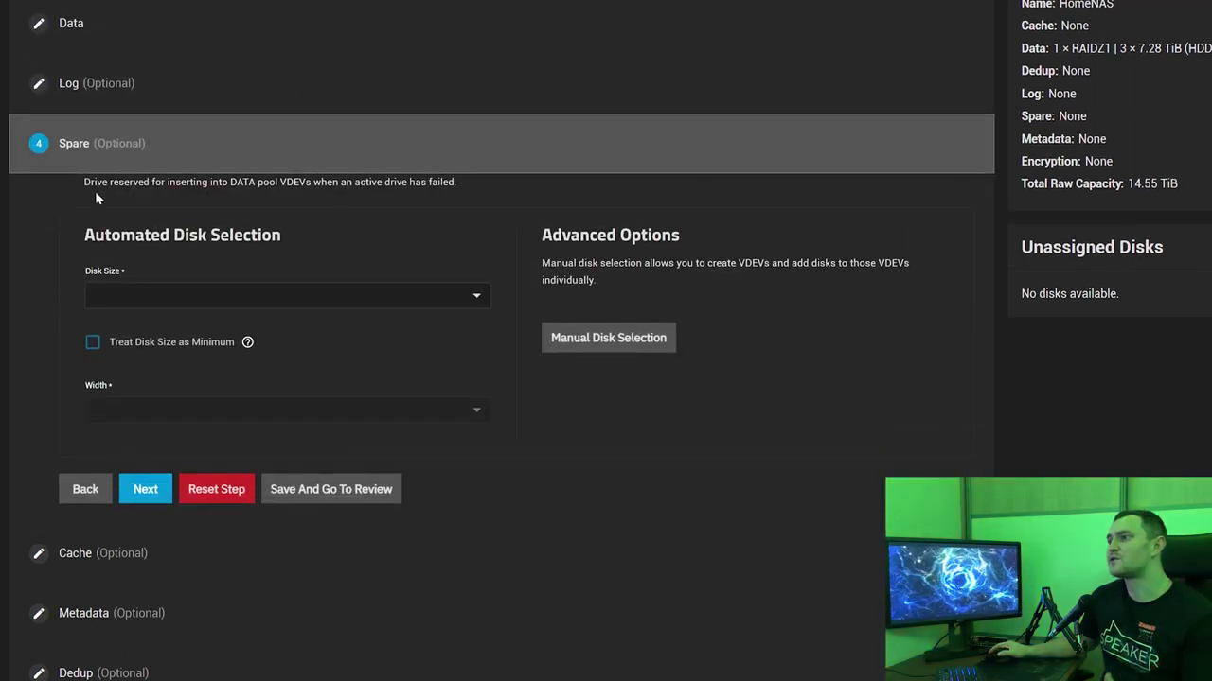
scroll(220, 196, "up", 1)
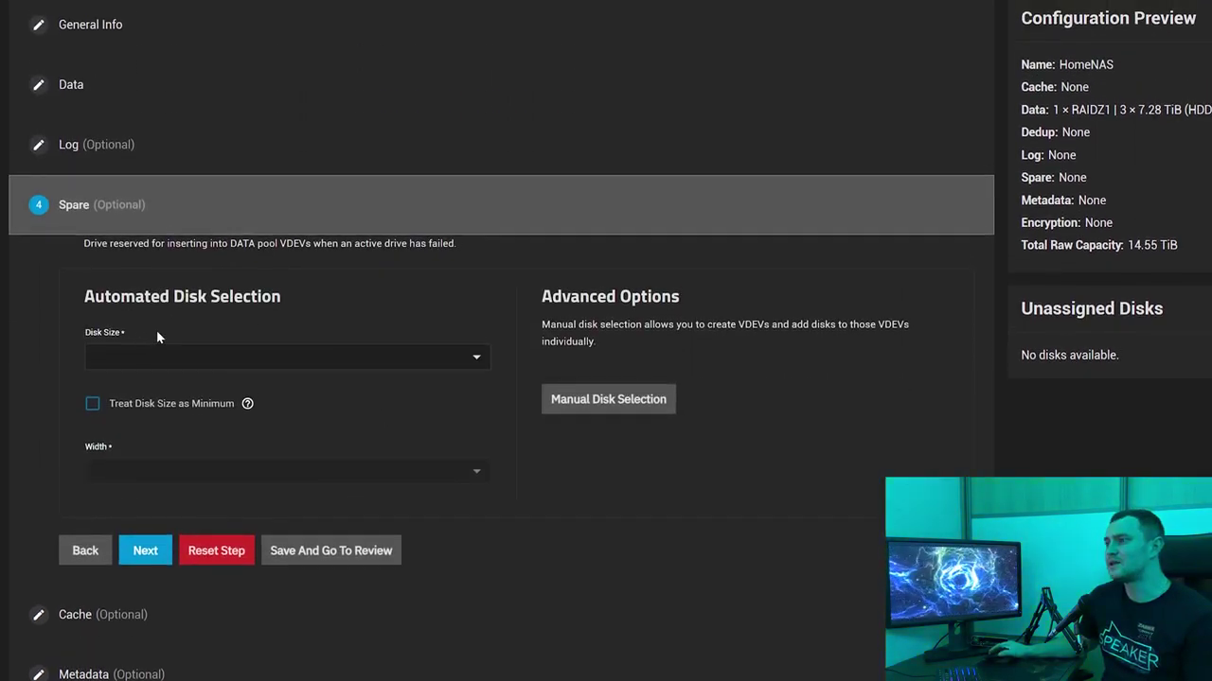
scroll(147, 360, "down", 1)
left_click(111, 559)
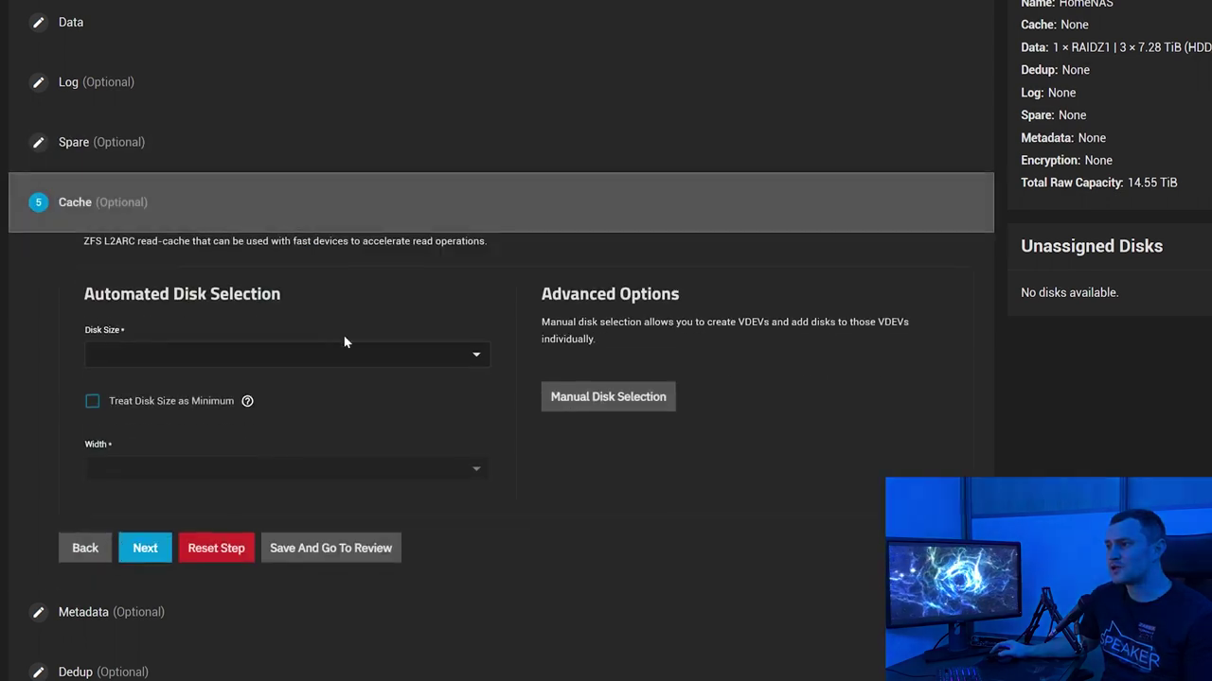
left_click_drag(83, 242, 157, 281)
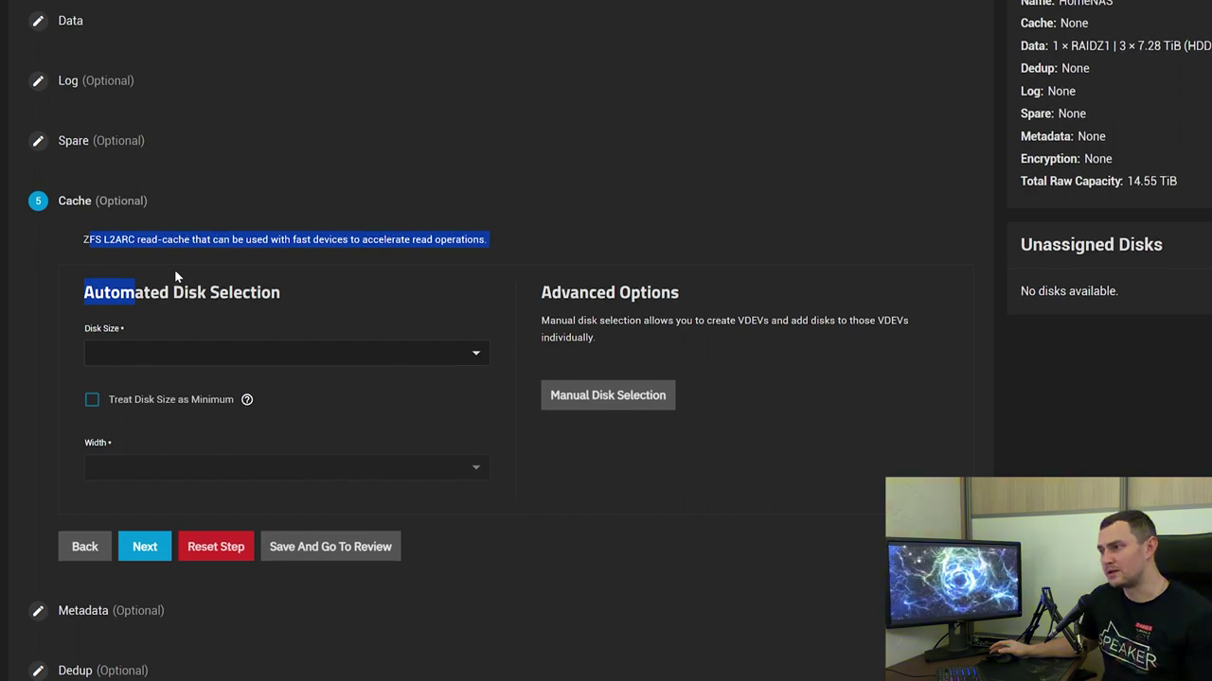
left_click(118, 615)
left_click(196, 662)
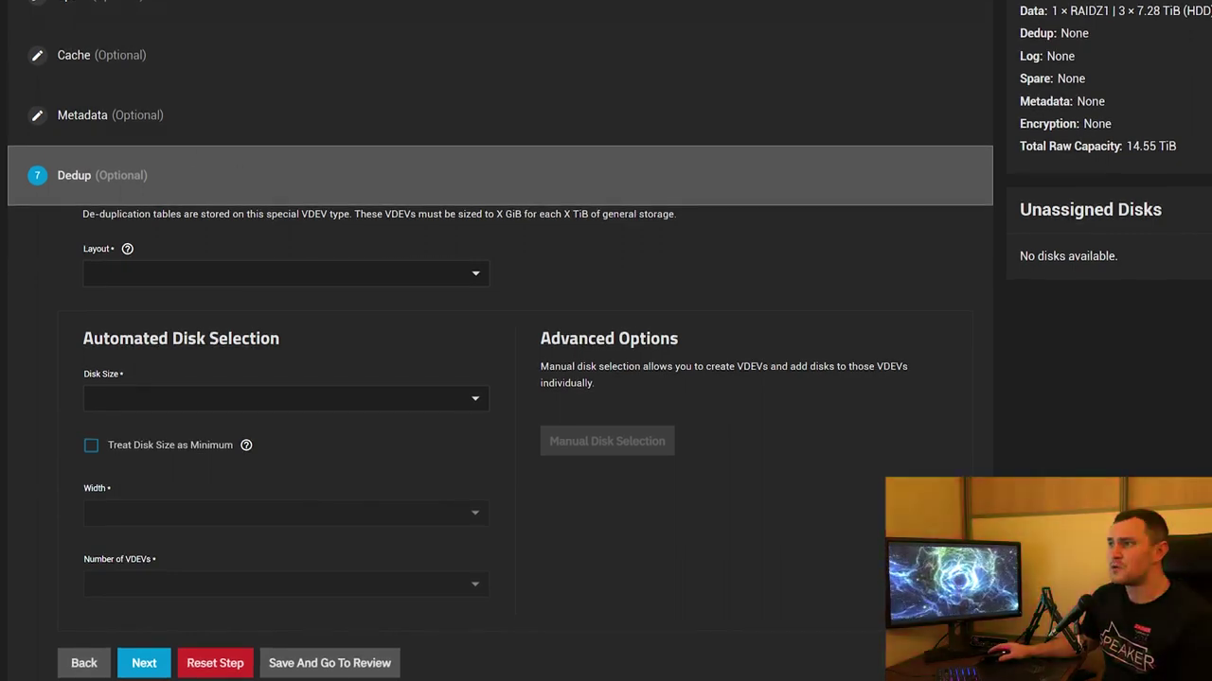
scroll(500, 378, "up", 5)
Check in the Data step that the RAIDZ1 vdev holds disks sda, sdc and sdd
left_click(143, 22)
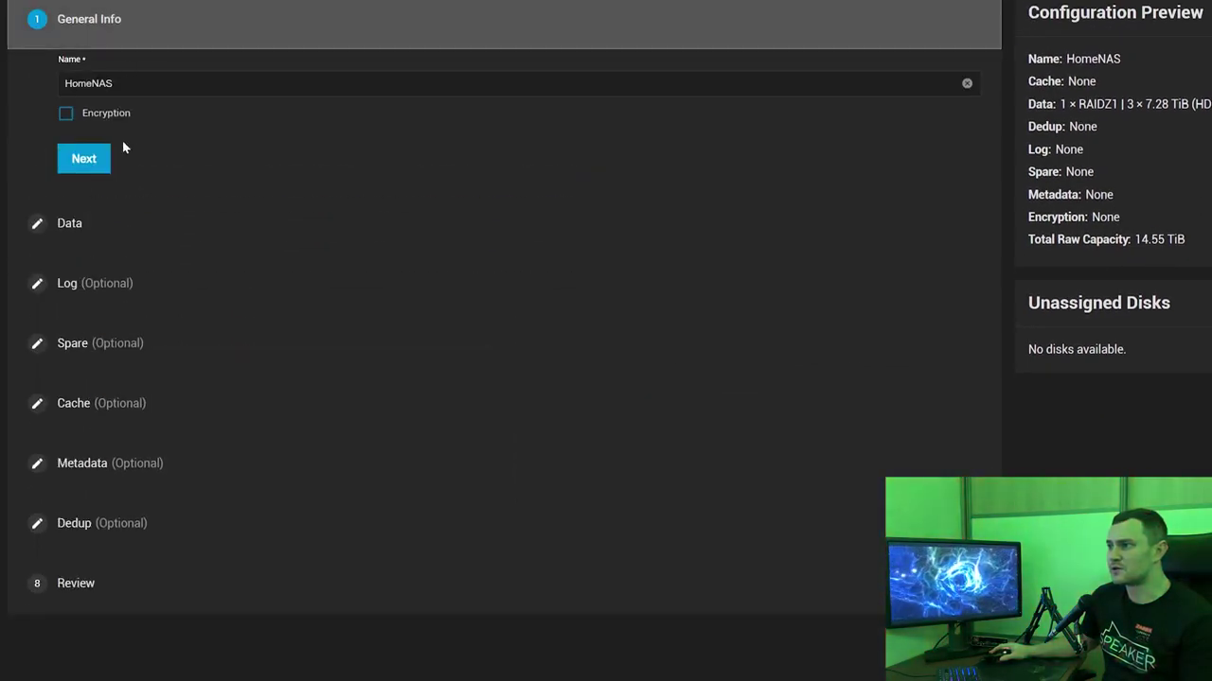
left_click(85, 232)
scroll(449, 244, "down", 3)
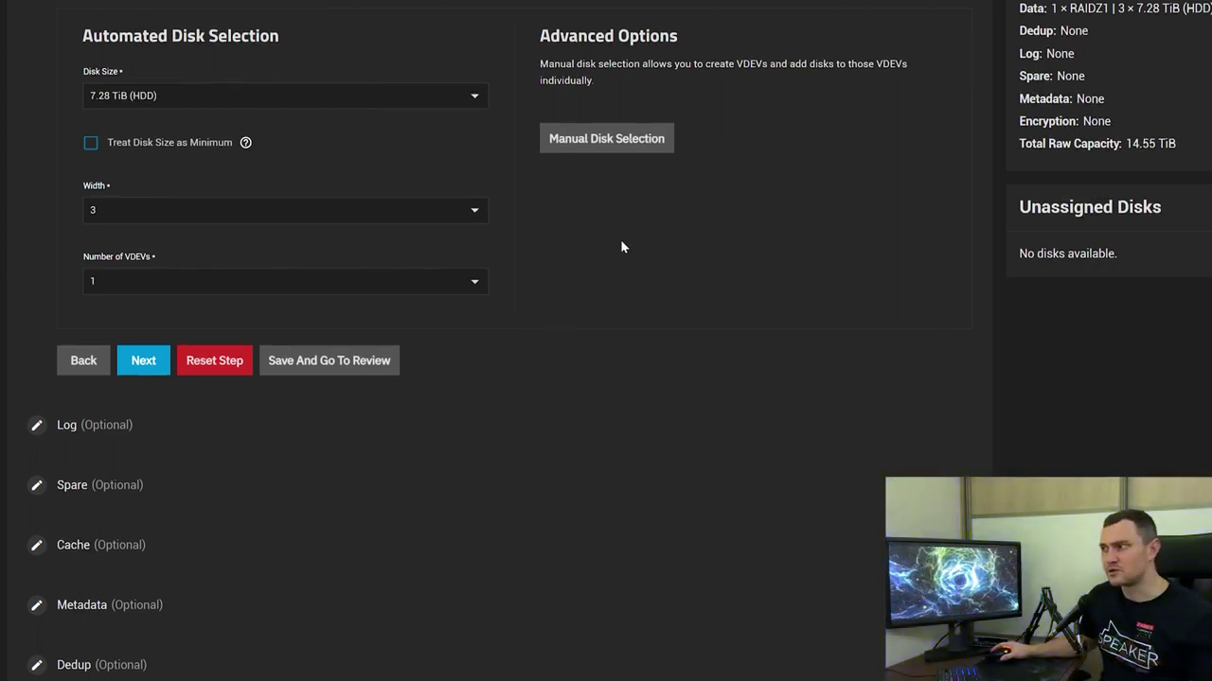
left_click(606, 142)
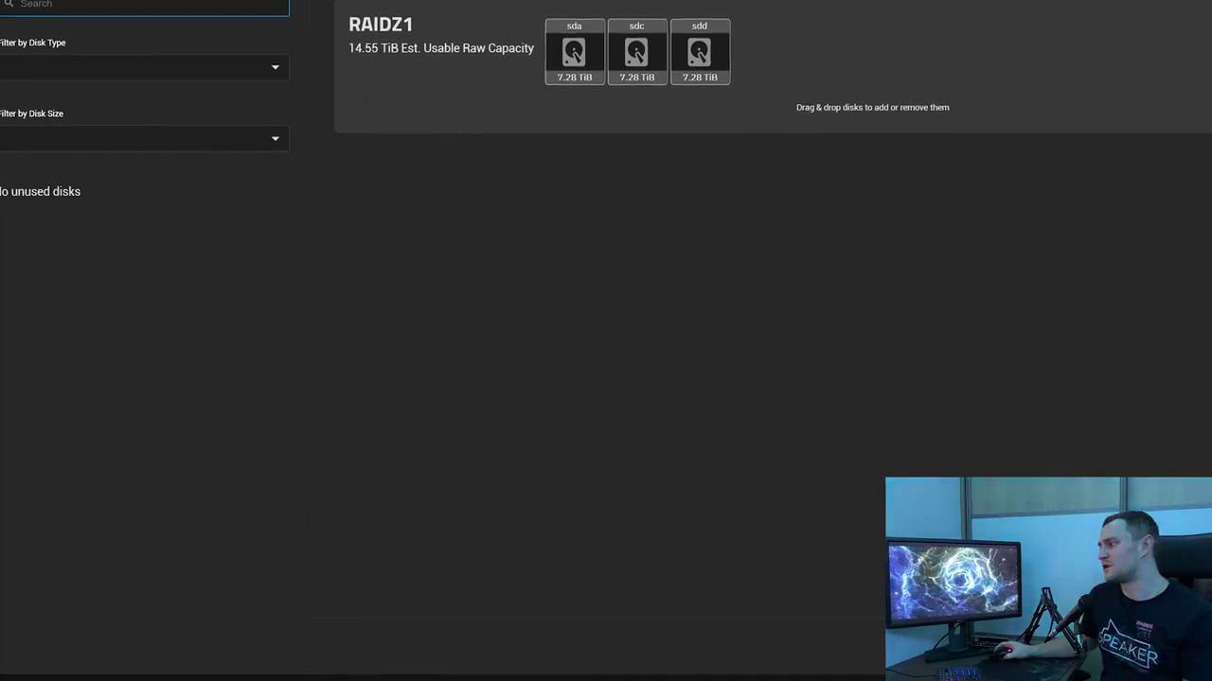
key("Escape")
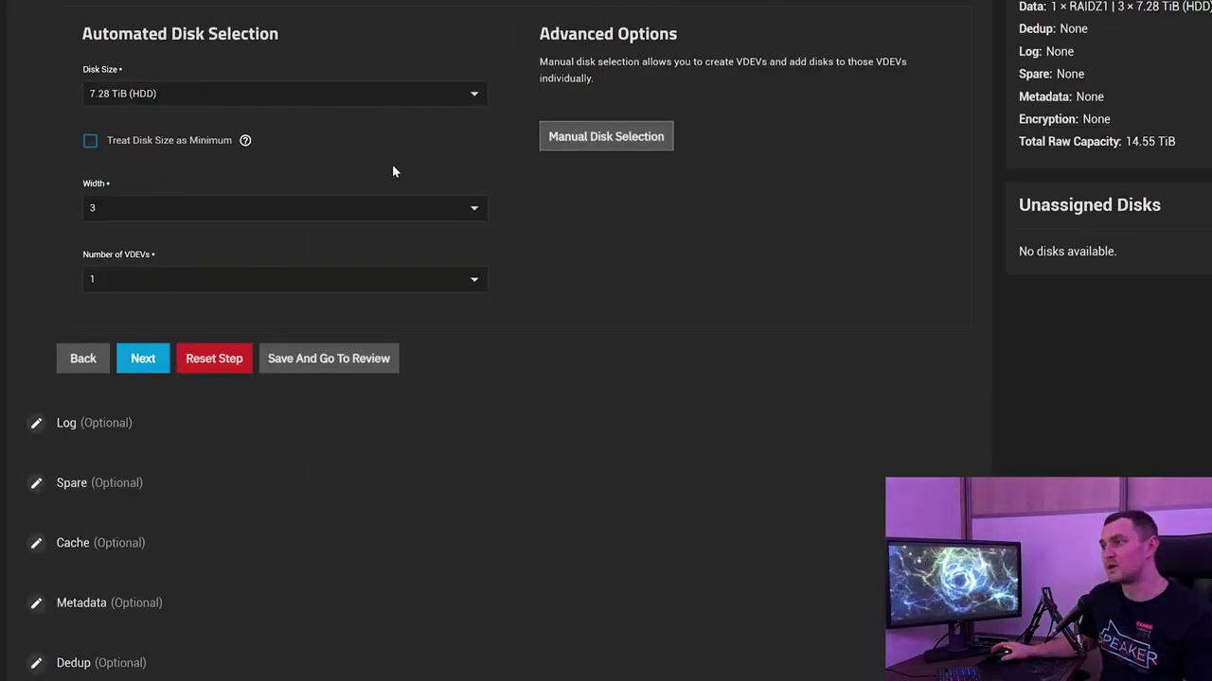
Show the Review summary: 1 × RAIDZ1 of three 7.28 TiB HDDs, 14.55 TiB
left_click(328, 358)
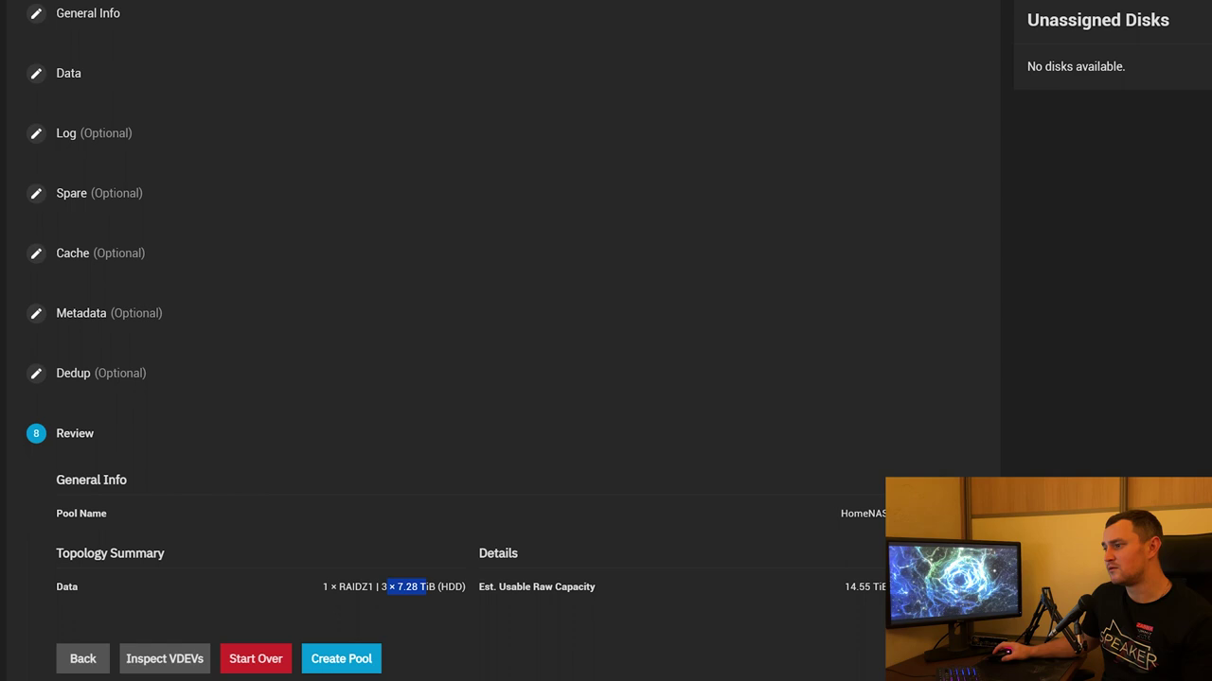
left_click_drag(428, 587, 446, 587)
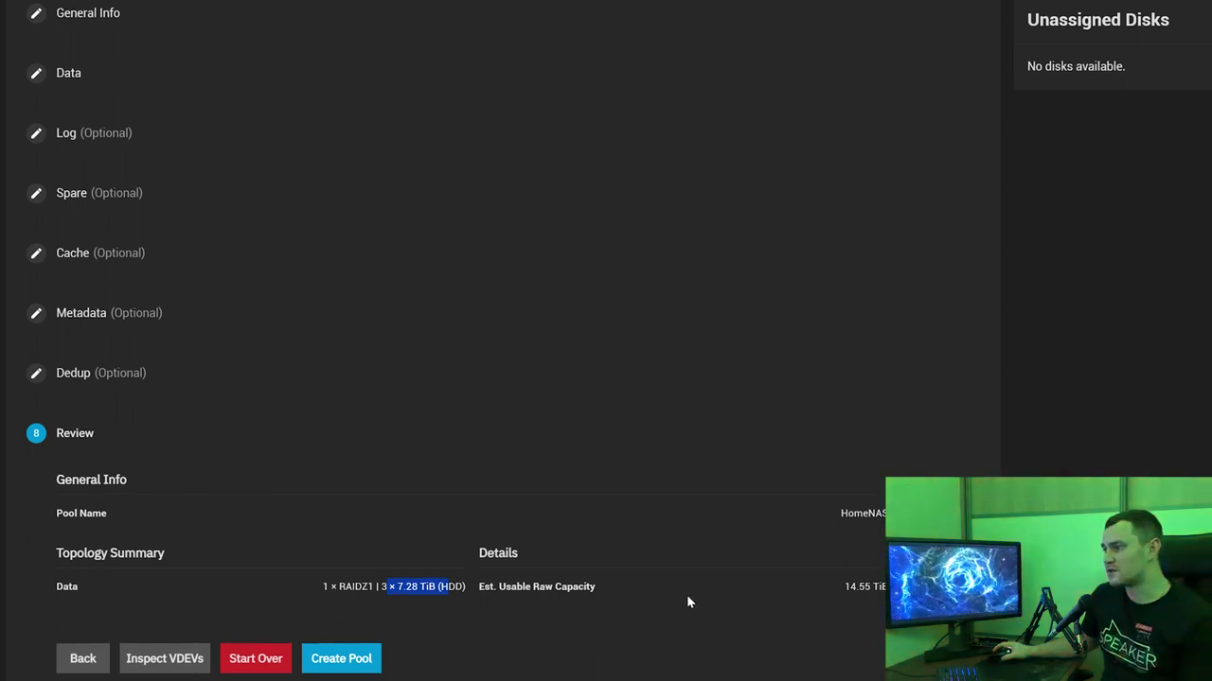
left_click_drag(842, 587, 909, 589)
left_click(644, 606)
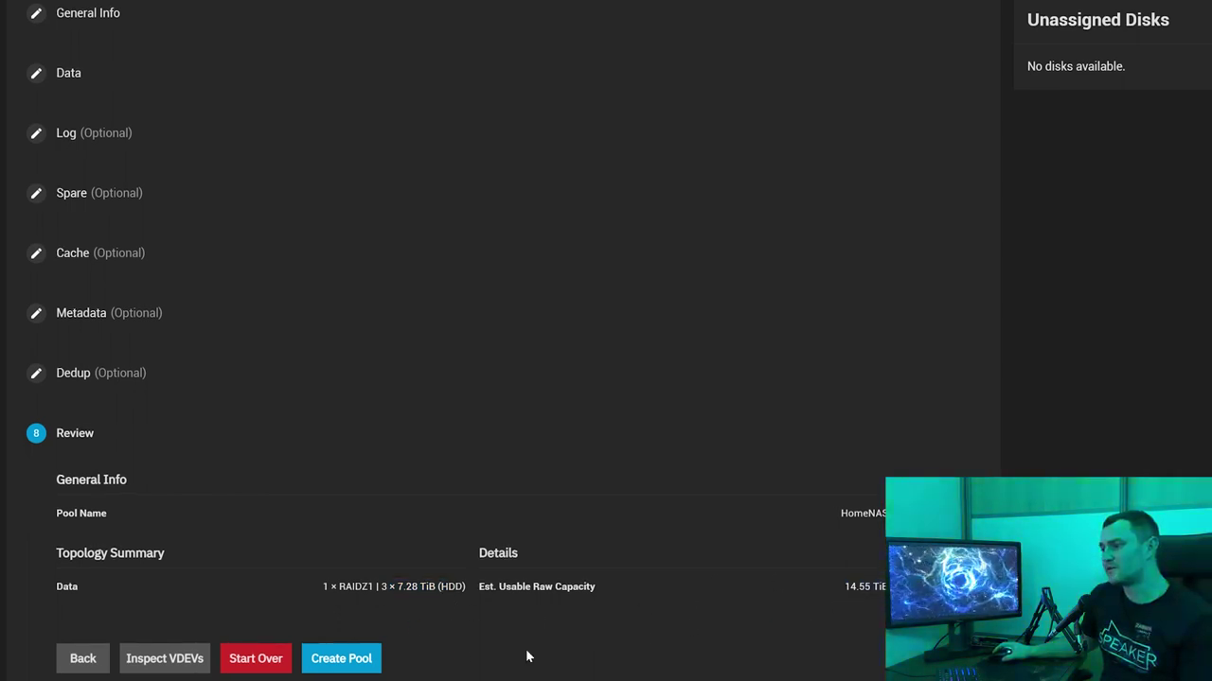
Create the HomeNAS pool, confirming the warning that the disks will be erased
left_click(348, 663)
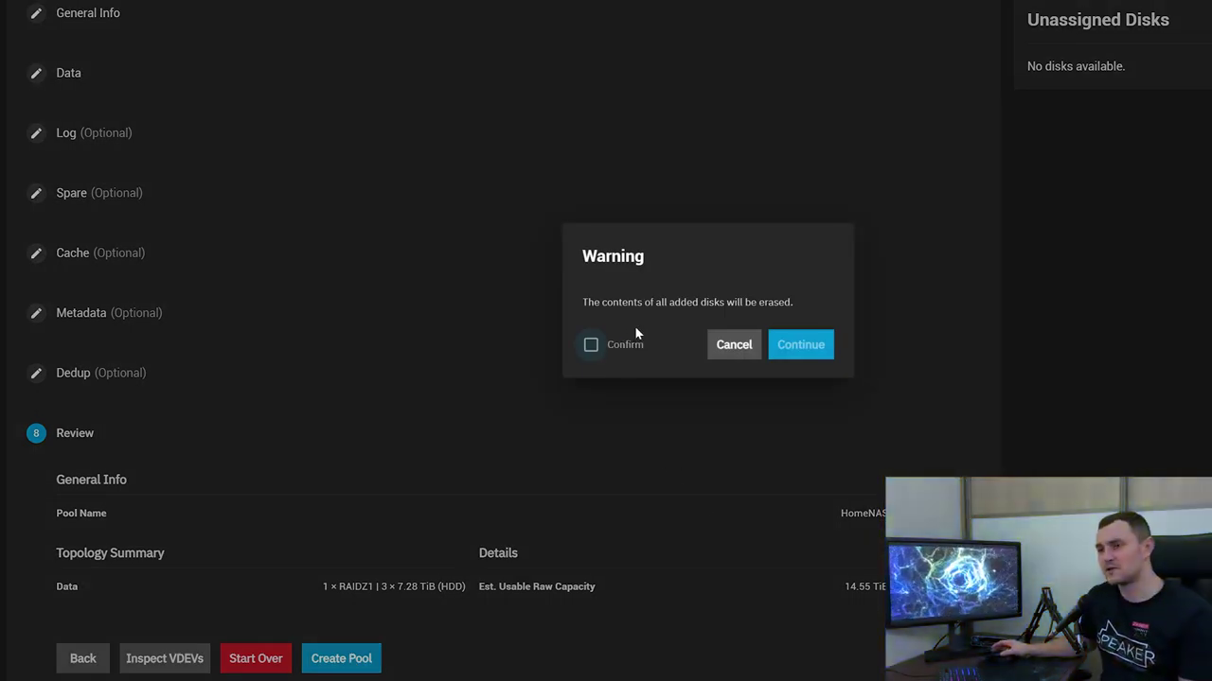
left_click(590, 346)
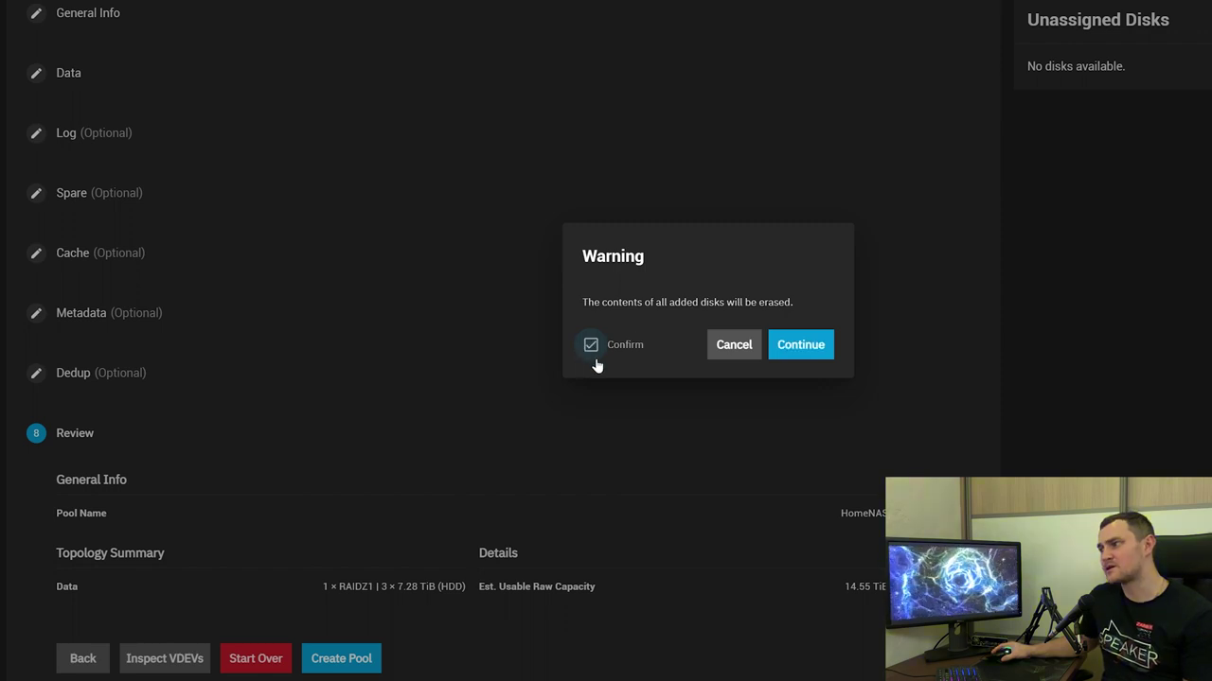
left_click(801, 346)
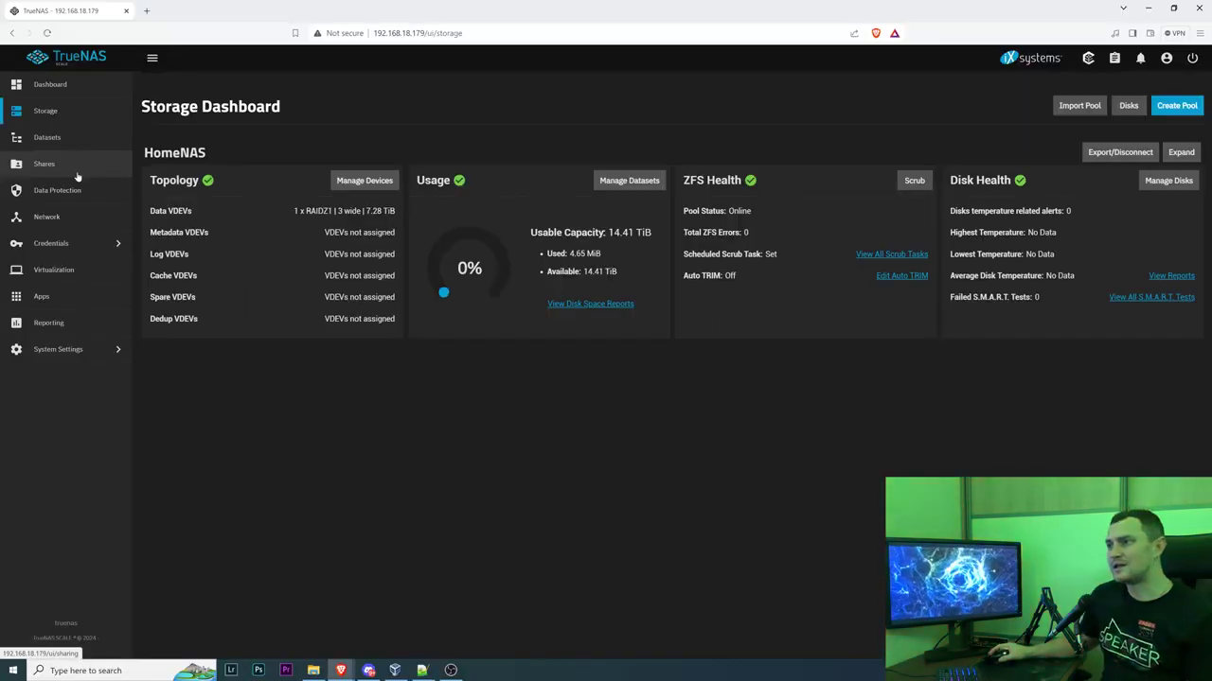
Open Datasets to view the HomeNAS root dataset: unencrypted, LZ4, 14.41 TiB available
left_click(85, 140)
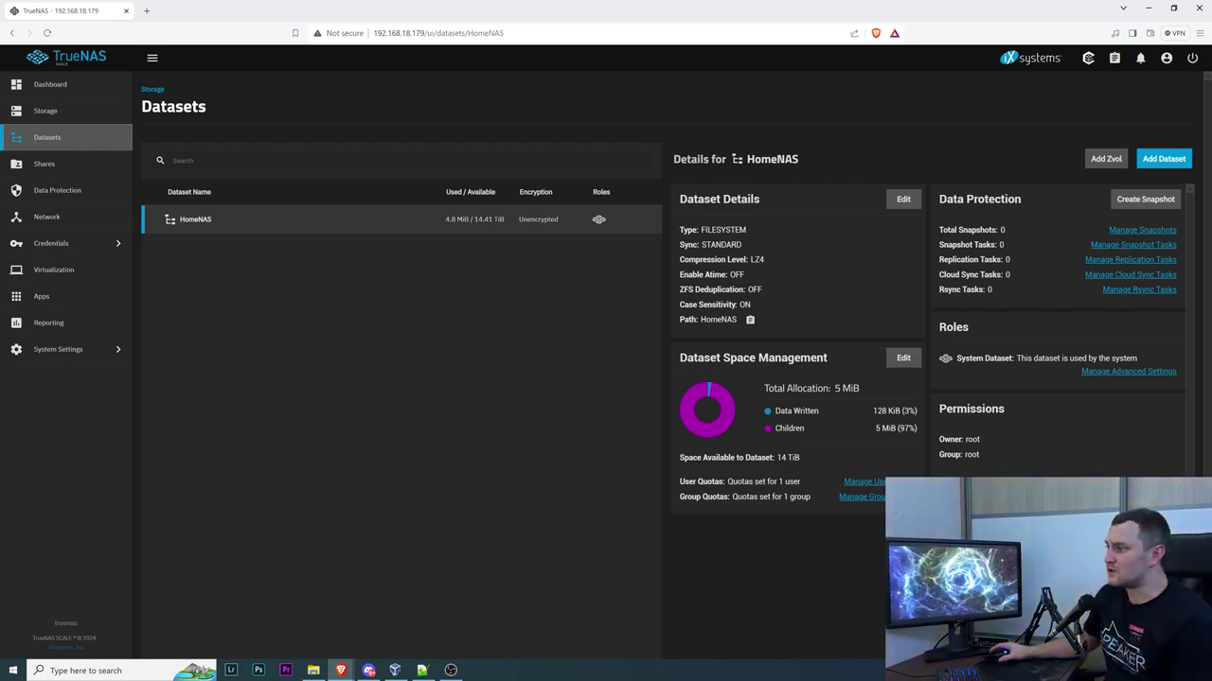
scroll(772, 290, "down", 1)
scroll(727, 322, "up", 1)
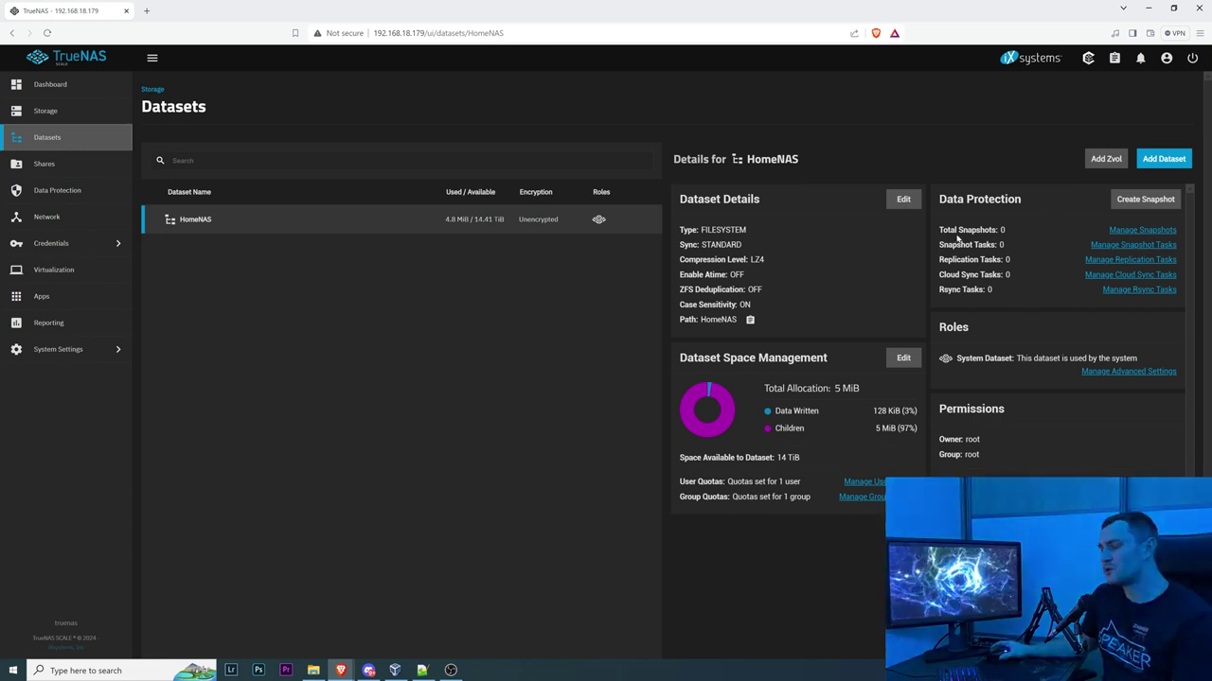
Add a dataset under HomeNAS named BasementStorage, keeping sync, compression and encryption inherited
left_click(1163, 159)
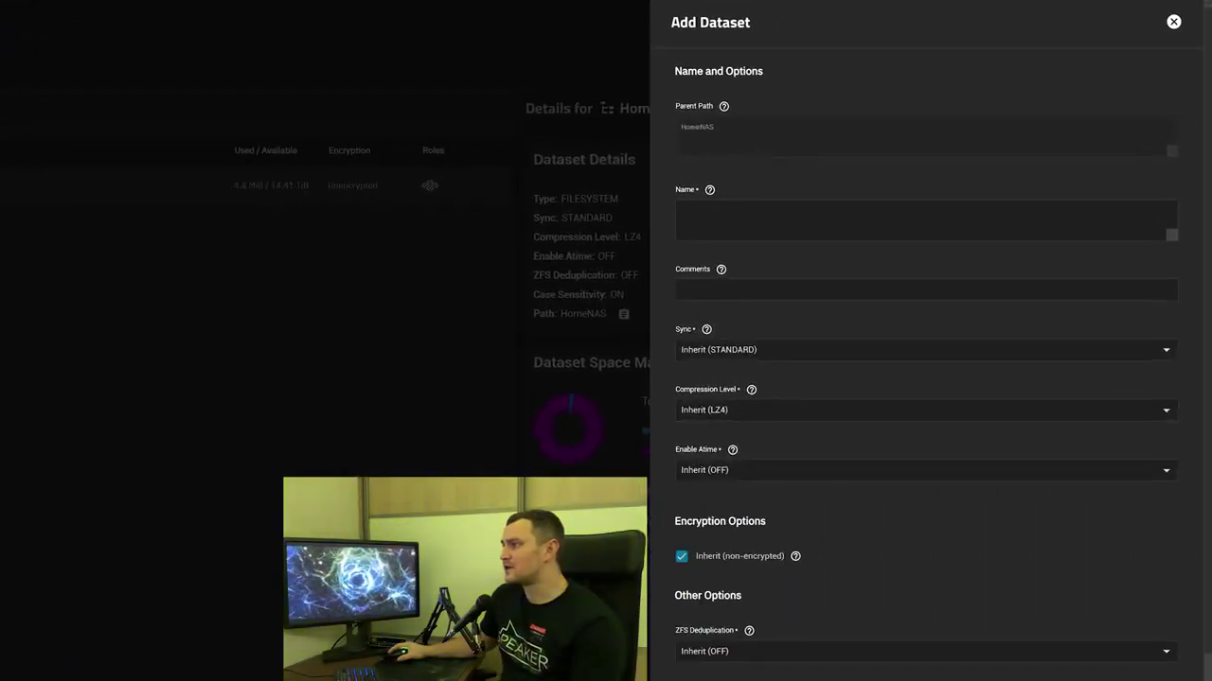
left_click(691, 213)
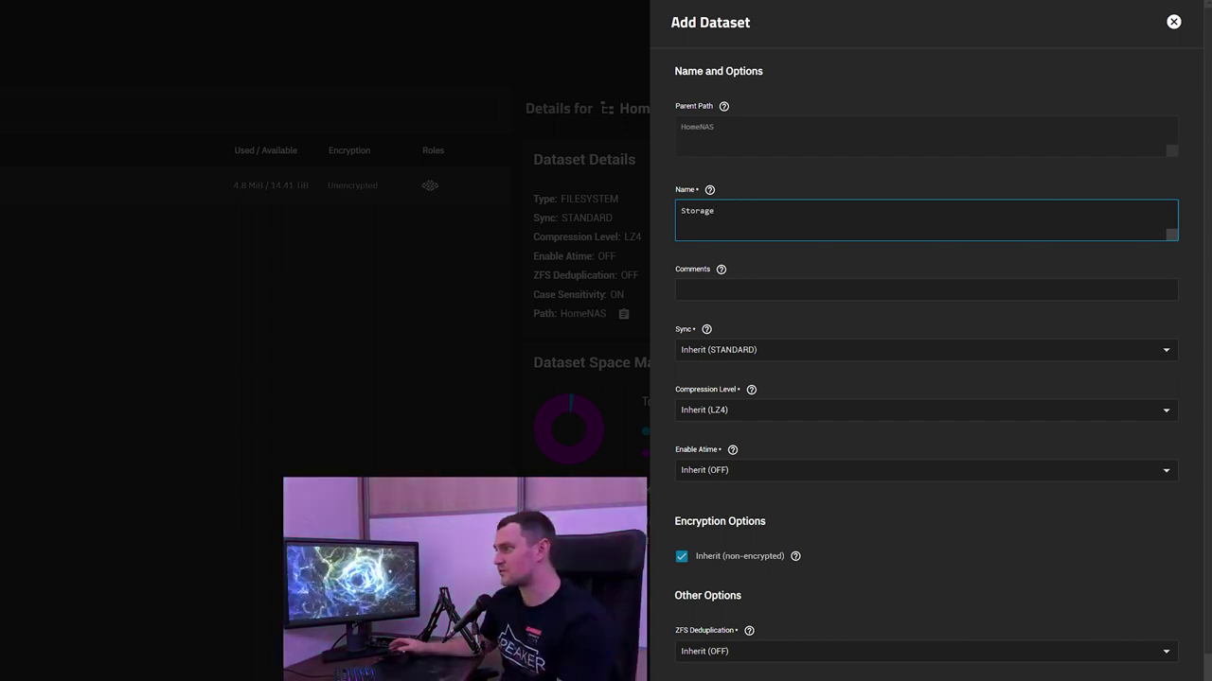
key("ctrl+a")
type("Base")
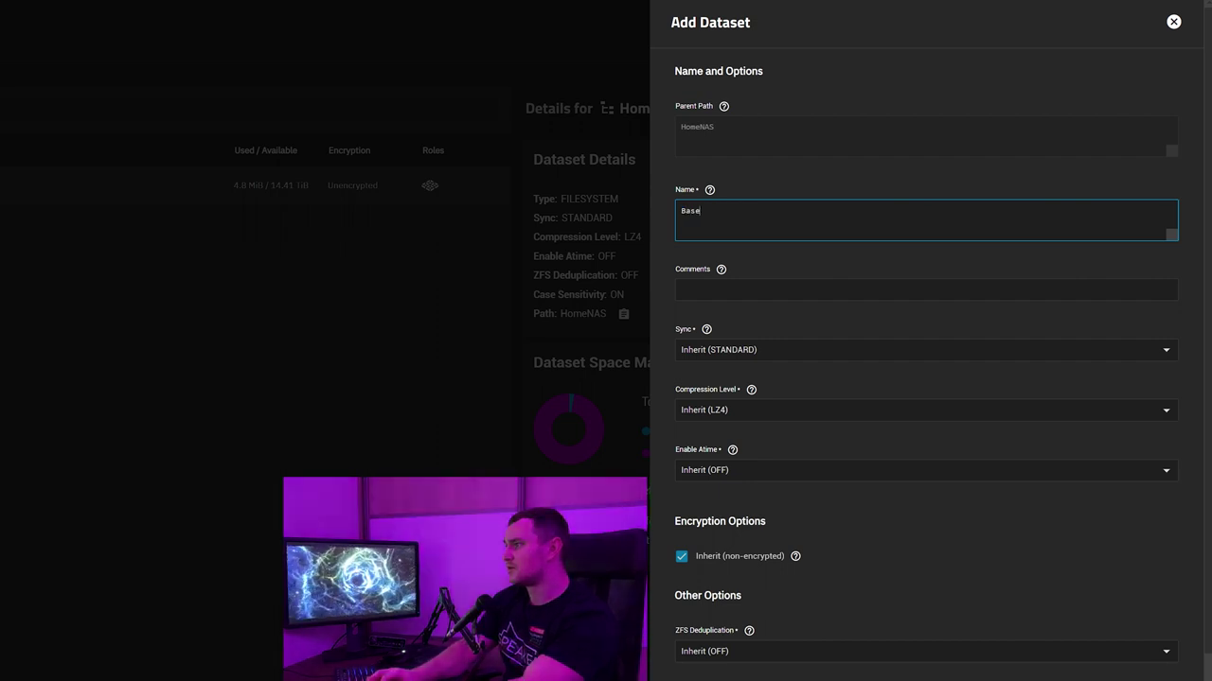
type("mentSto")
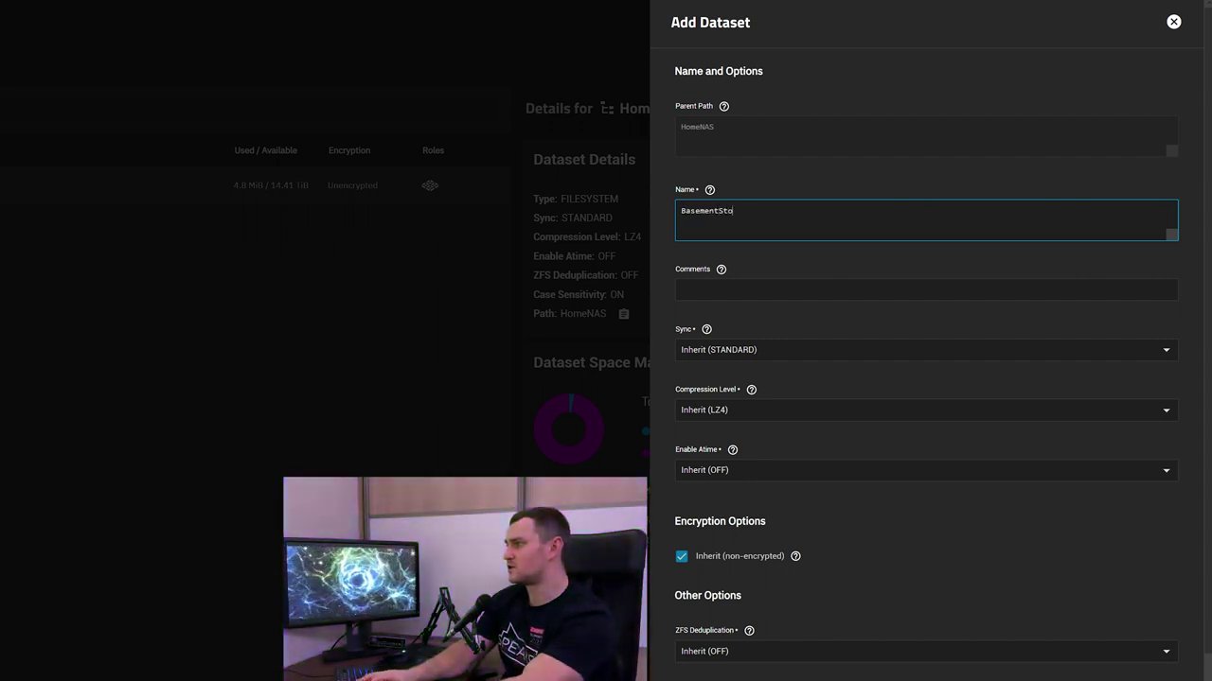
type("rage")
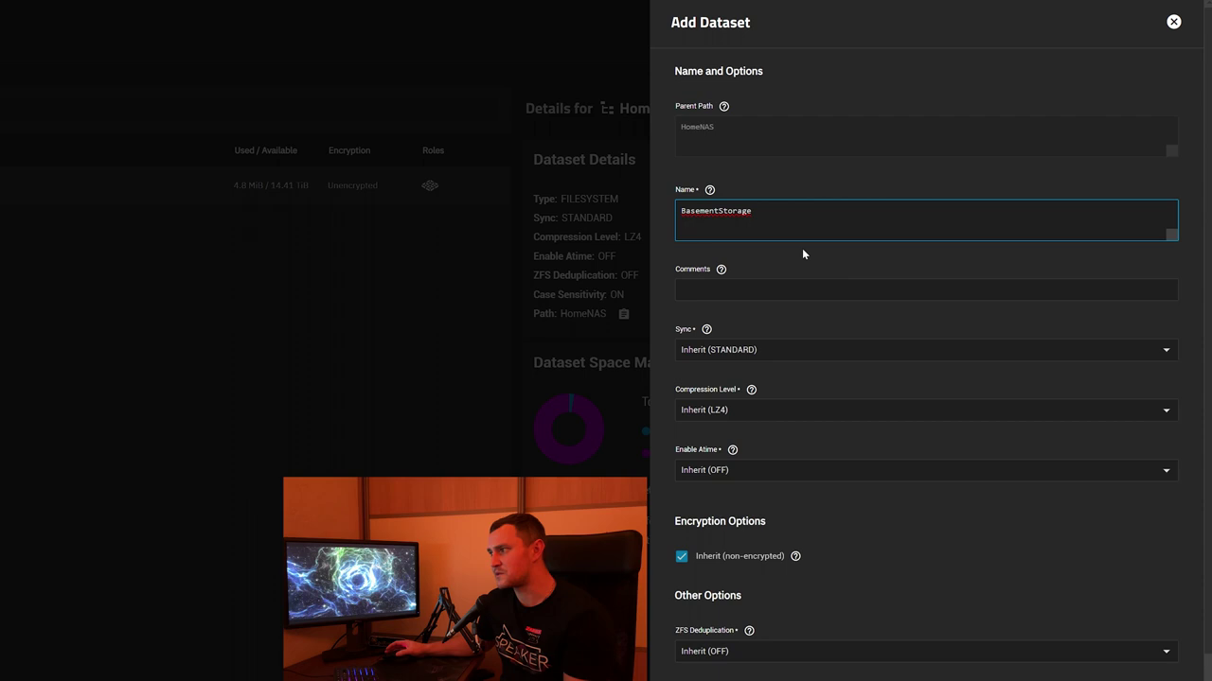
scroll(893, 238, "down", 2)
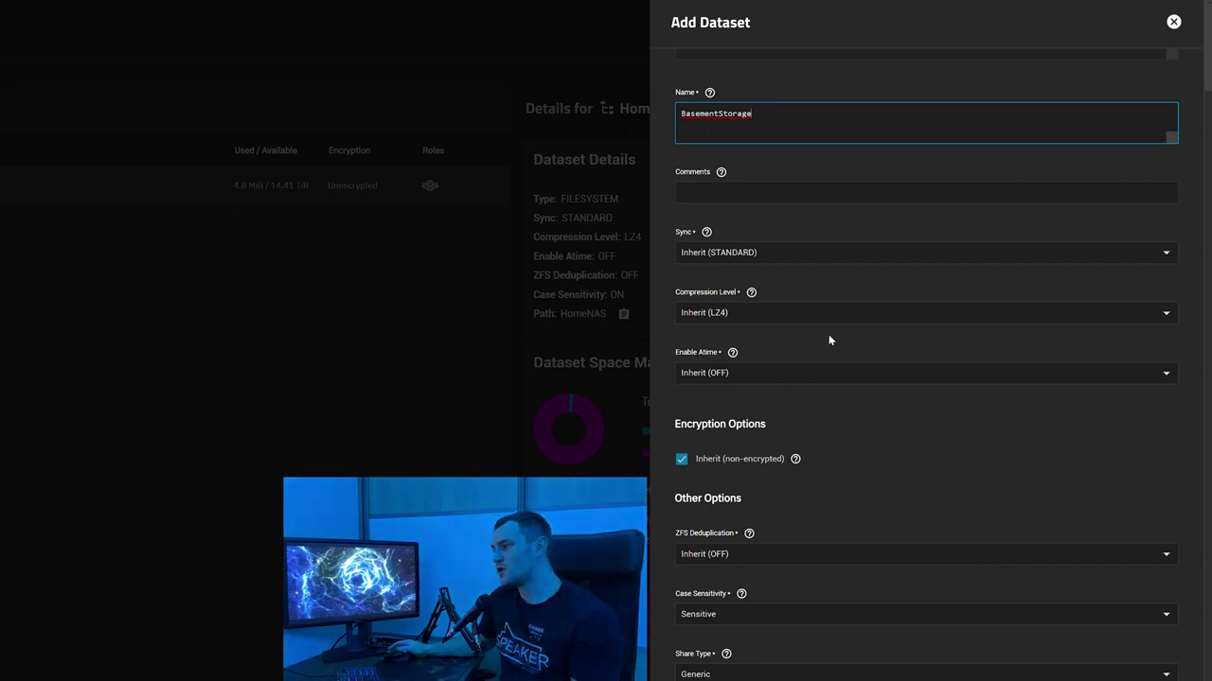
scroll(831, 345, "up", 2)
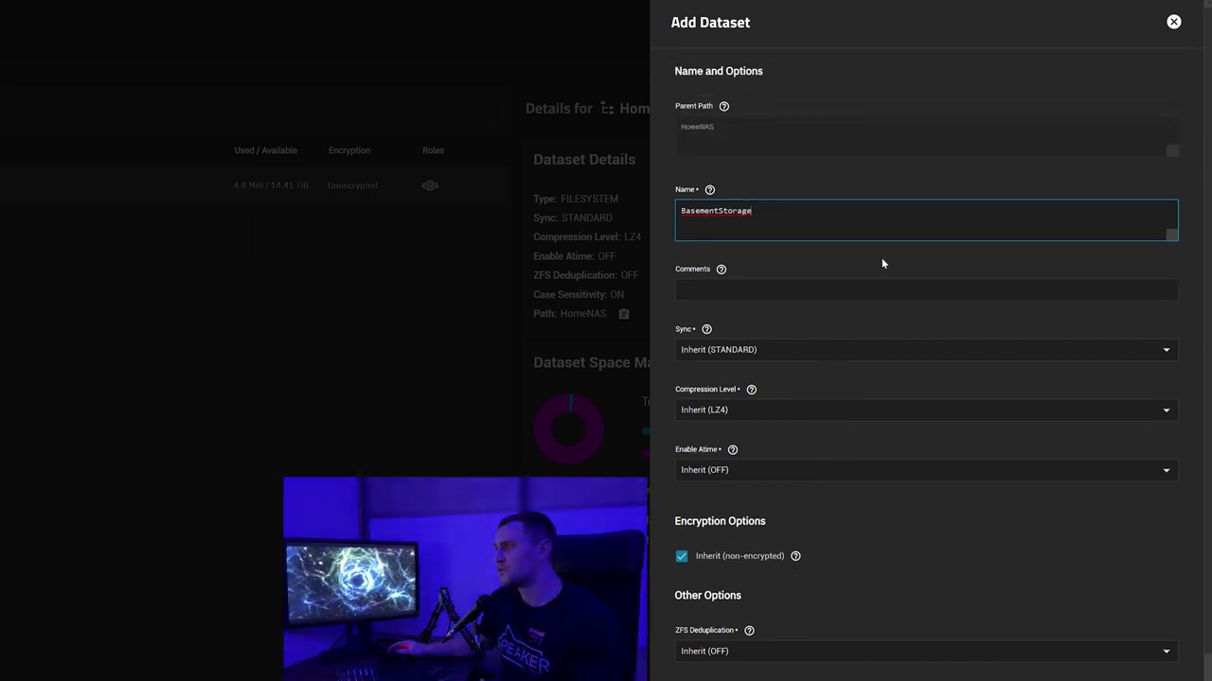
scroll(884, 263, "down", 2)
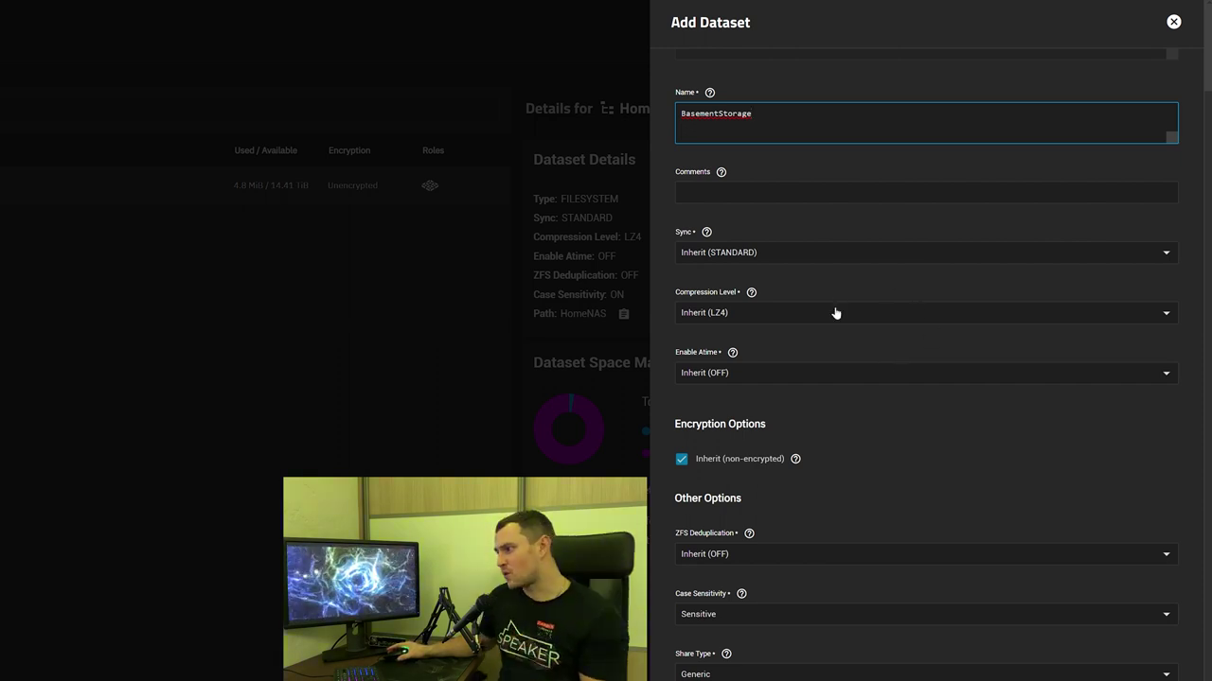
scroll(722, 647, "down", 1)
Set the BasementStorage dataset's share type to SMB and save it
left_click(731, 613)
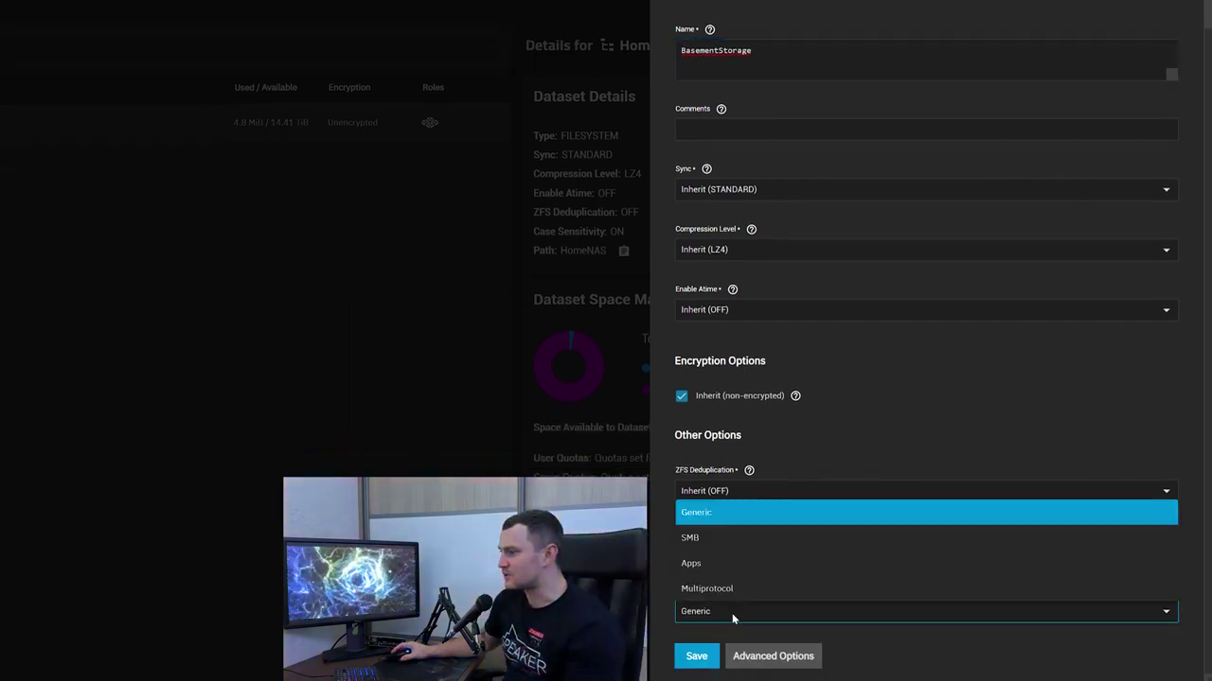
left_click(717, 538)
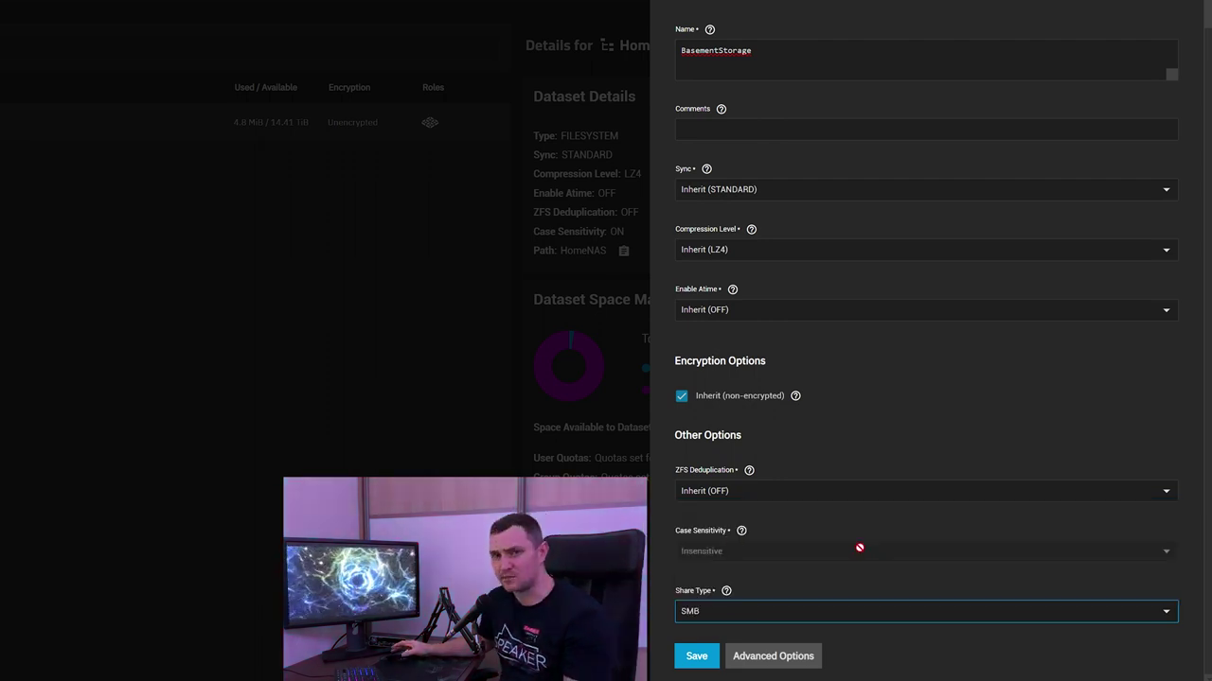
scroll(846, 541, "up", 2)
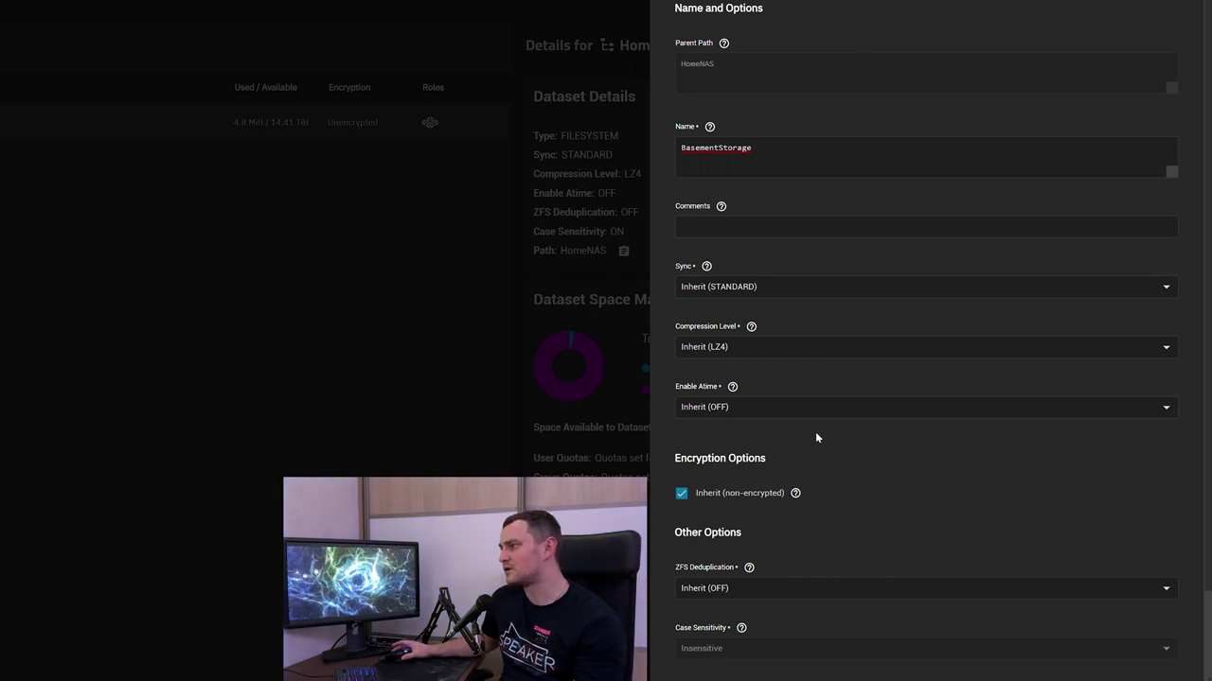
scroll(800, 473, "down", 2)
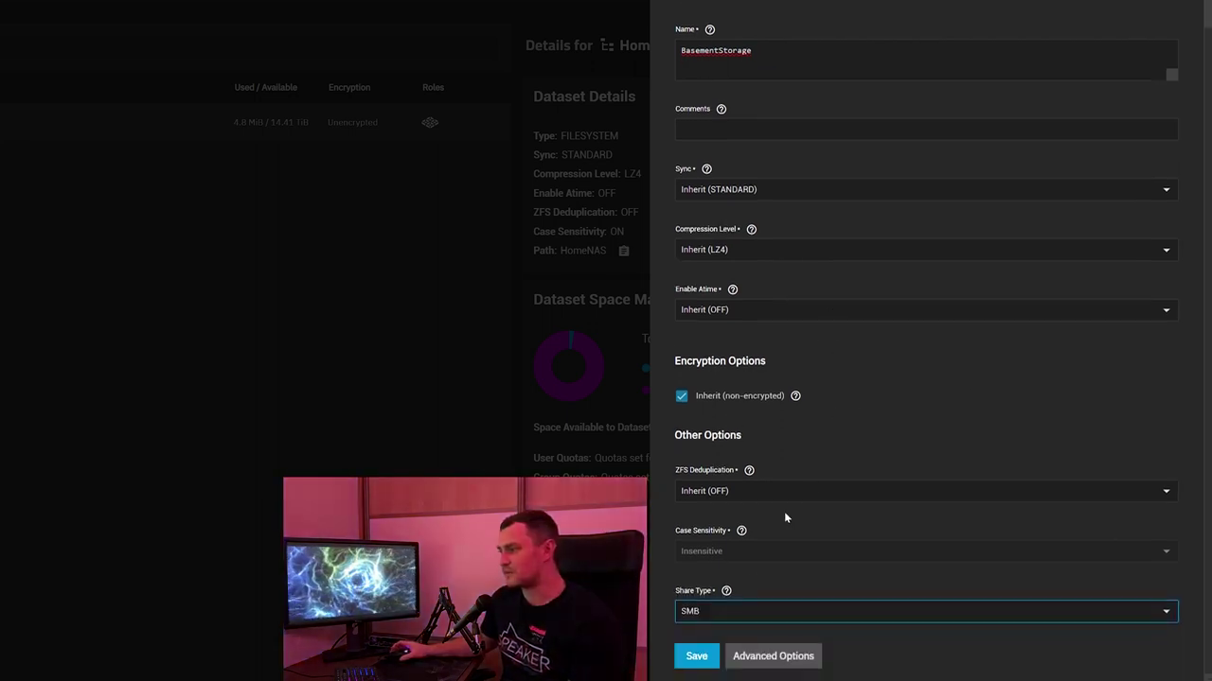
left_click(696, 659)
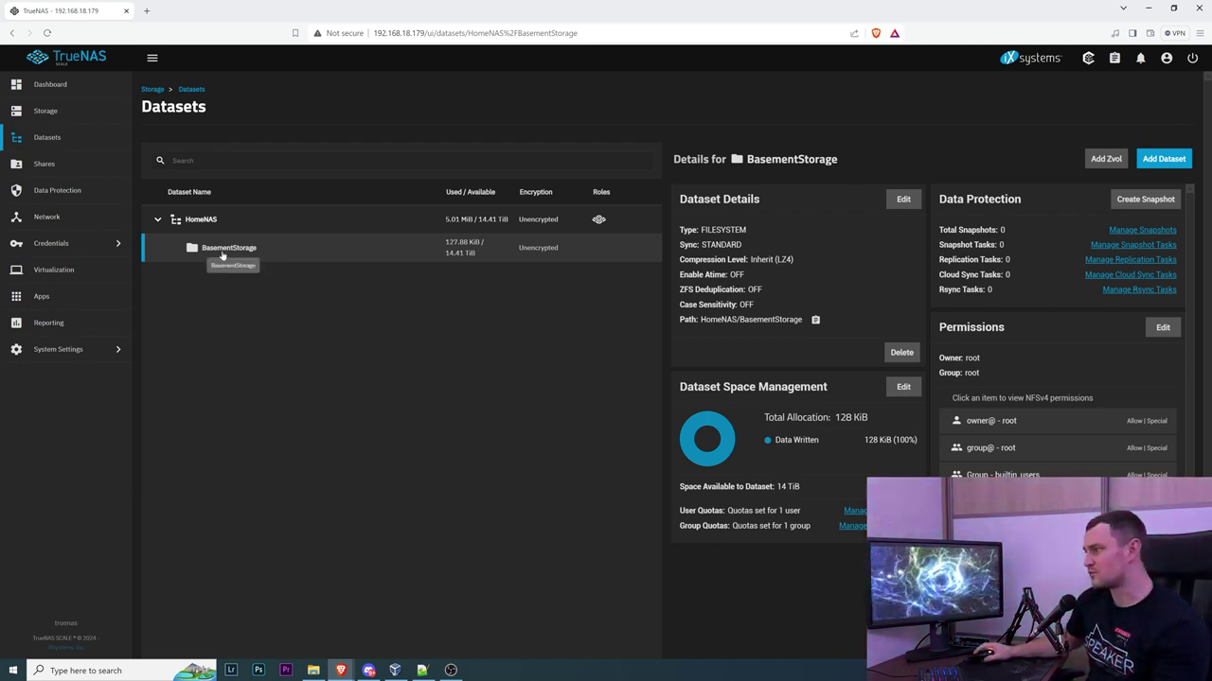
From Shares, start a new Windows (SMB) share with its path set to /mnt
left_click(67, 169)
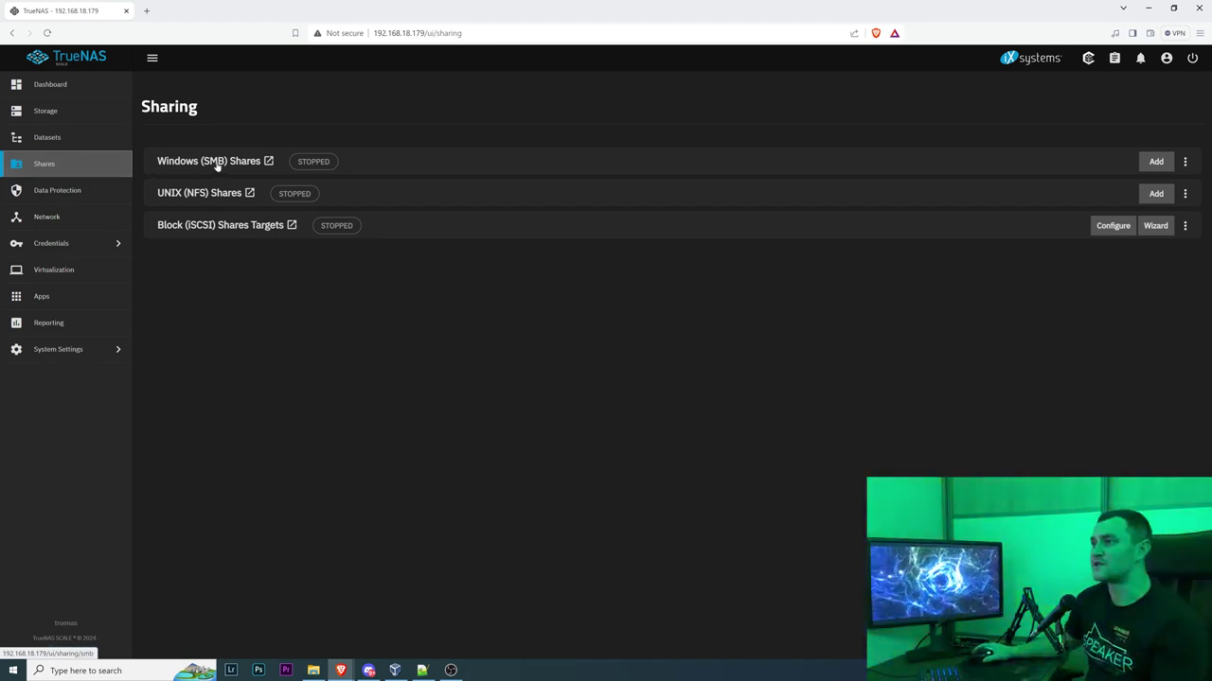
left_click(1155, 161)
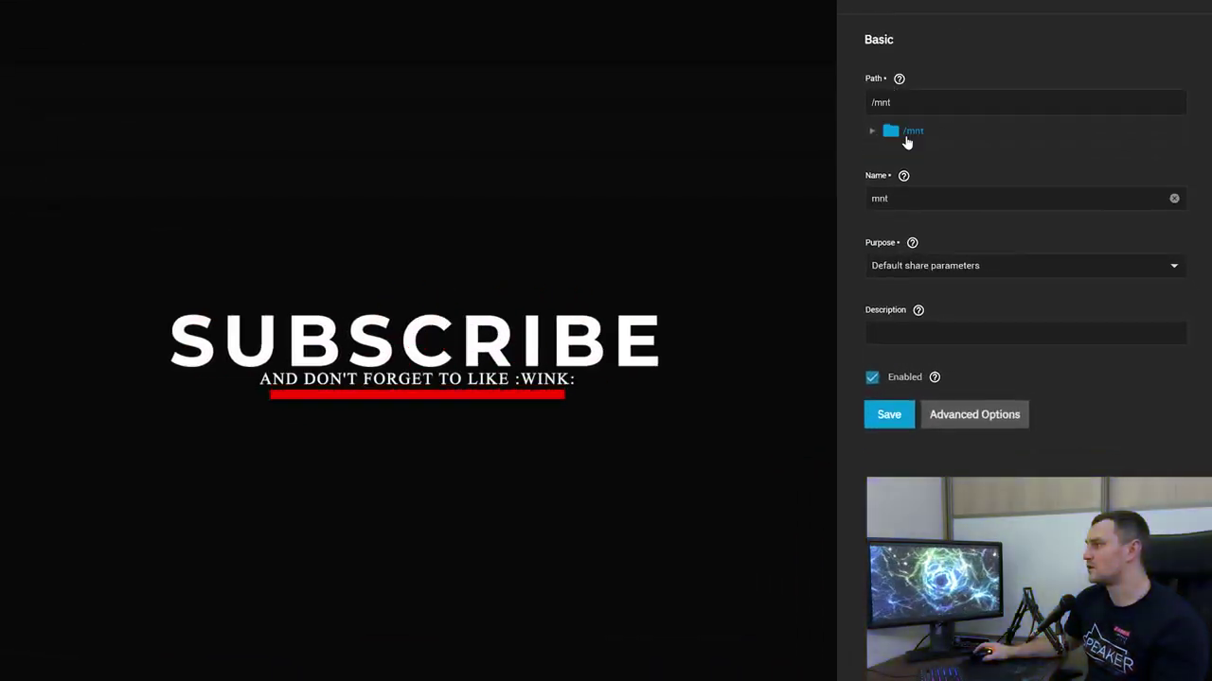
Keep /mnt as the share path and name the share SecretStorage
left_click(909, 141)
left_click(908, 141)
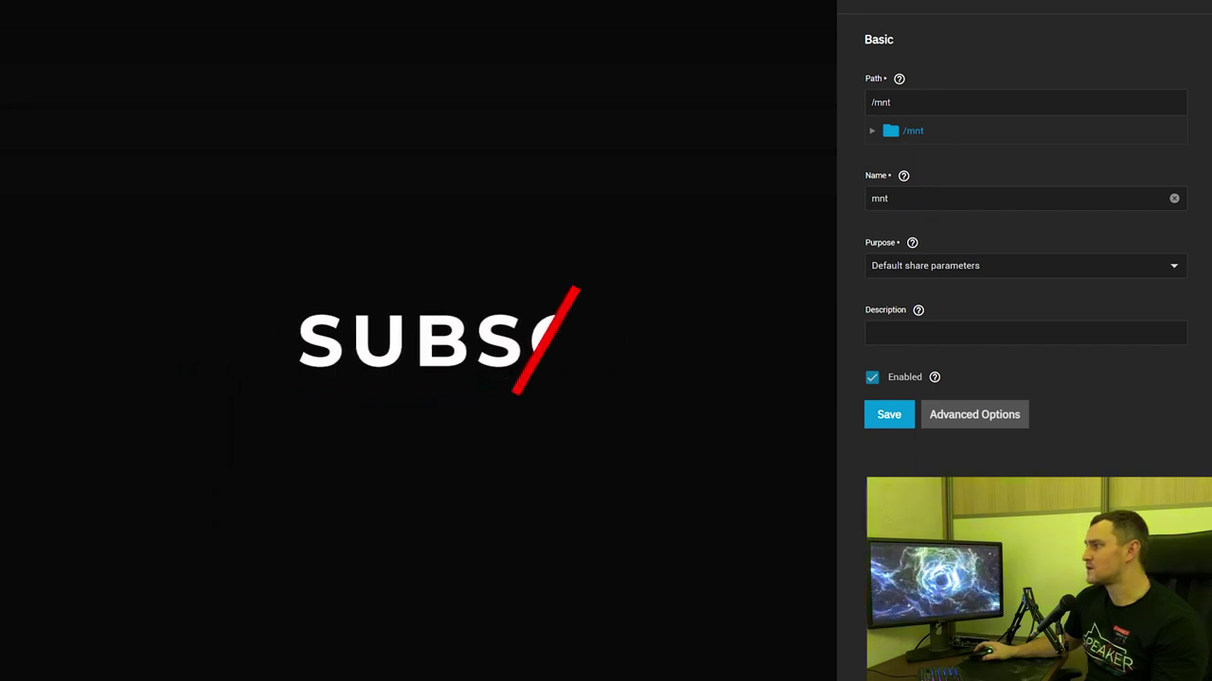
left_click(887, 198)
key("ctrl+a")
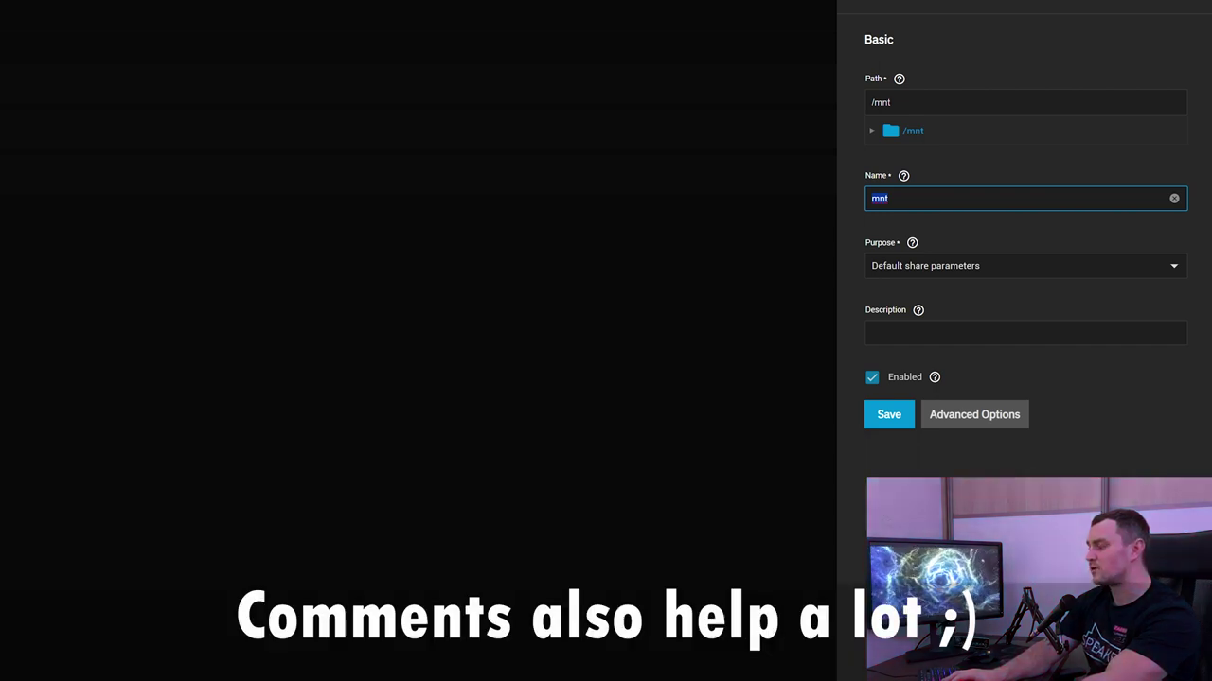
type("Sec")
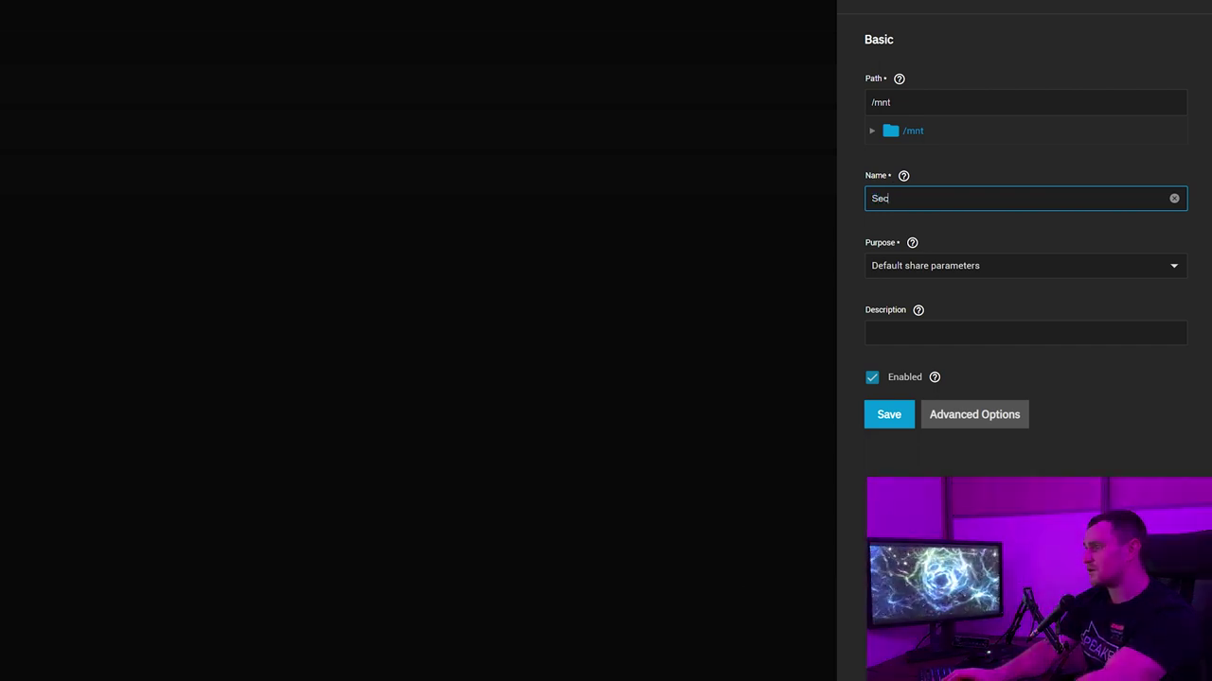
type("retStorage")
key("Tab")
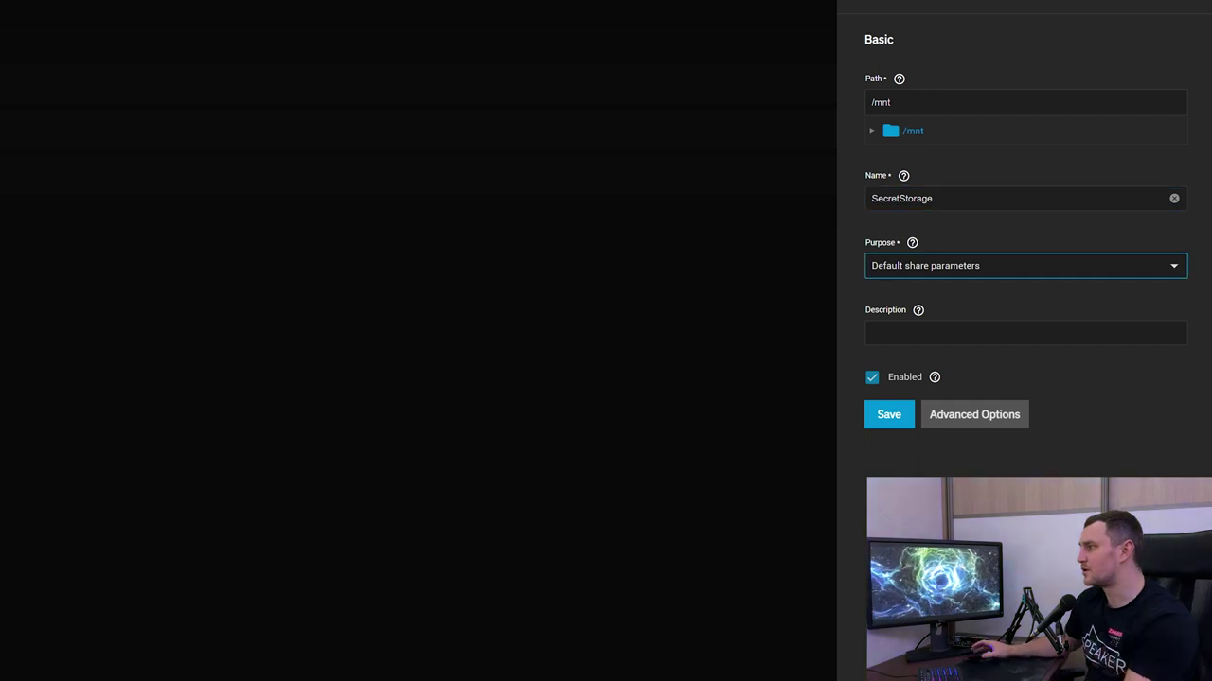
Keep Default share parameters as the purpose and expand Advanced Options to review the settings
left_click(965, 266)
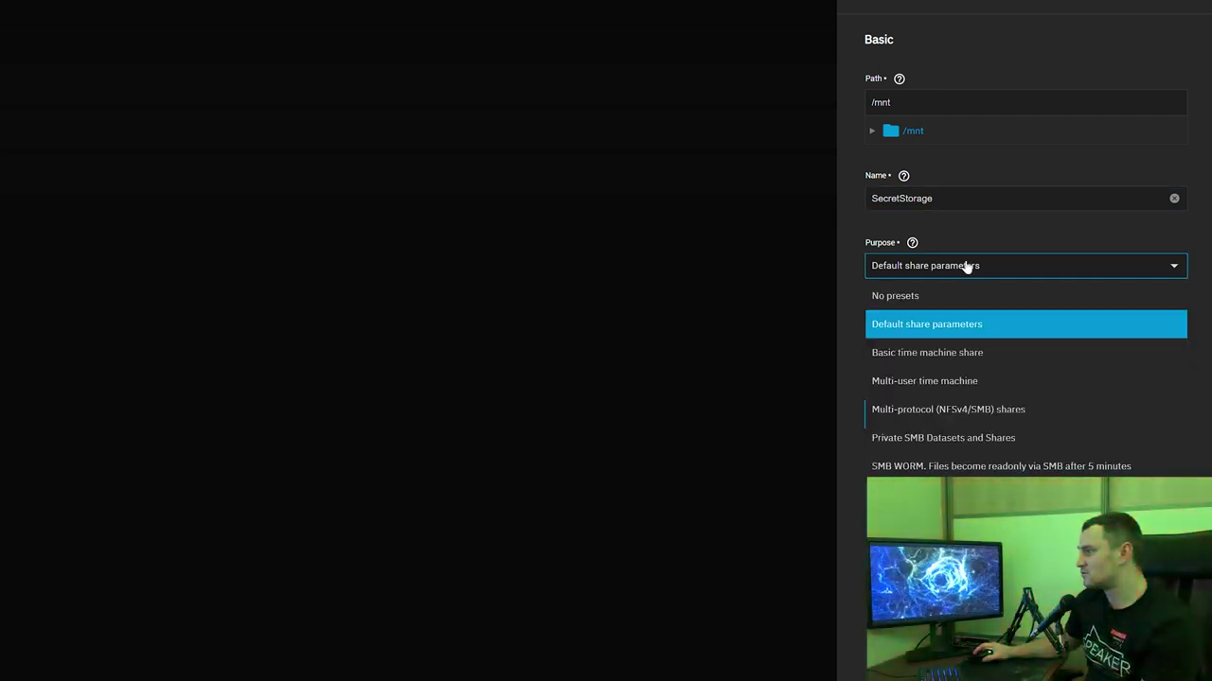
left_click(966, 266)
left_click(966, 266)
left_click(965, 266)
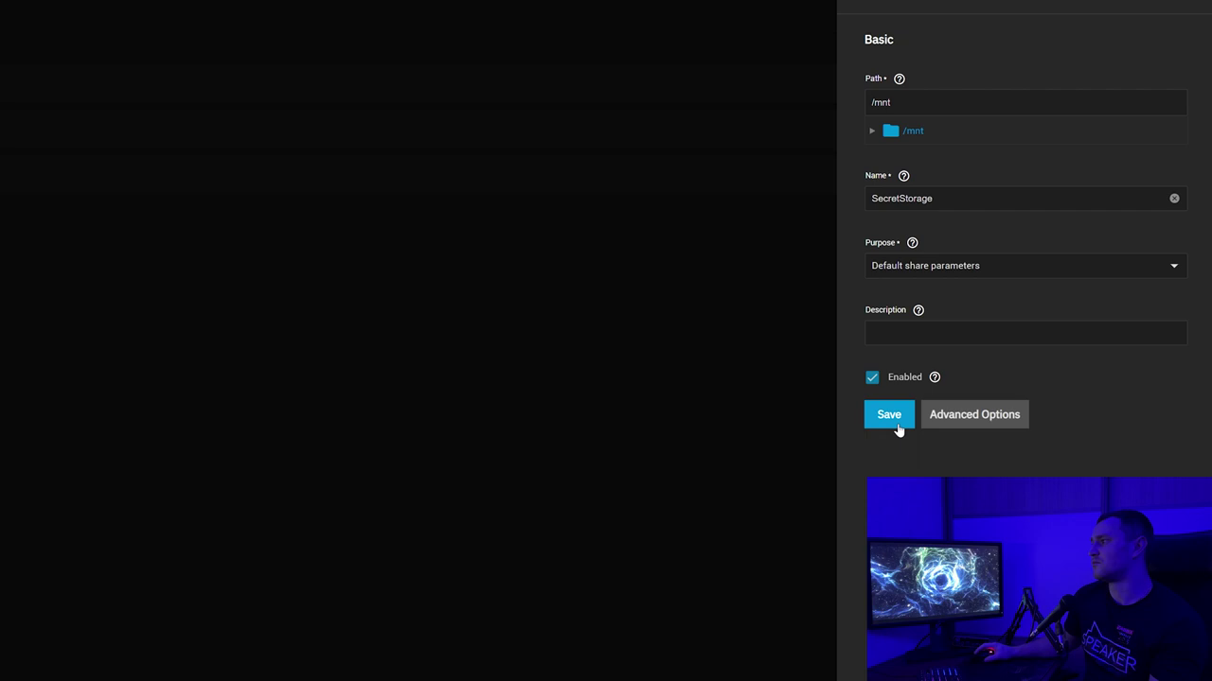
left_click(993, 425)
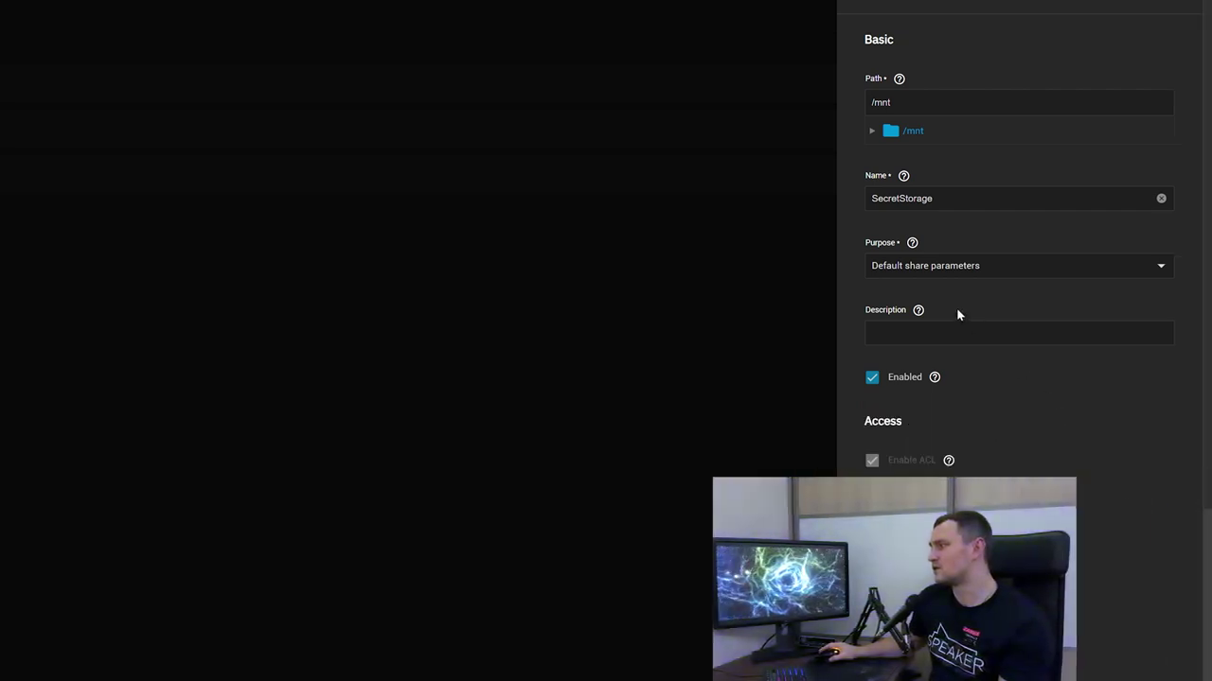
scroll(965, 322, "down", 4)
scroll(1070, 338, "down", 1)
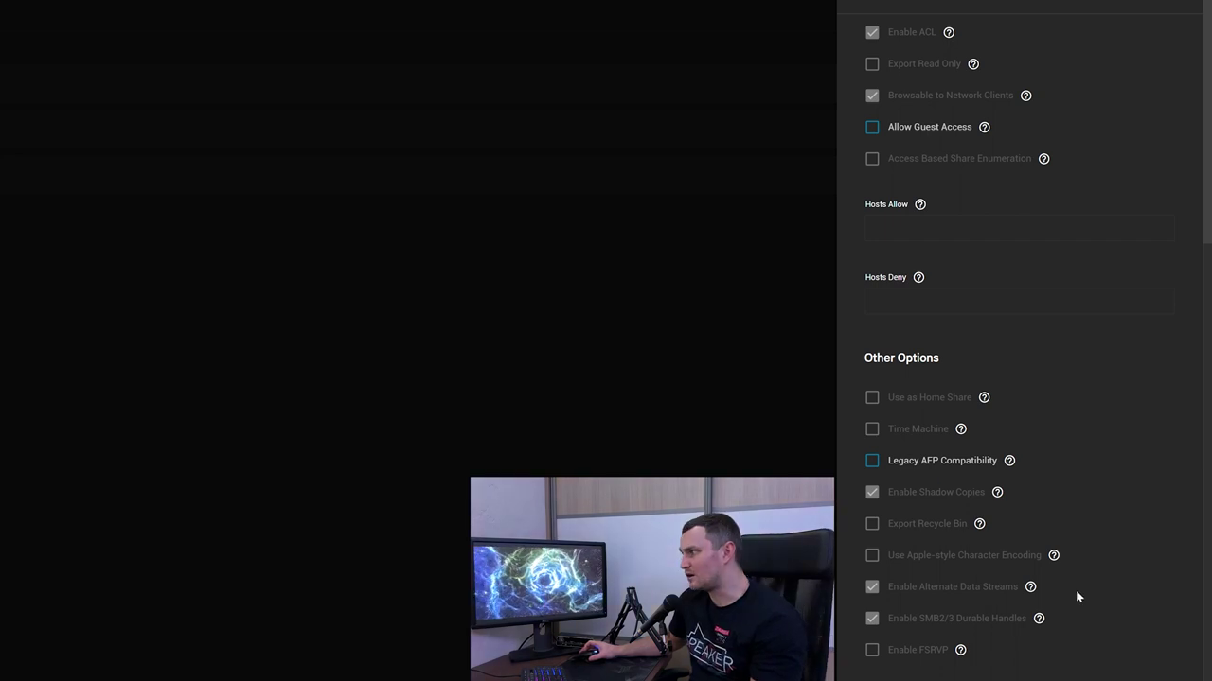
scroll(1050, 568, "up", 5)
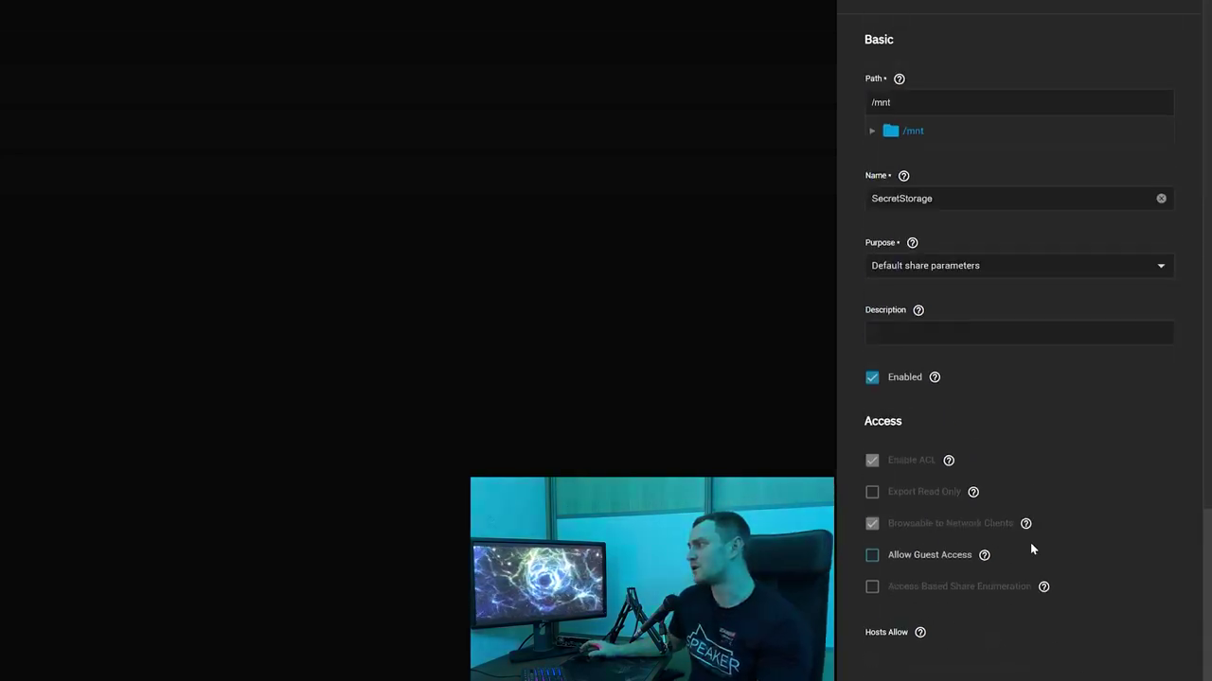
scroll(966, 490, "down", 5)
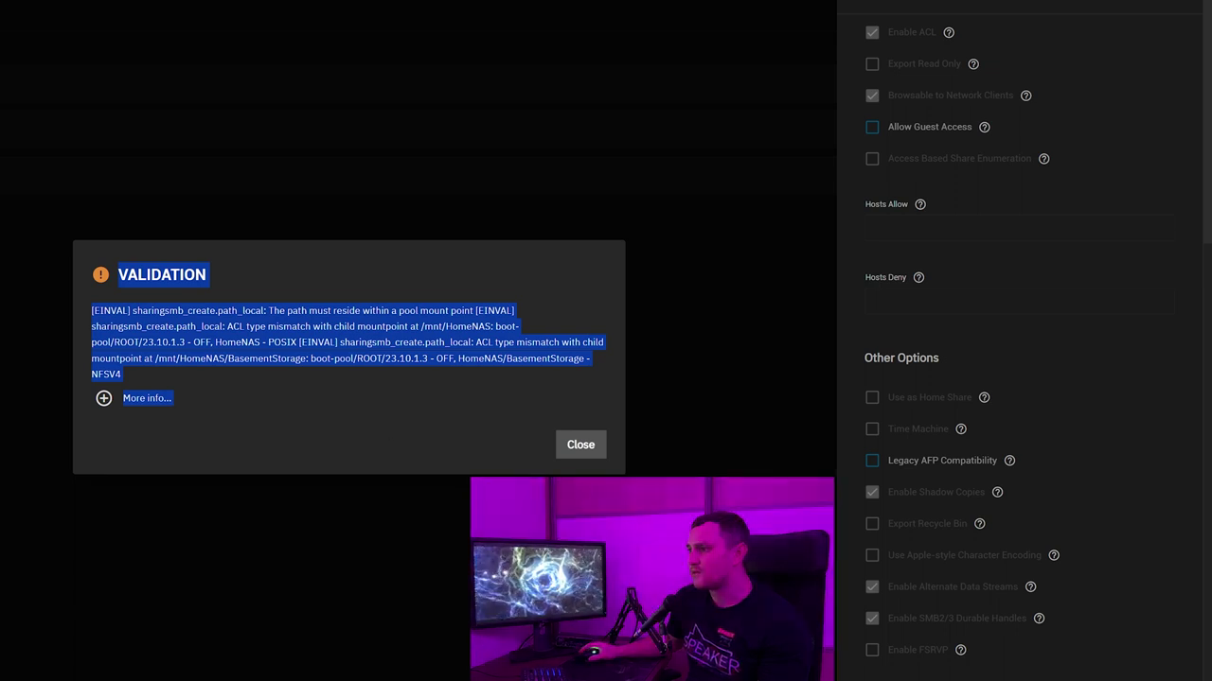
Dismiss the path-must-be-in-a-pool error and set the share path to /mnt/HomeNAS/BasementStorage
left_click(180, 327)
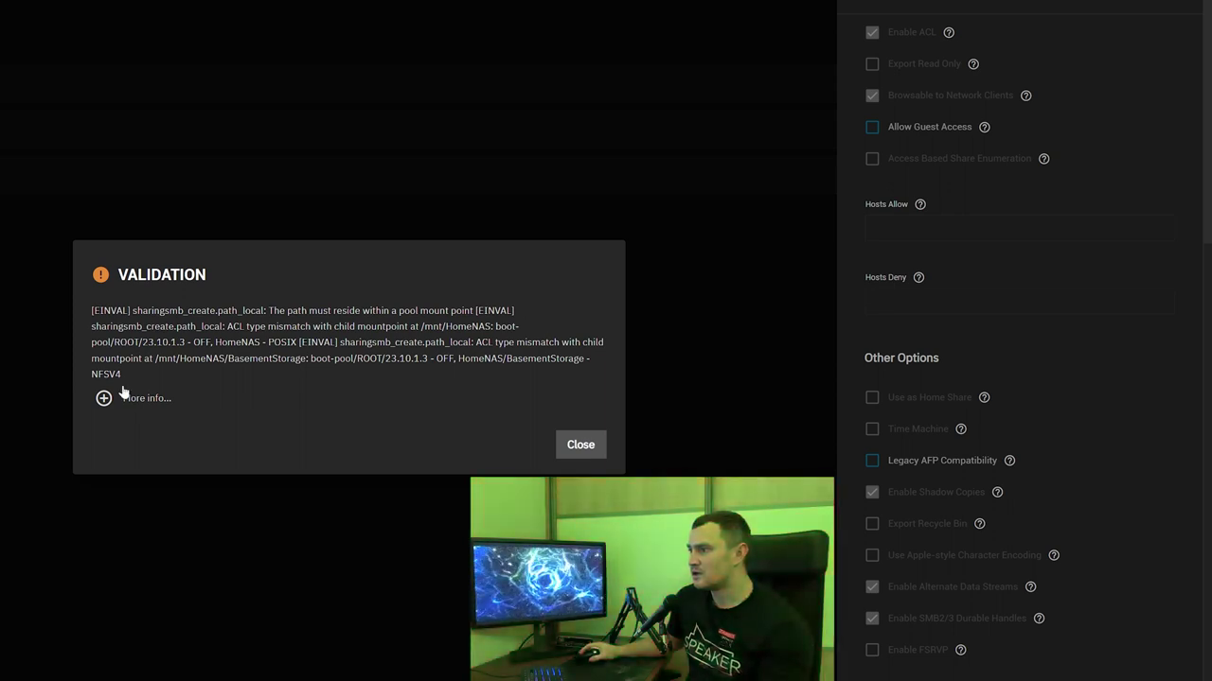
left_click(568, 443)
scroll(940, 198, "up", 5)
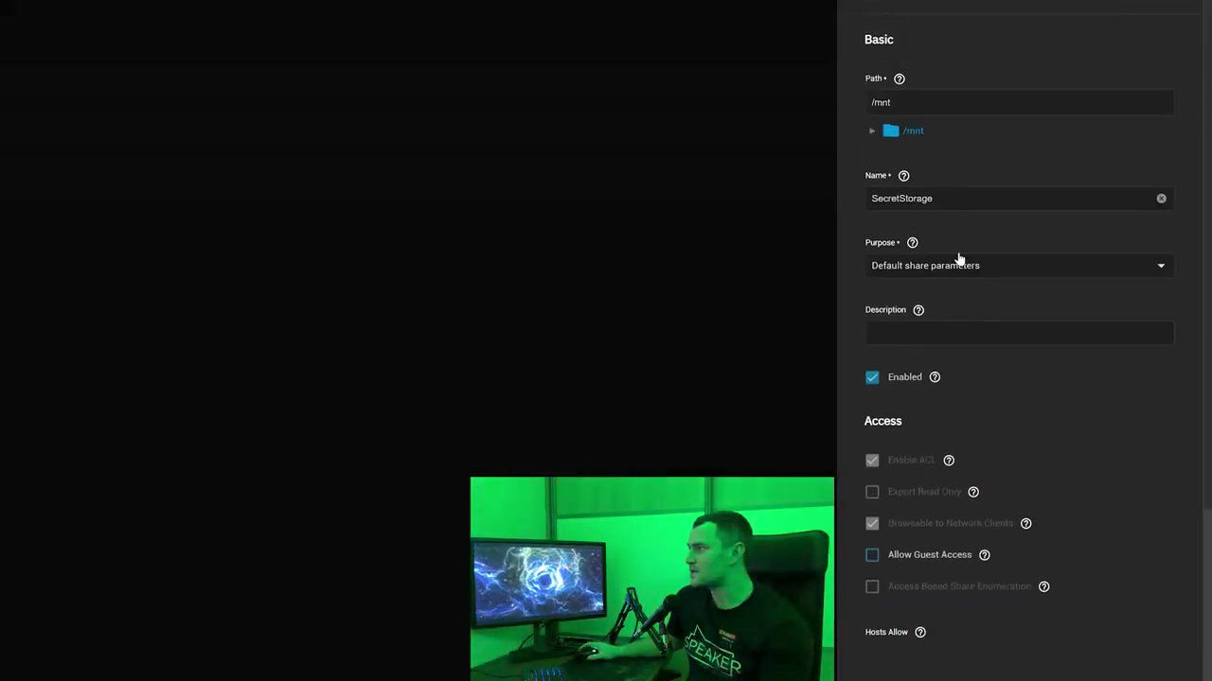
left_click(872, 132)
left_click(923, 157)
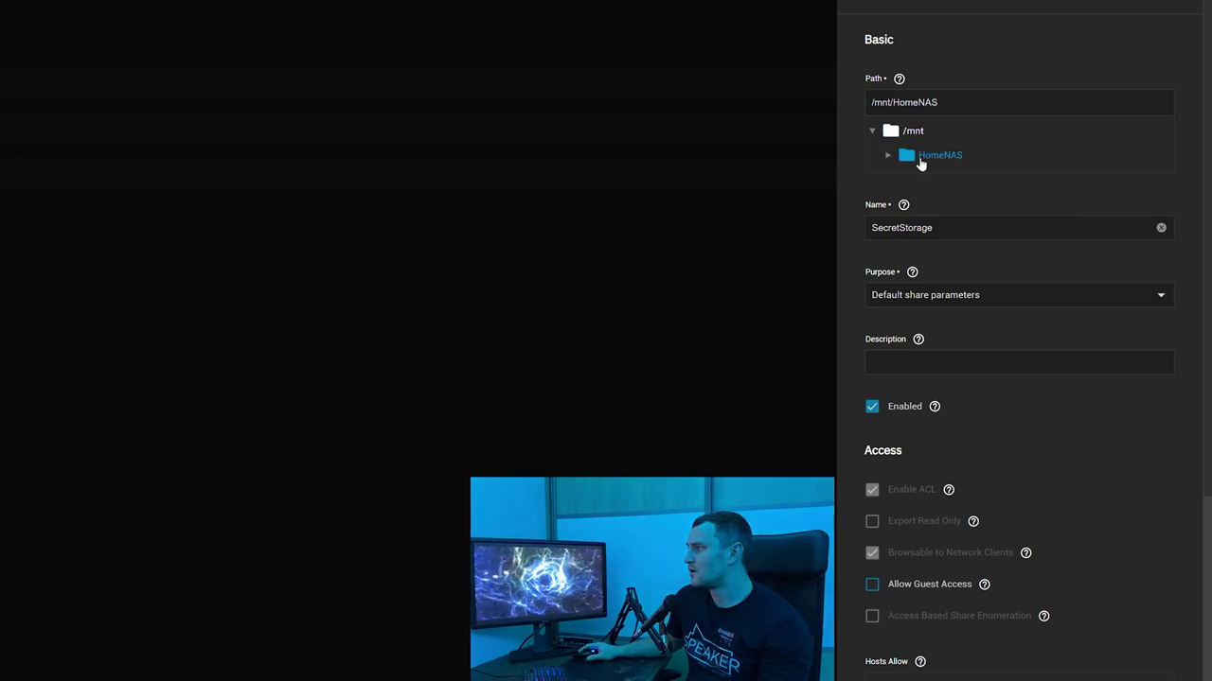
left_click(888, 155)
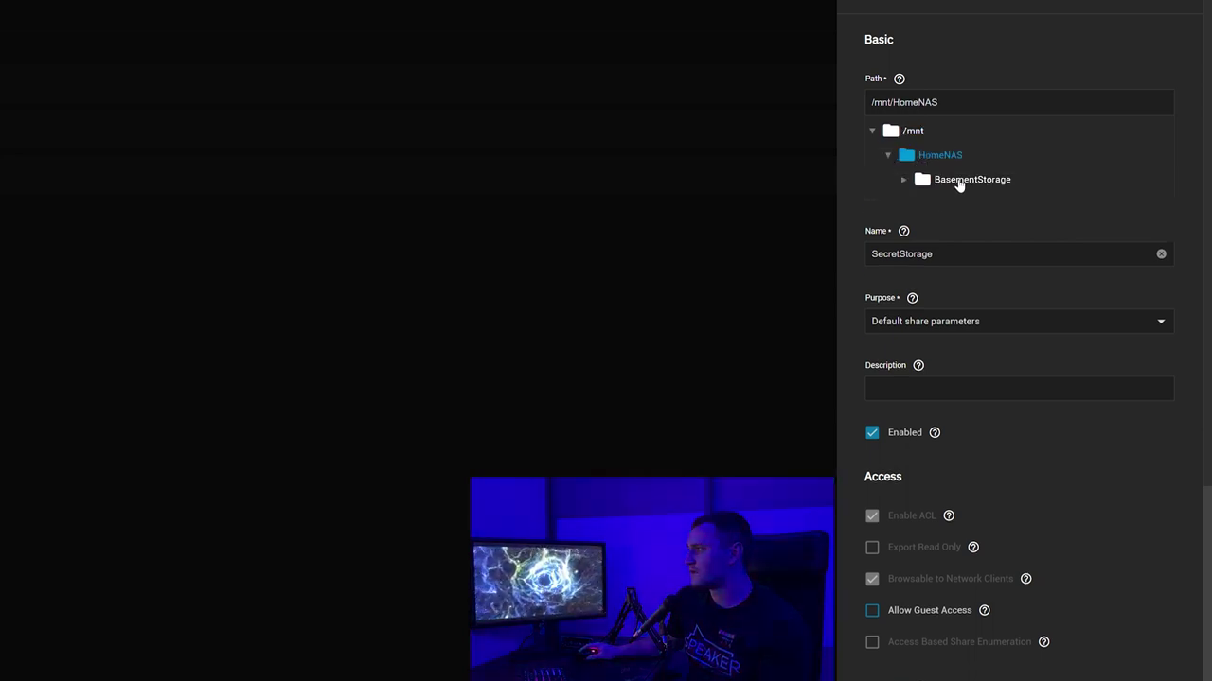
left_click(958, 180)
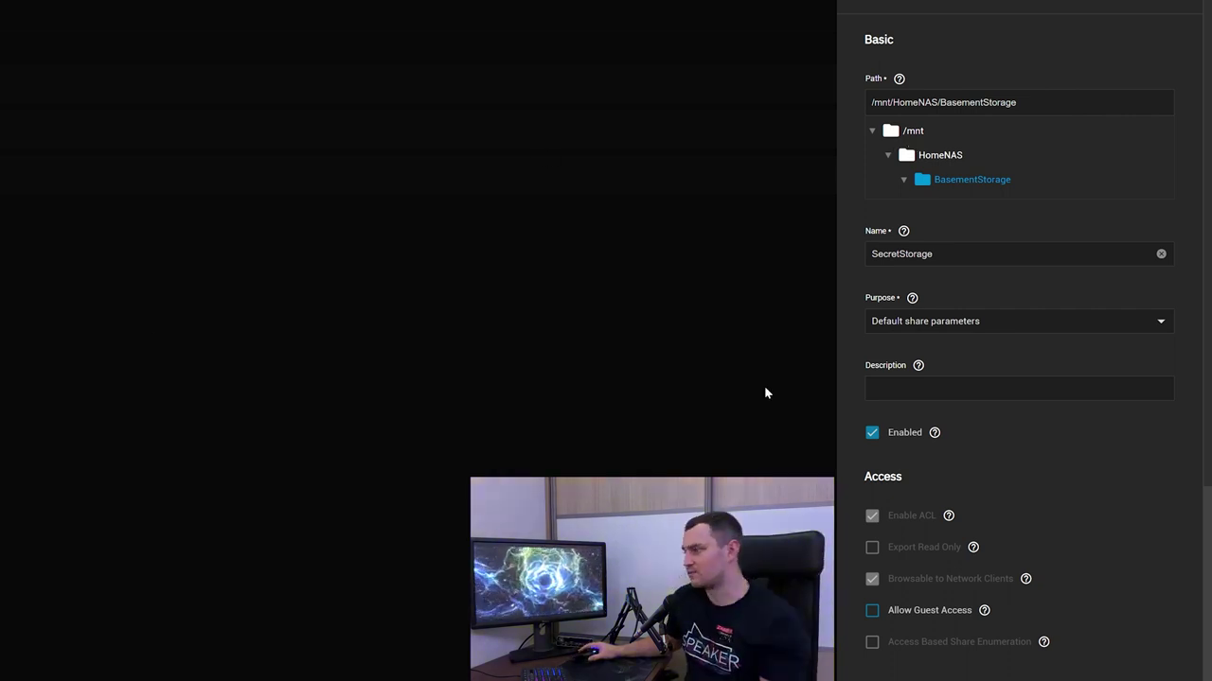
scroll(992, 515, "down", 5)
Save the SecretStorage share and enable the SMB service with automatic startup
key("Return")
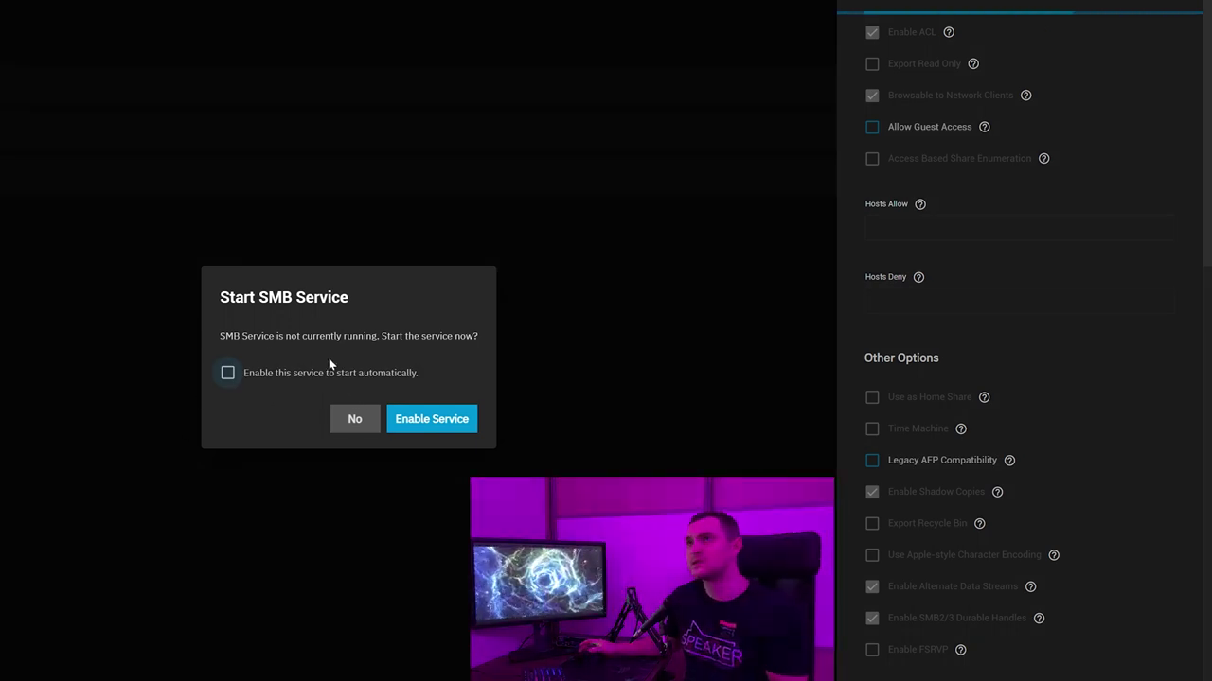
left_click(227, 374)
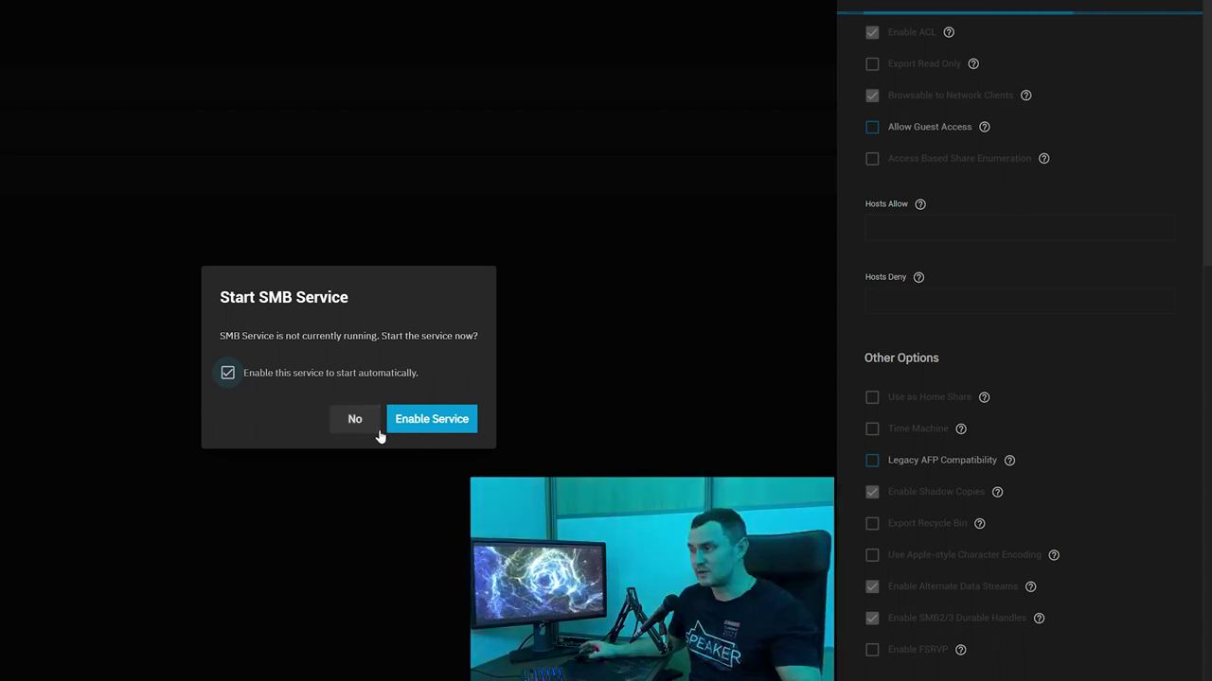
left_click(443, 429)
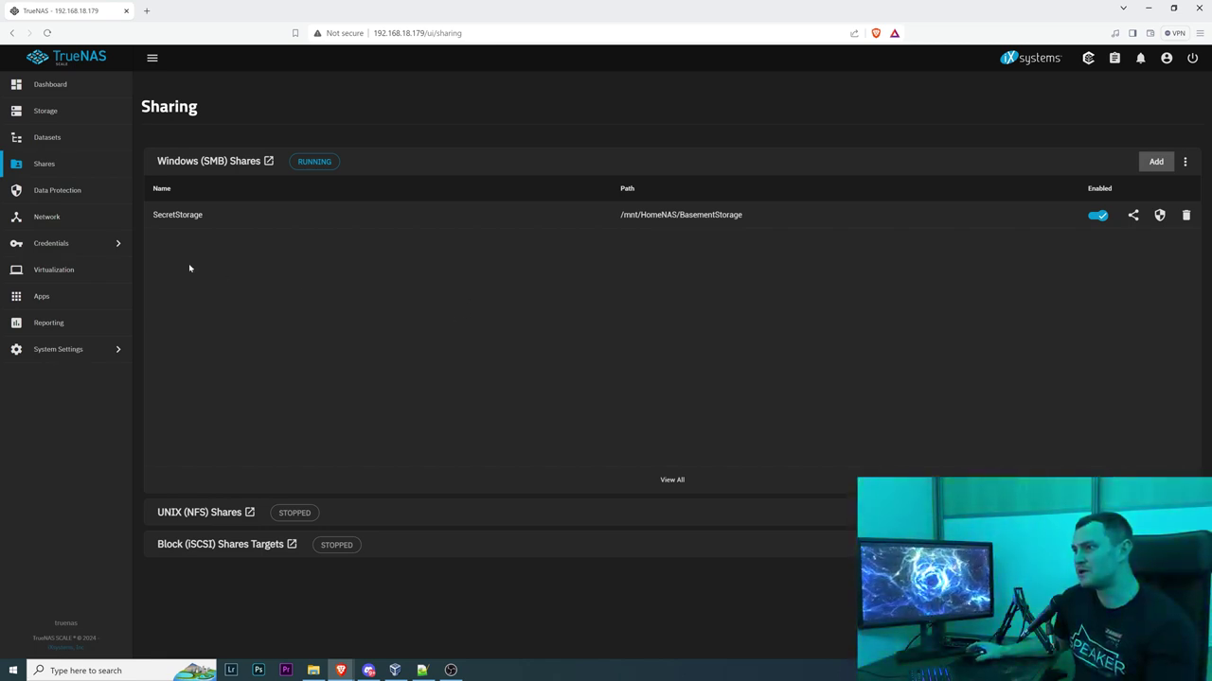
Go to Credentials > Local Users and start adding a new user
left_click(94, 246)
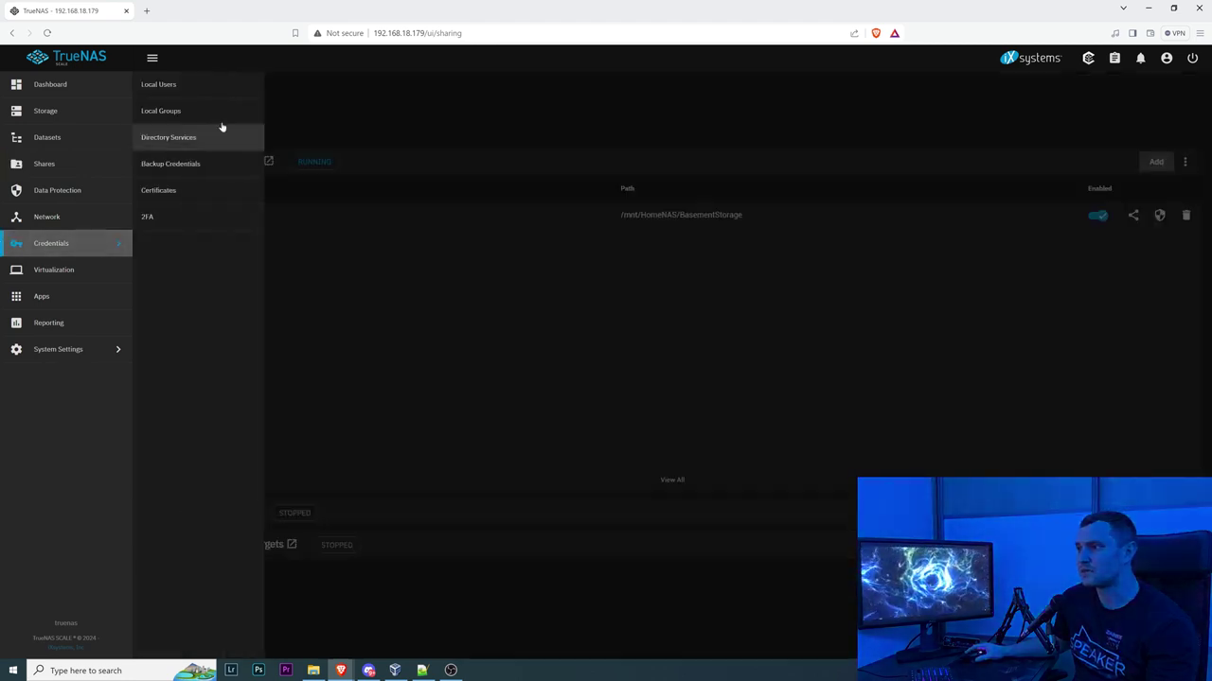
left_click(198, 86)
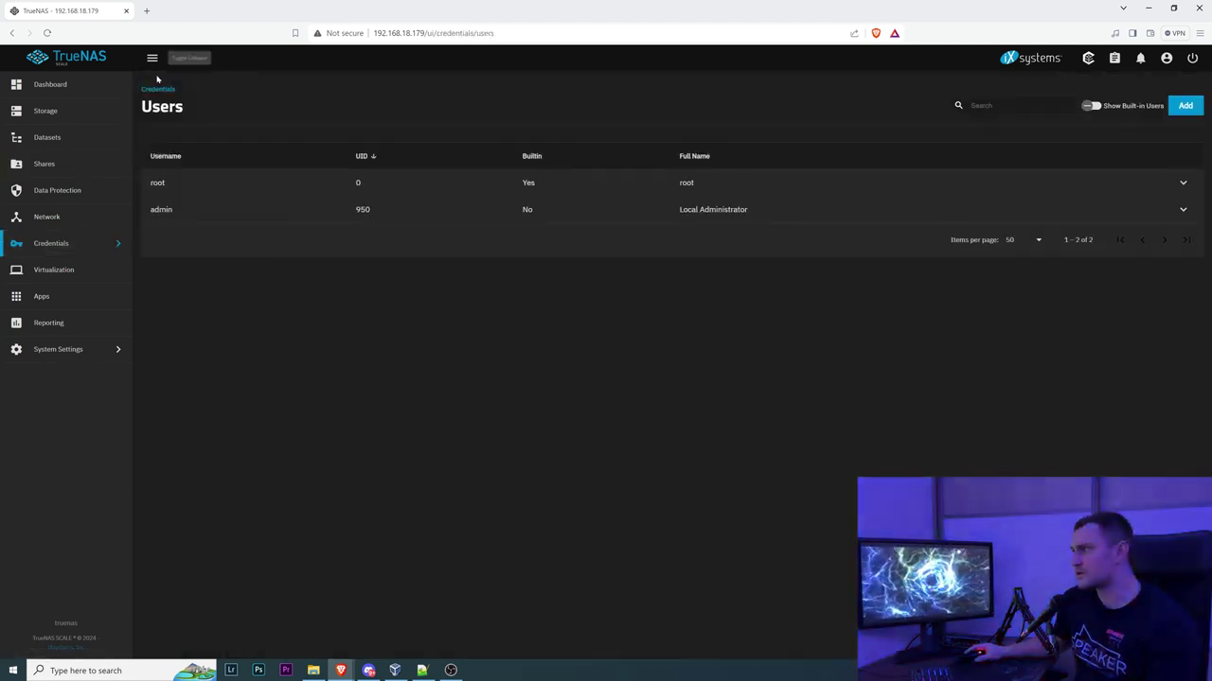
left_click(1184, 105)
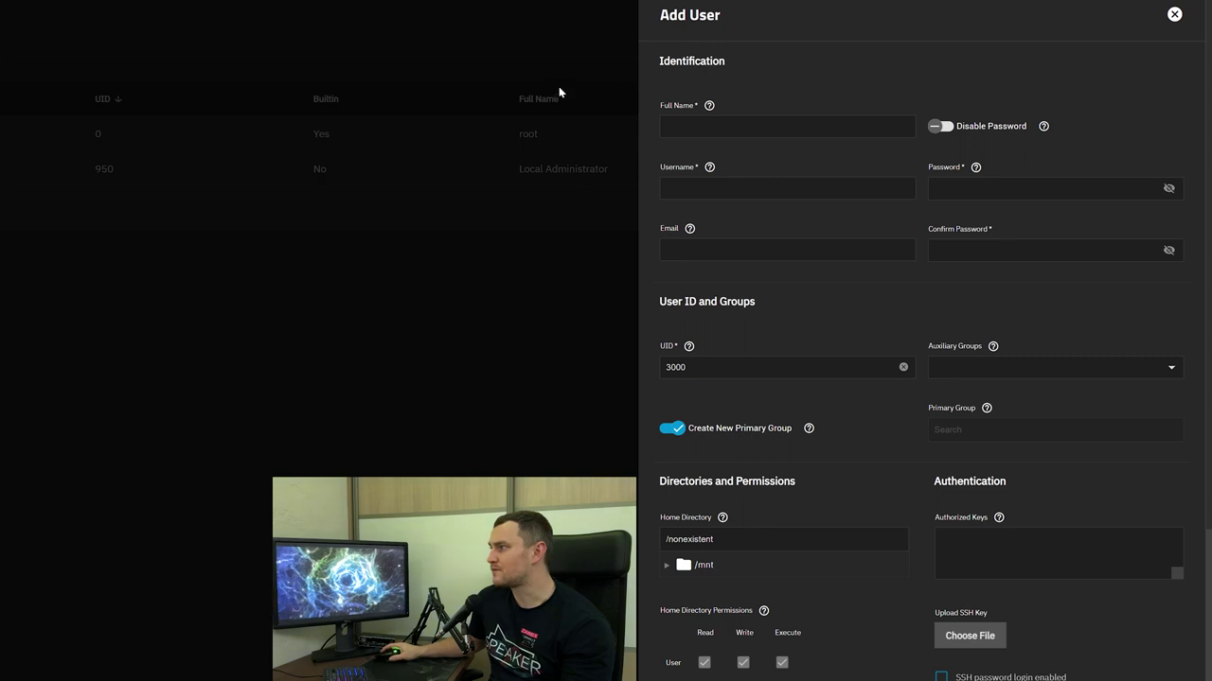
Enter the user's full name, username and password, then confirm the password
key("Tab")
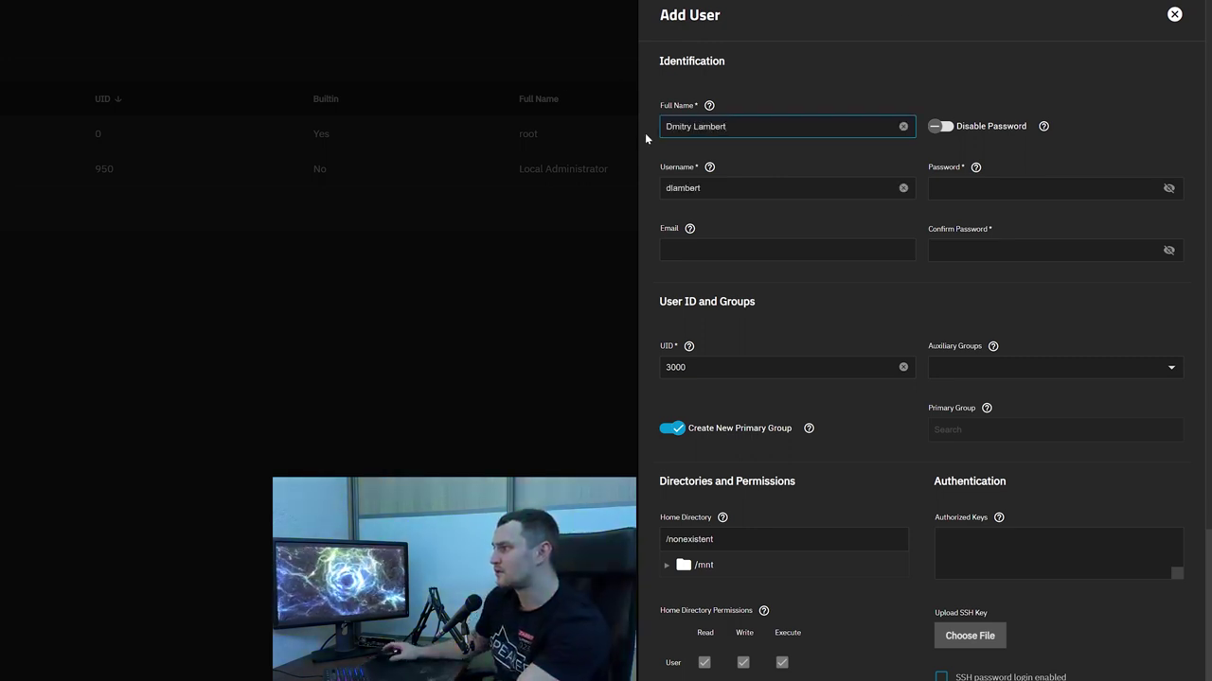
key("Tab")
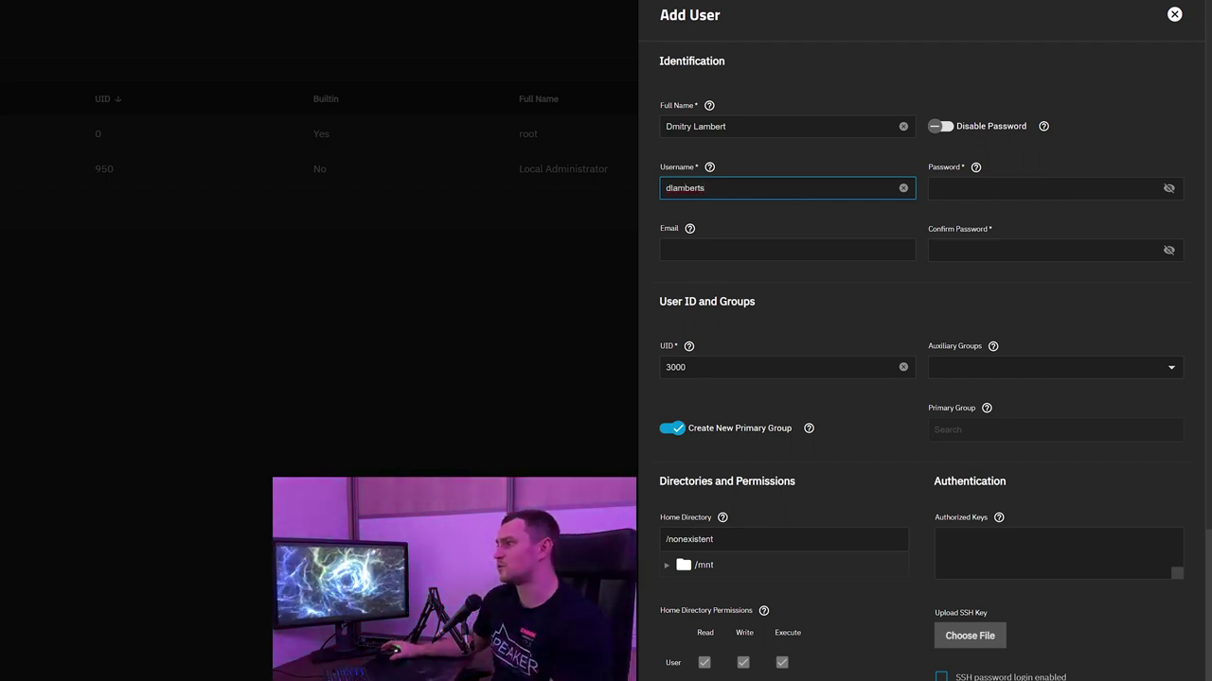
left_click(988, 194)
type("p")
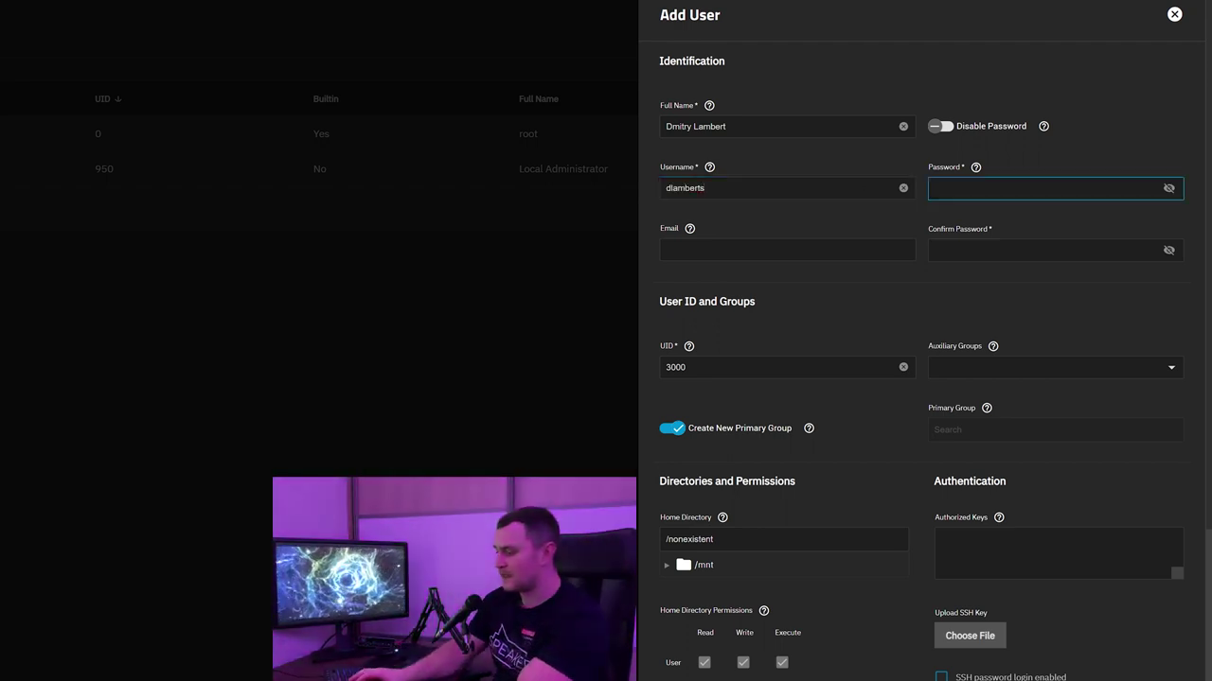
type("assword123456")
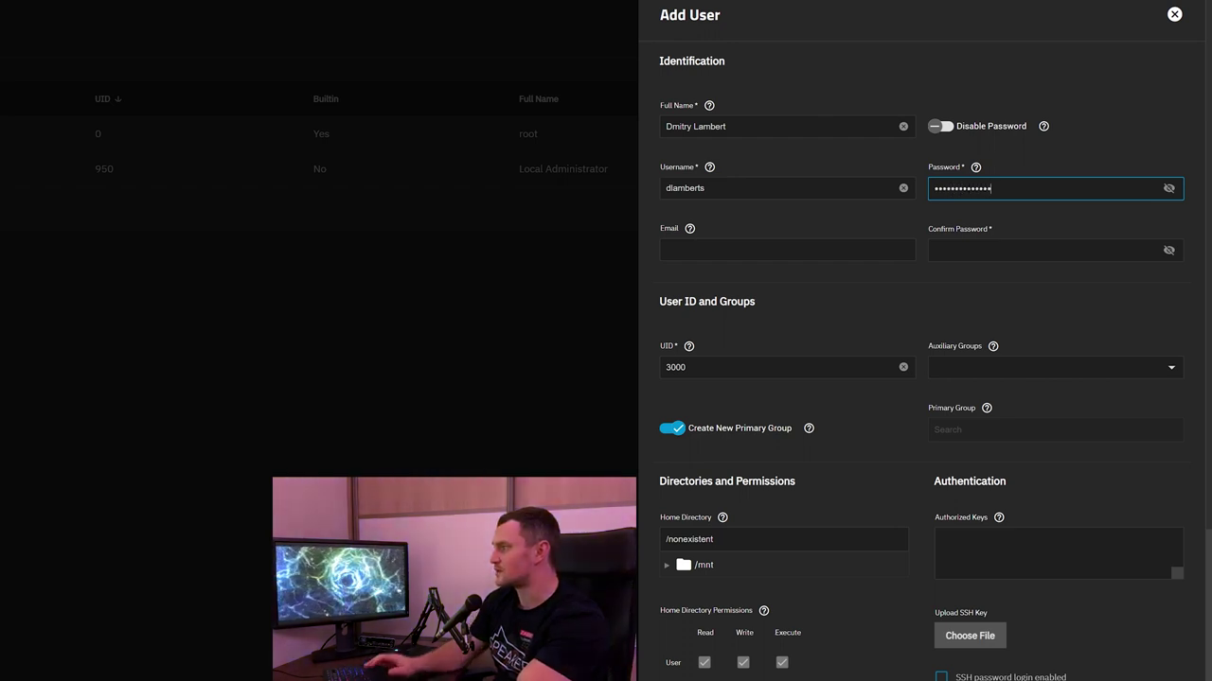
key("Tab")
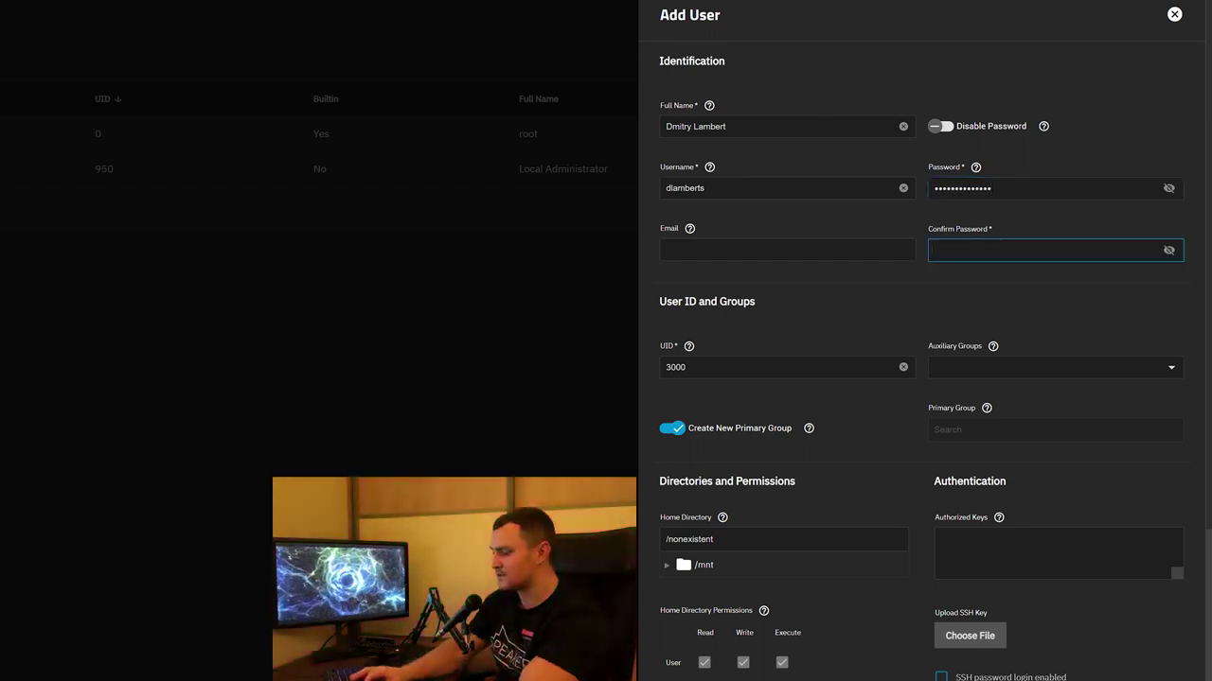
type("password123456")
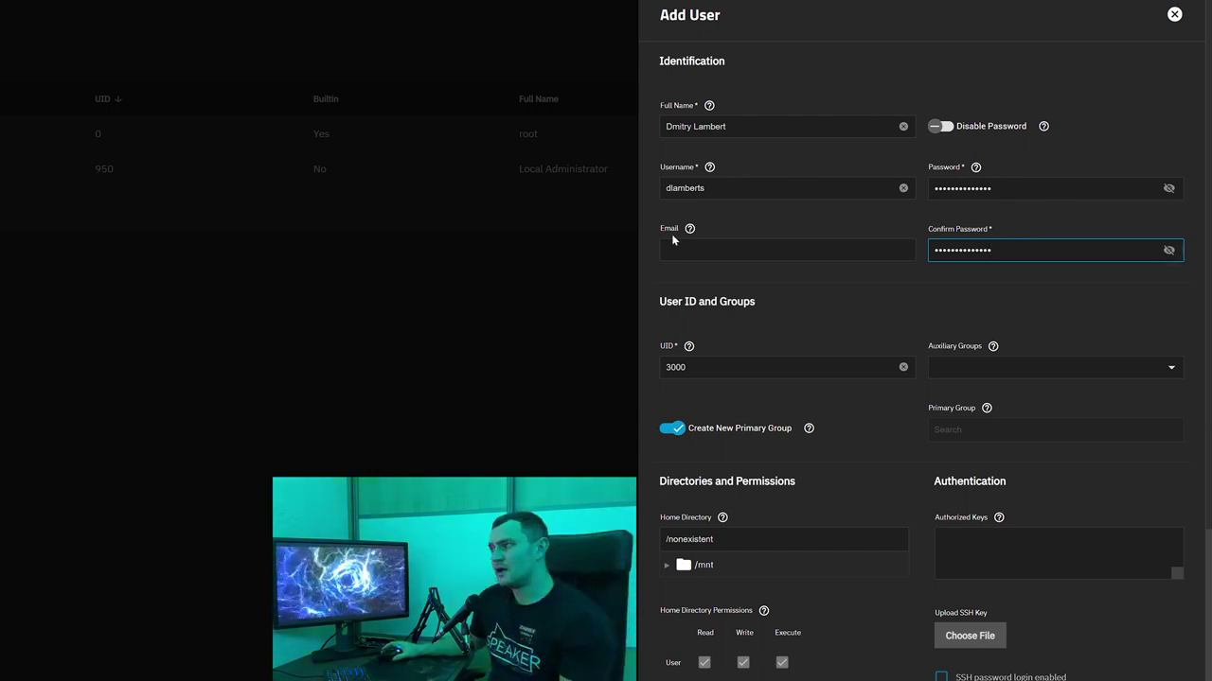
scroll(951, 233, "down", 2)
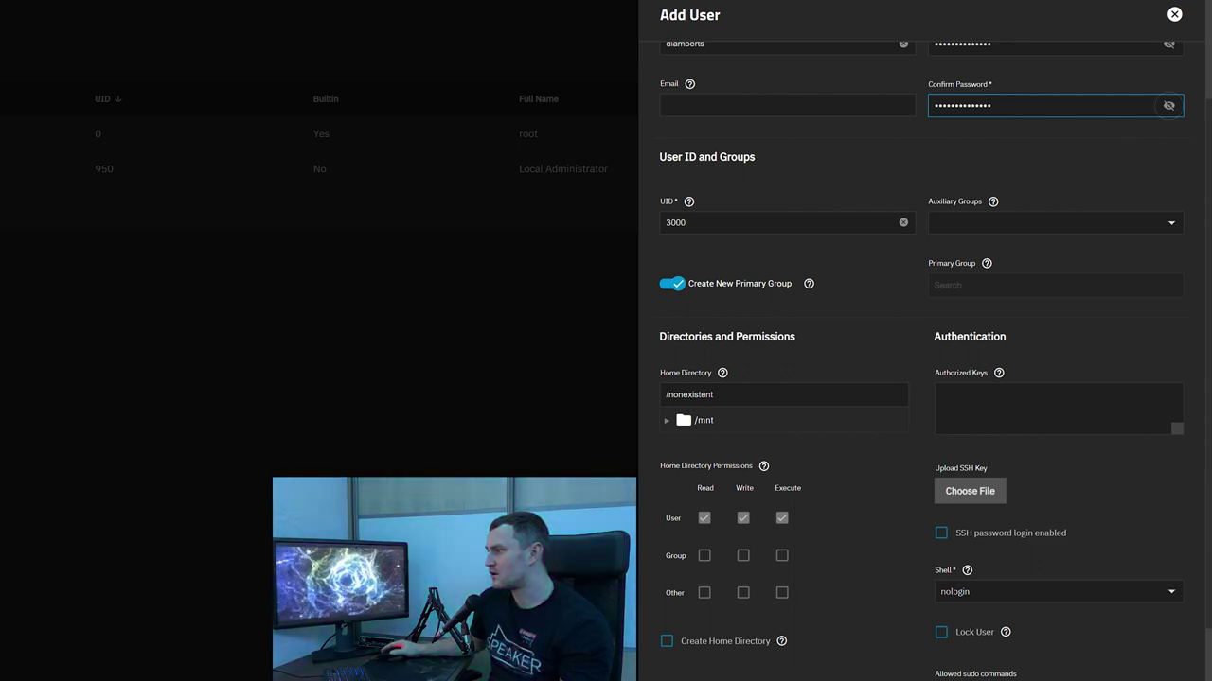
Read the Home Directory help, then clear the /nonexistent home directory path
left_click(722, 375)
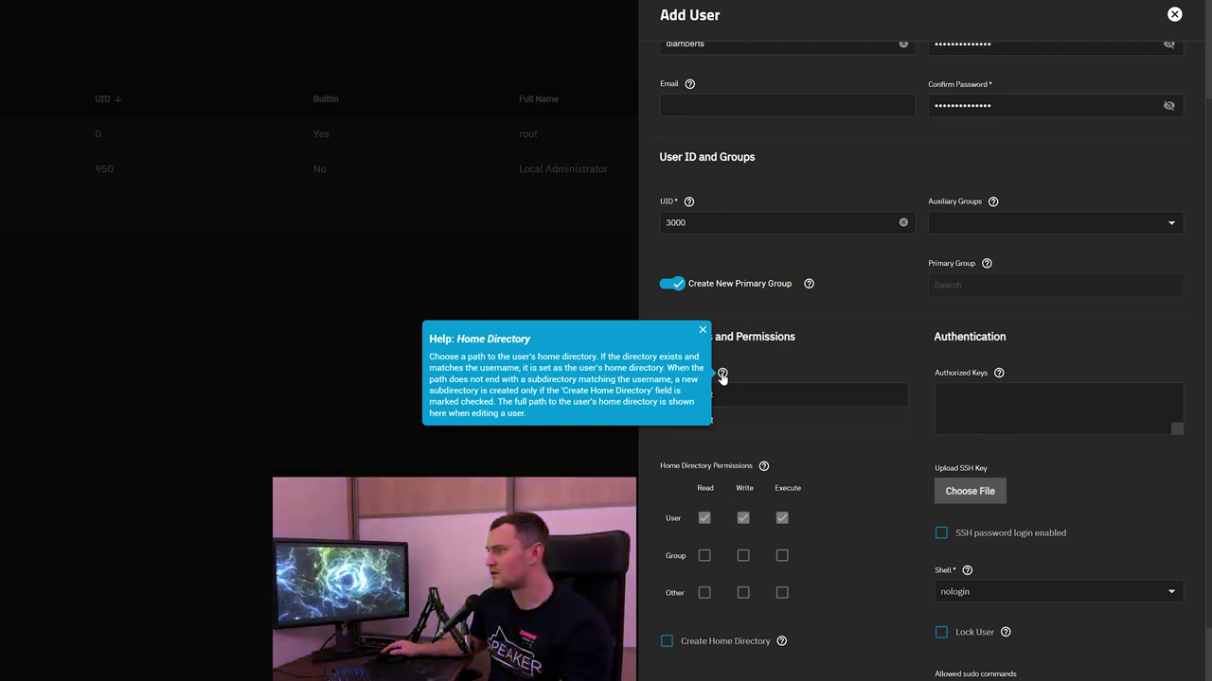
left_click(723, 376)
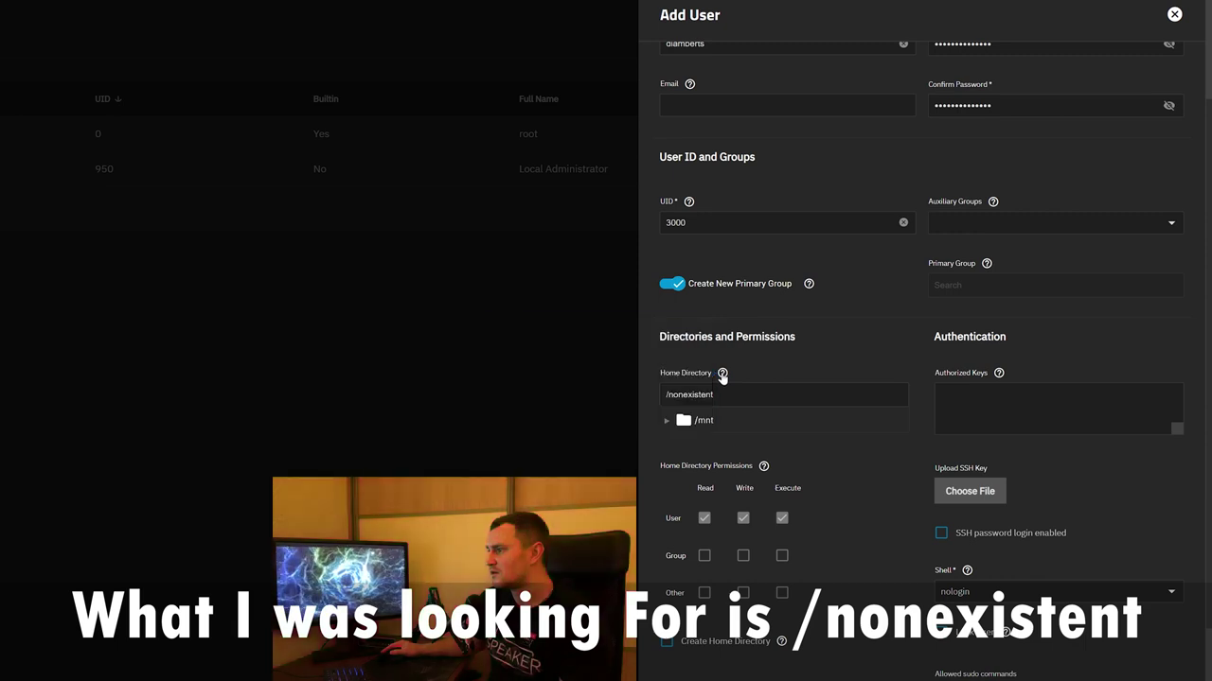
triple_click(691, 394)
key("BackSpace")
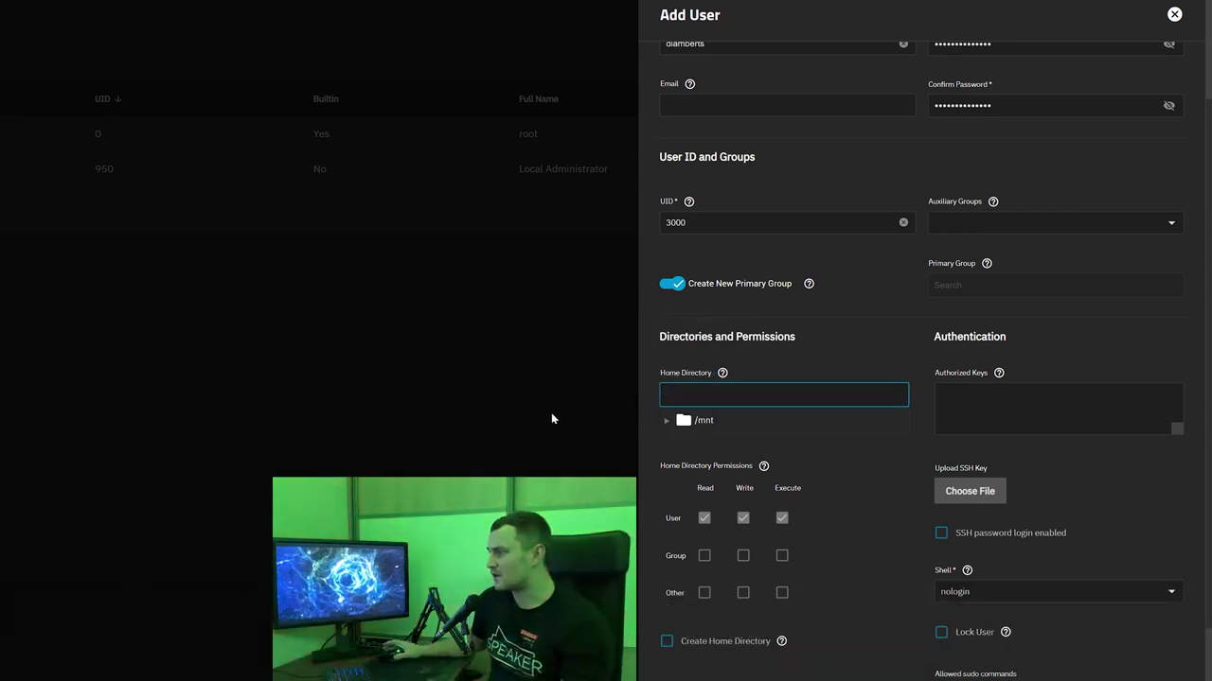
scroll(903, 386, "down", 2)
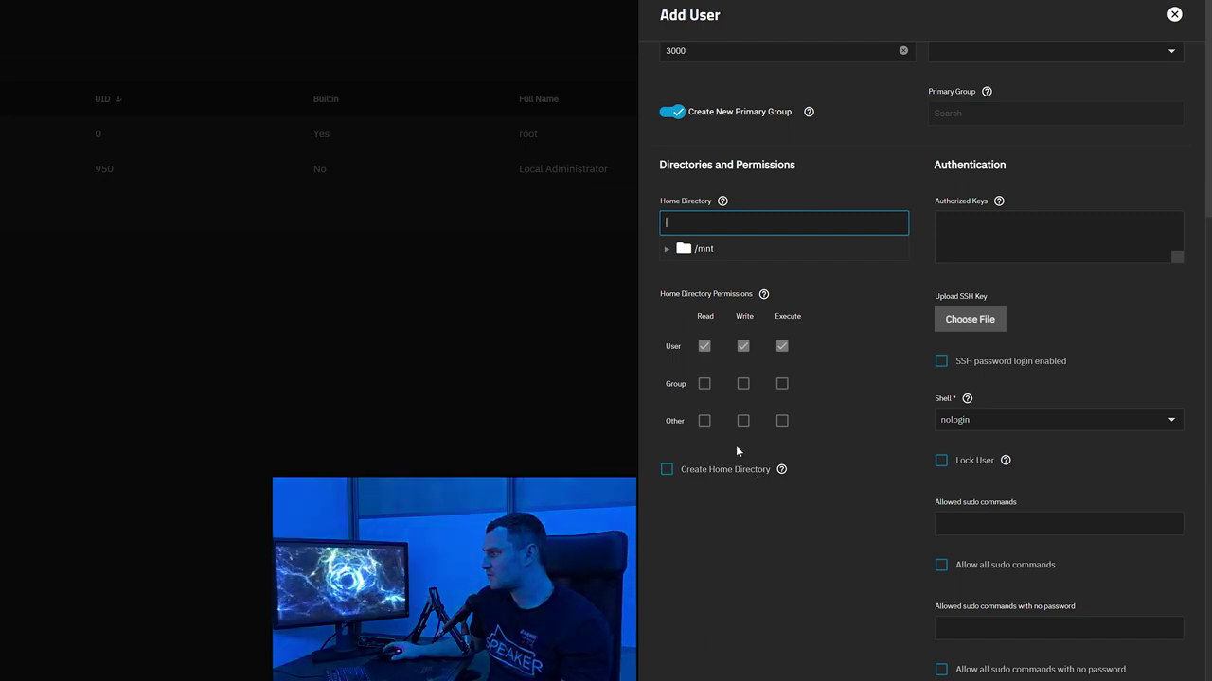
scroll(736, 445, "up", 4)
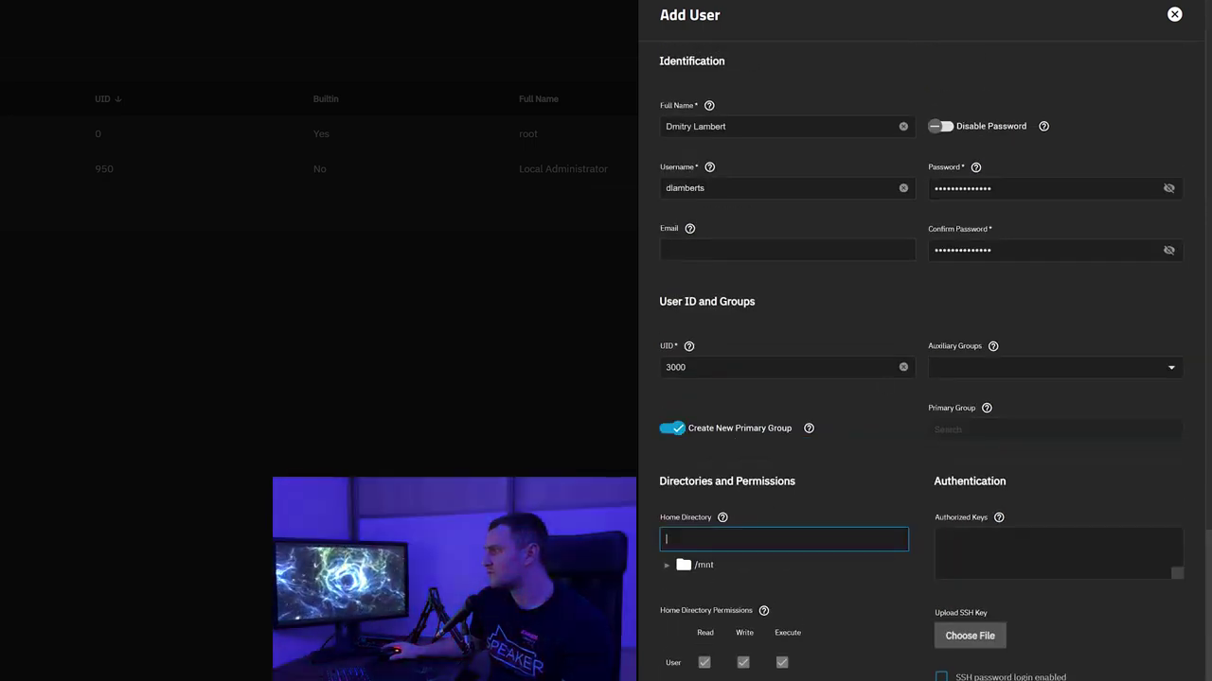
scroll(888, 343, "down", 4)
scroll(875, 342, "up", 4)
scroll(865, 357, "down", 1)
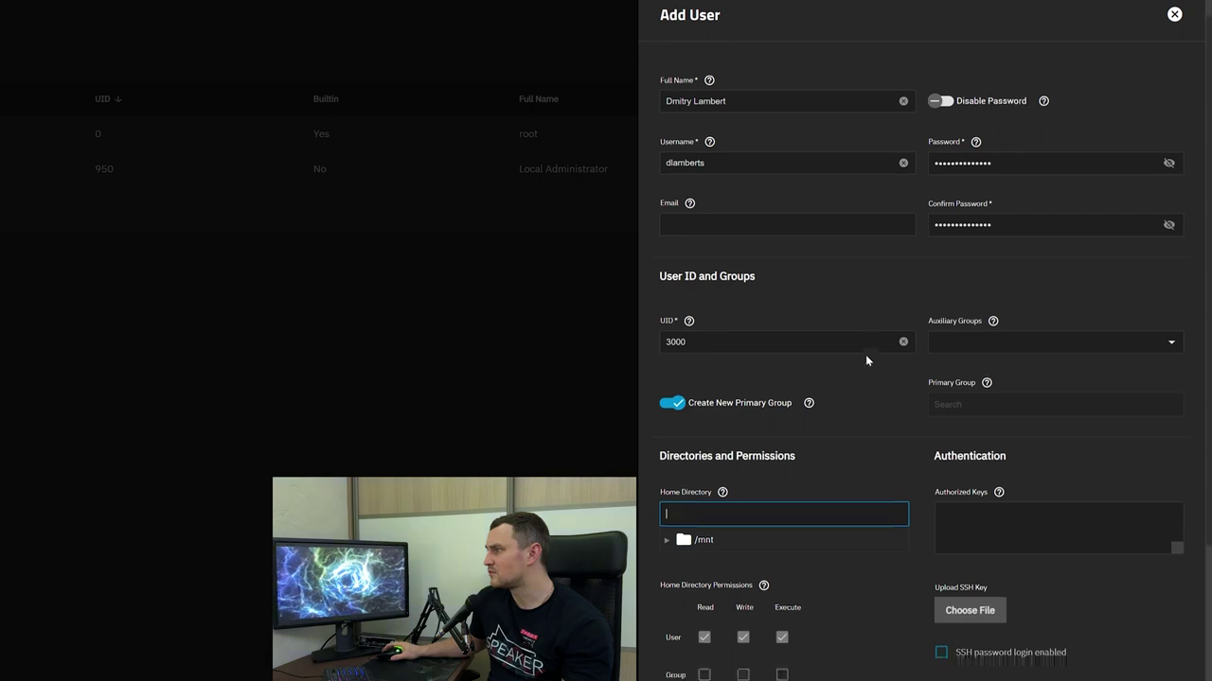
scroll(865, 354, "down", 4)
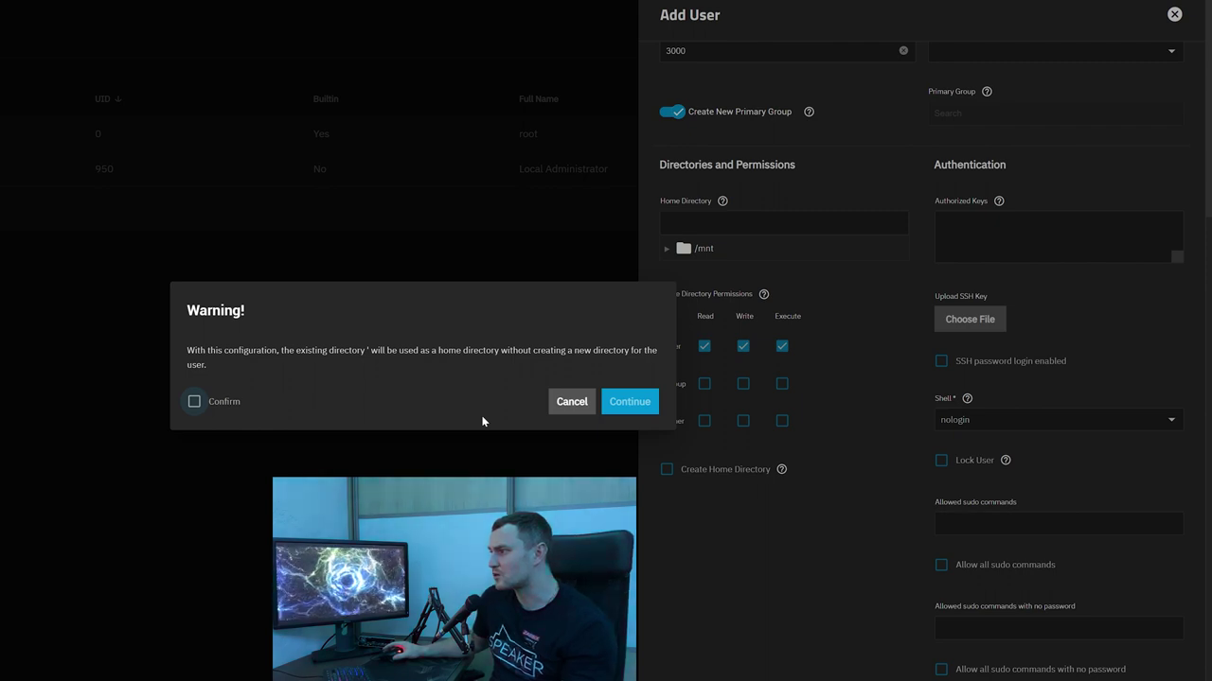
Set the home directory to /mnt/HomeNAS/BasementStorage, confirm the existing-directory warning and save the user
left_click(629, 401)
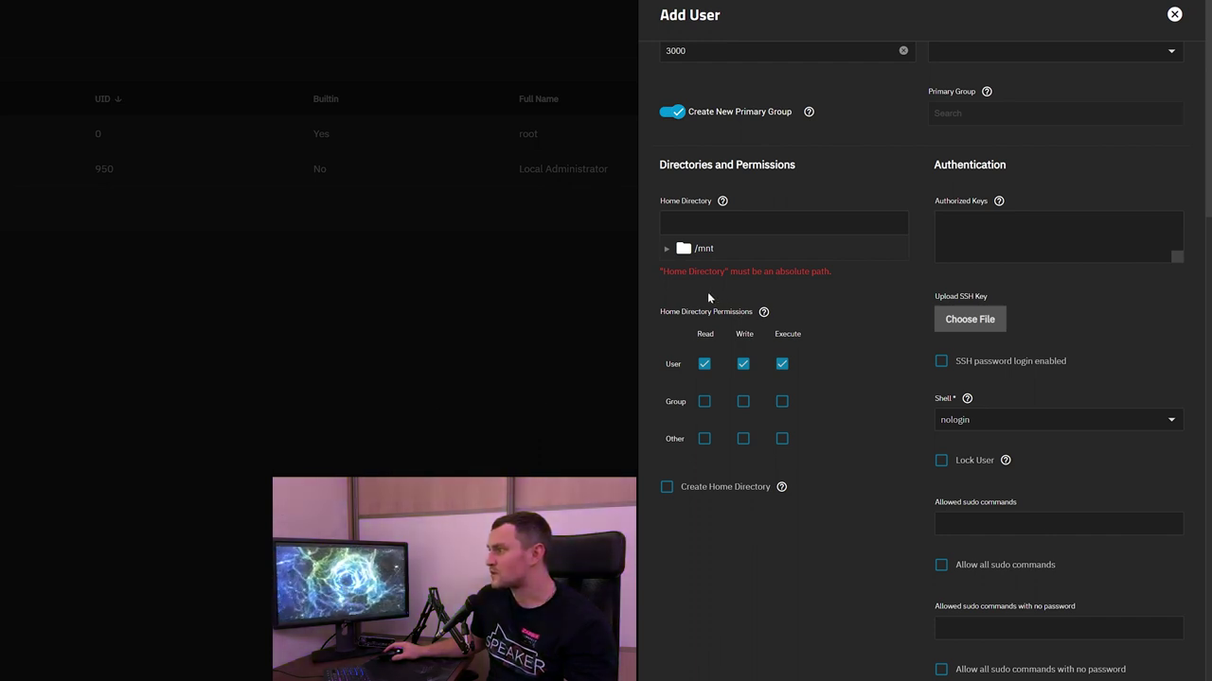
left_click(698, 248)
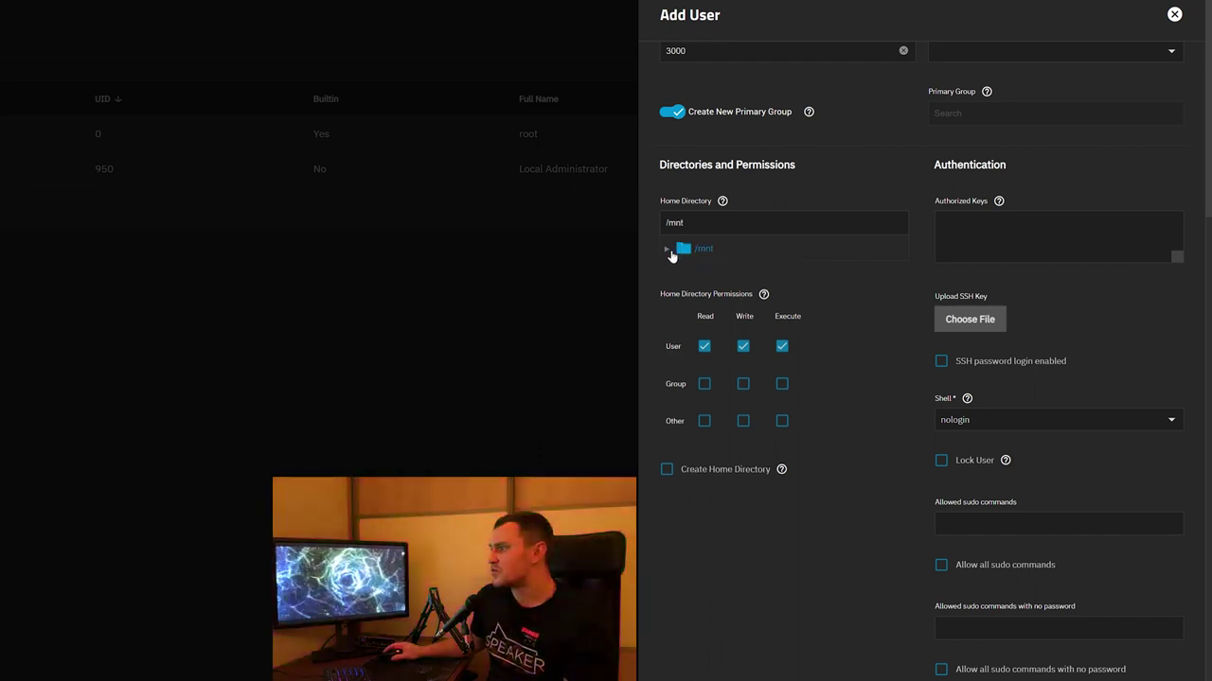
left_click(666, 248)
left_click(692, 274)
left_click(682, 271)
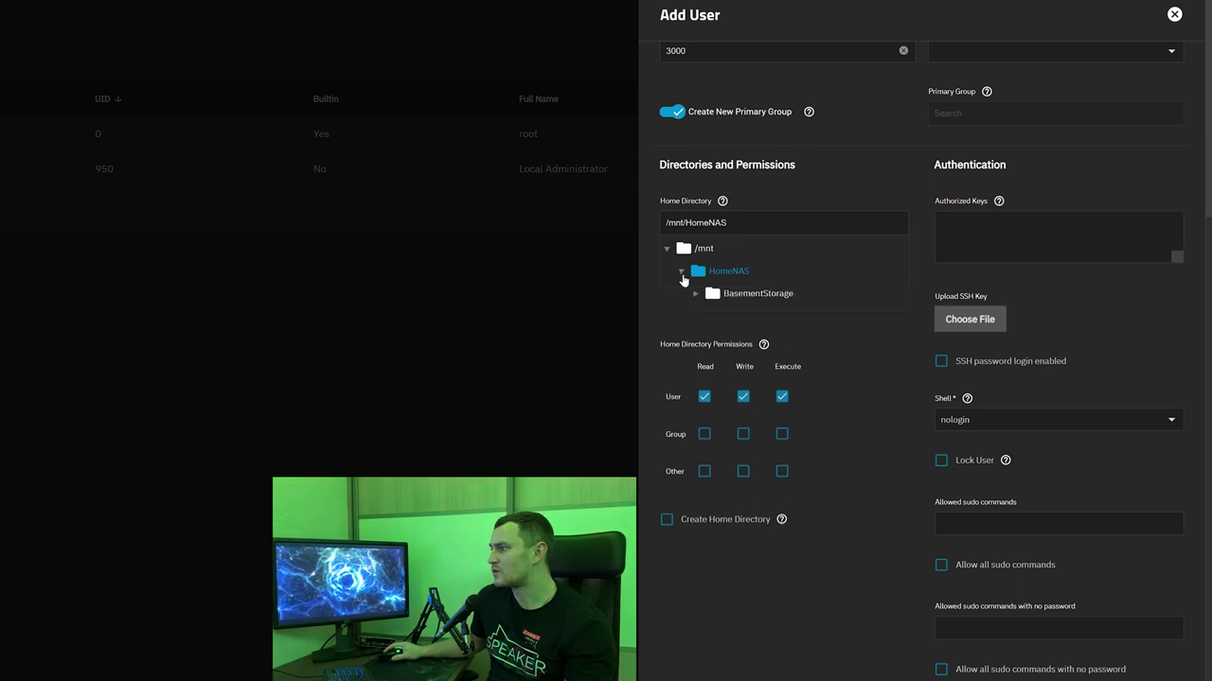
left_click(713, 296)
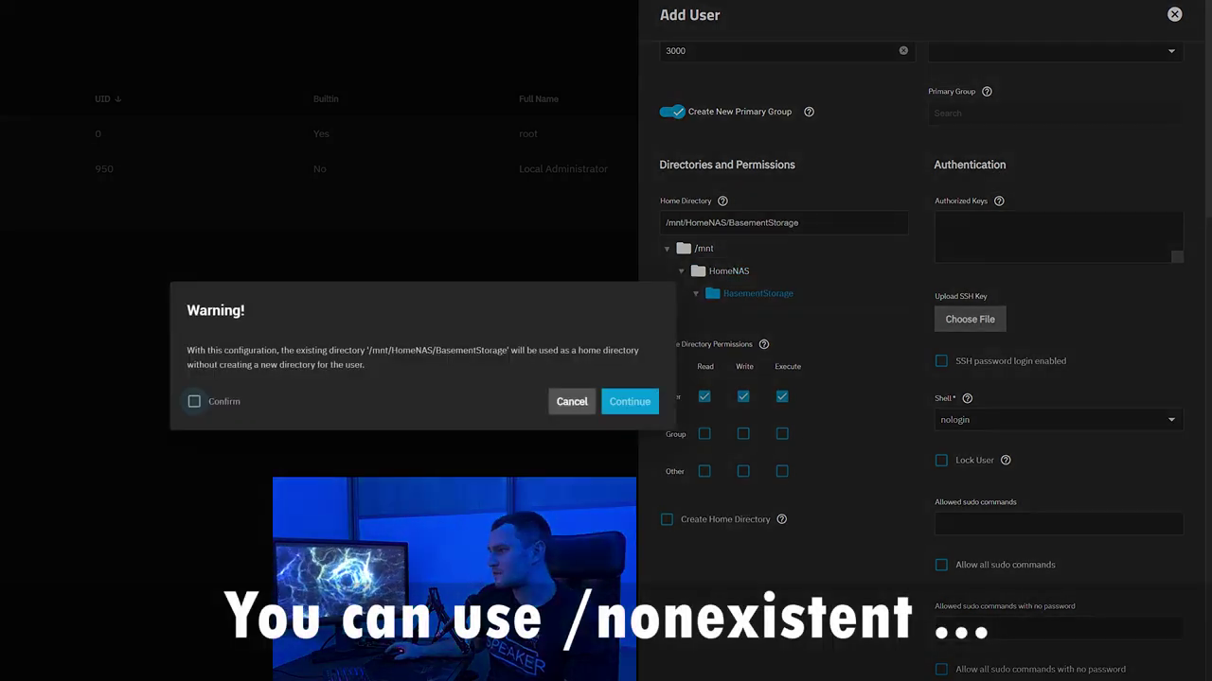
left_click(194, 402)
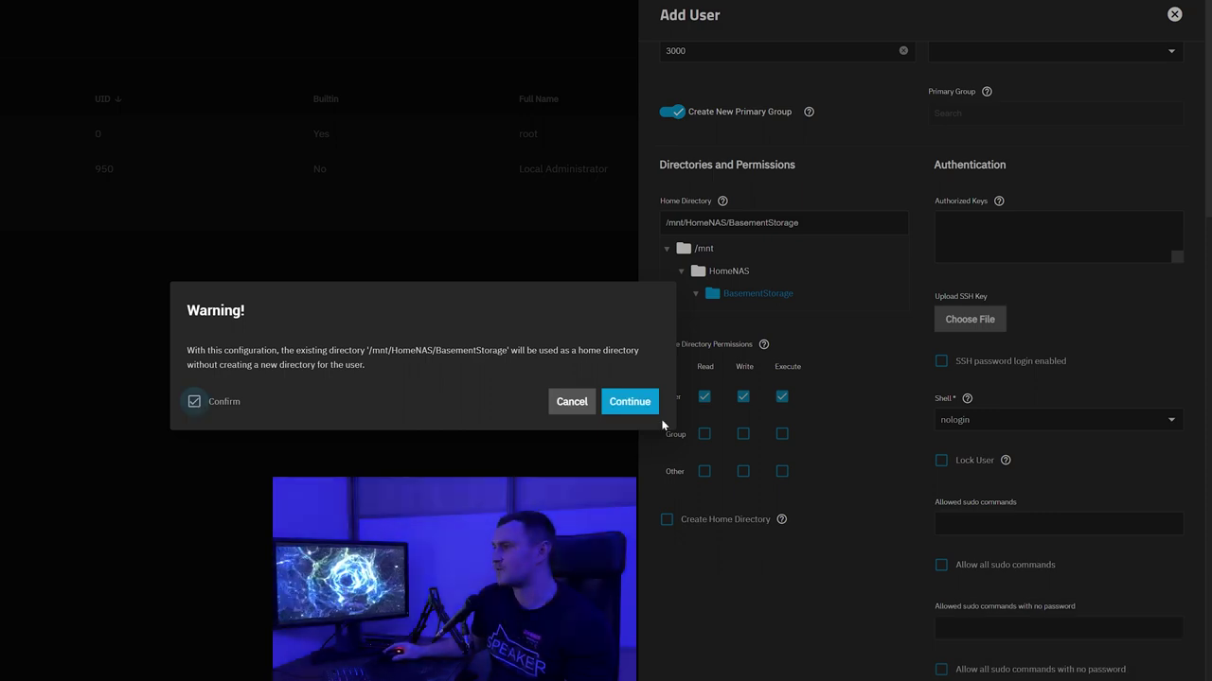
left_click(632, 402)
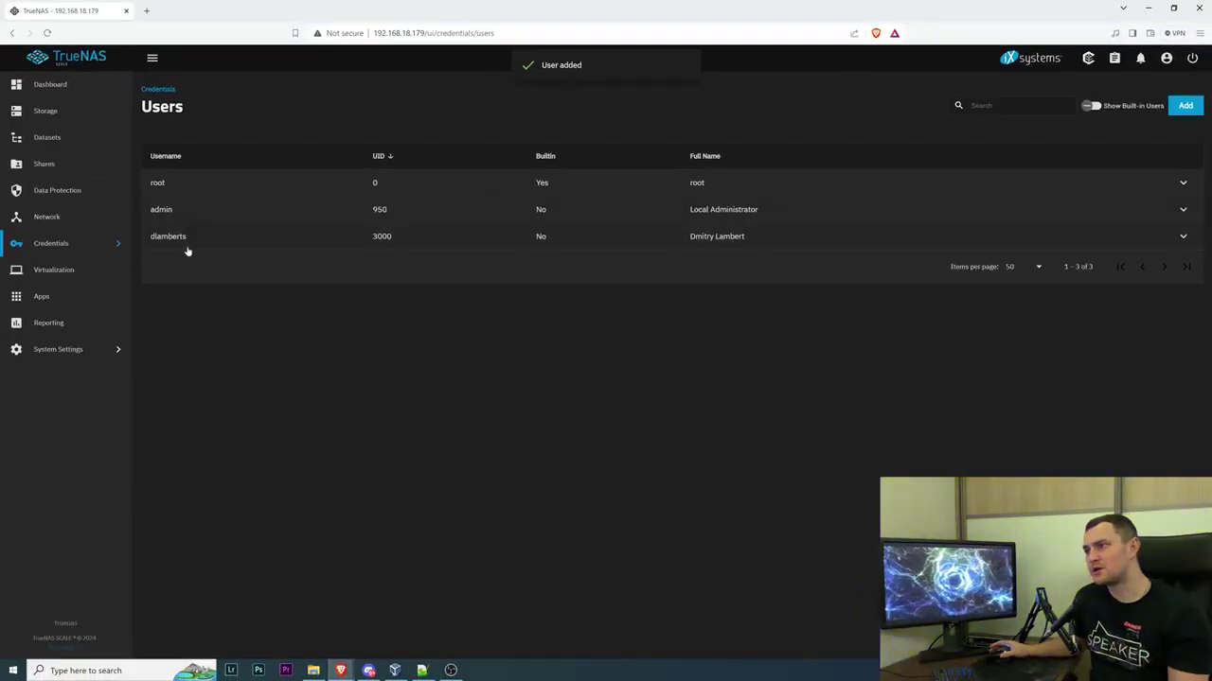
Open the BasementStorage dataset's permissions editor from the Datasets page
left_click(65, 139)
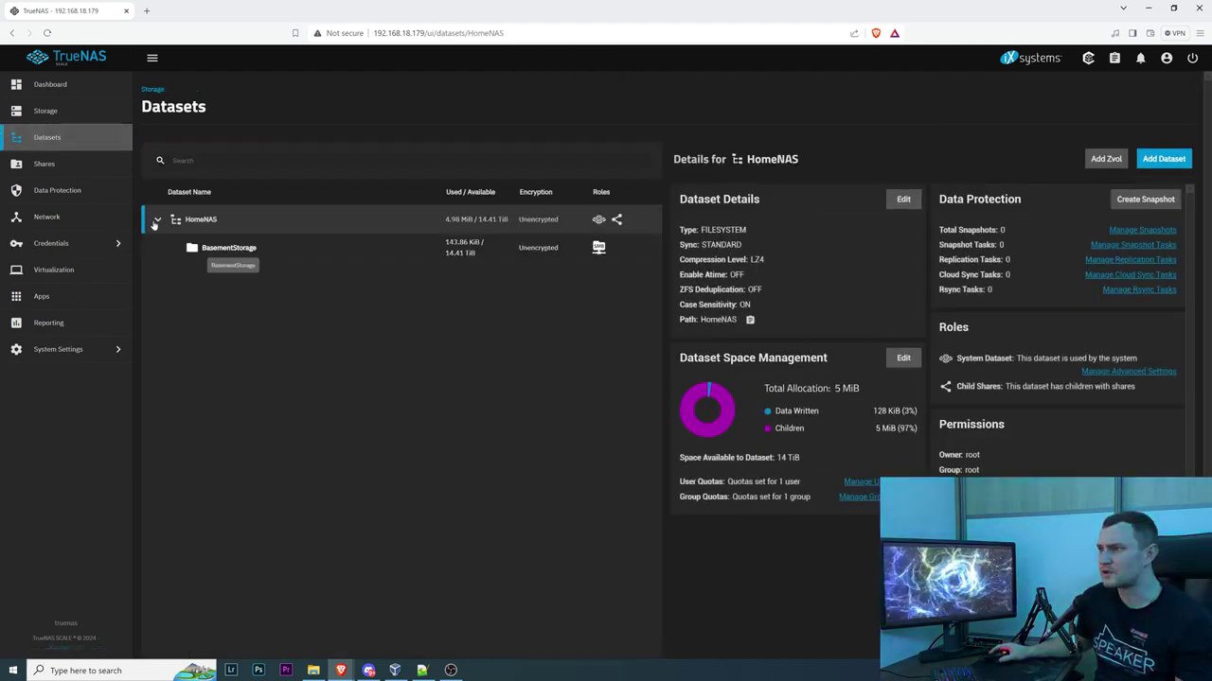
left_click(81, 172)
left_click(73, 138)
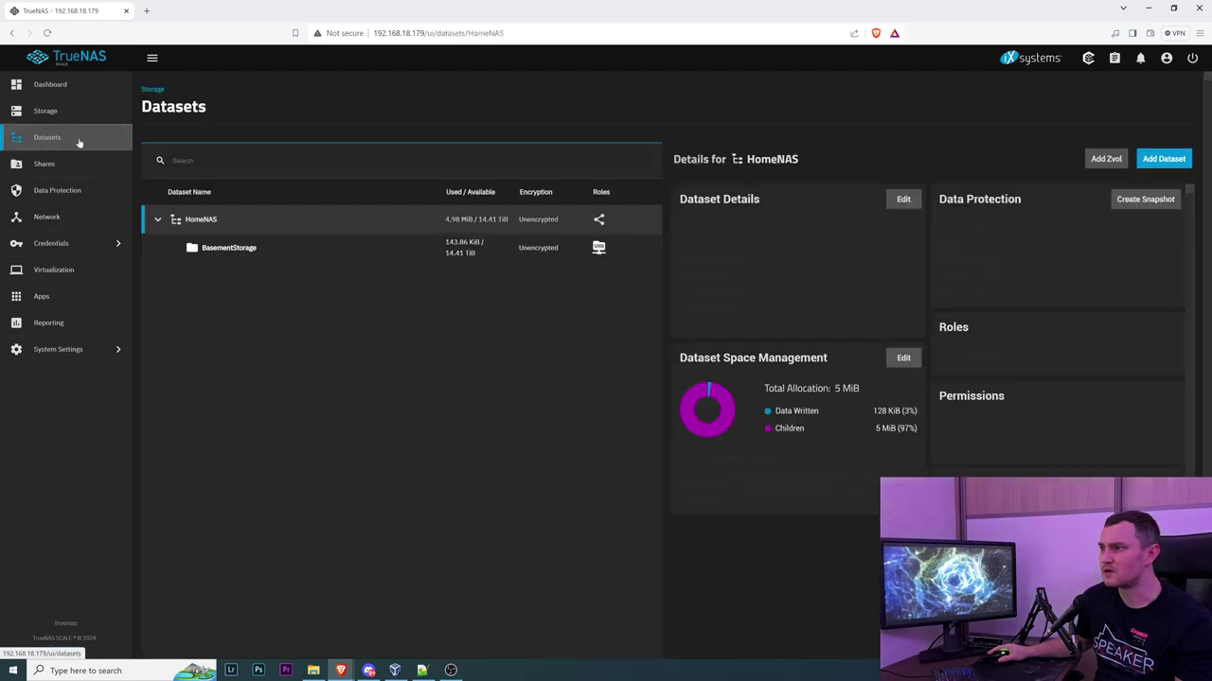
left_click(219, 252)
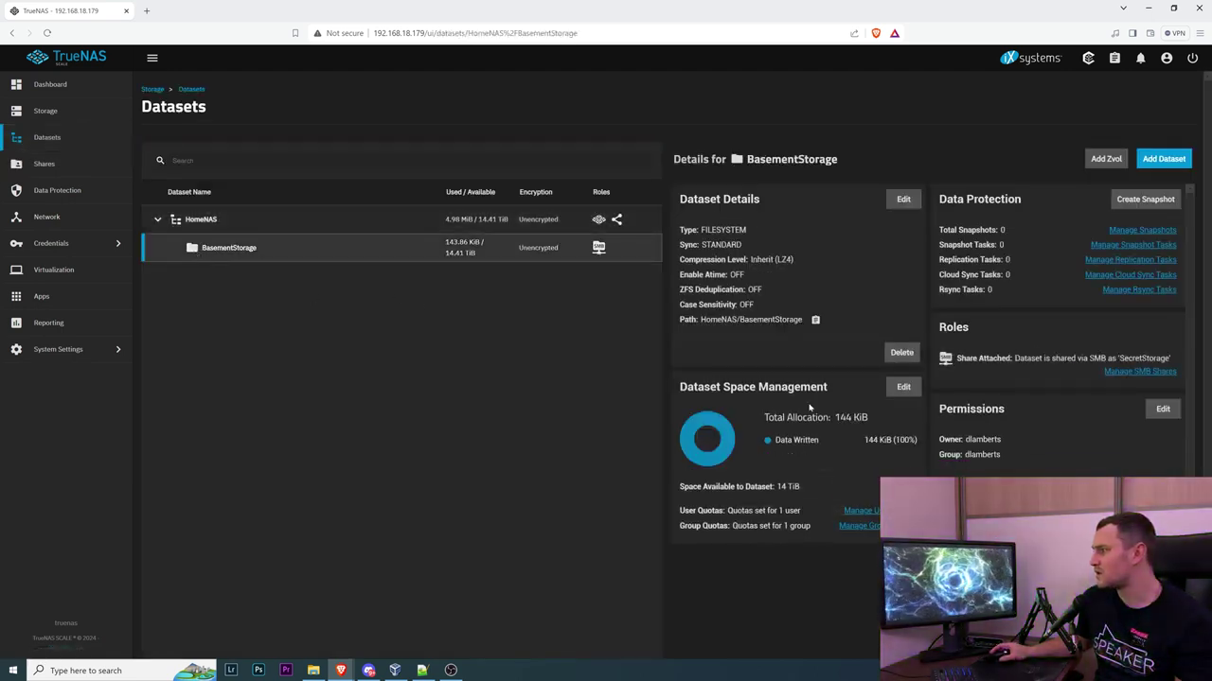
left_click(1162, 410)
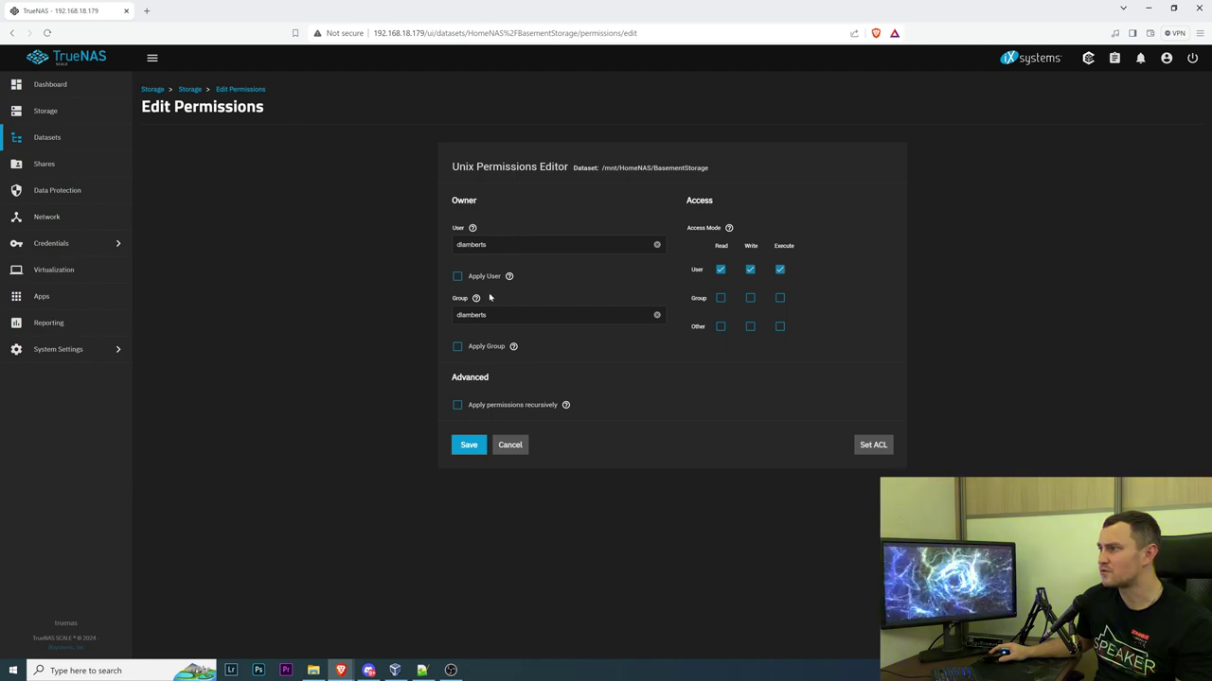
Try saving the permissions, dismiss the errors, cancel, check the SMB shares, and return to Datasets
left_click(467, 449)
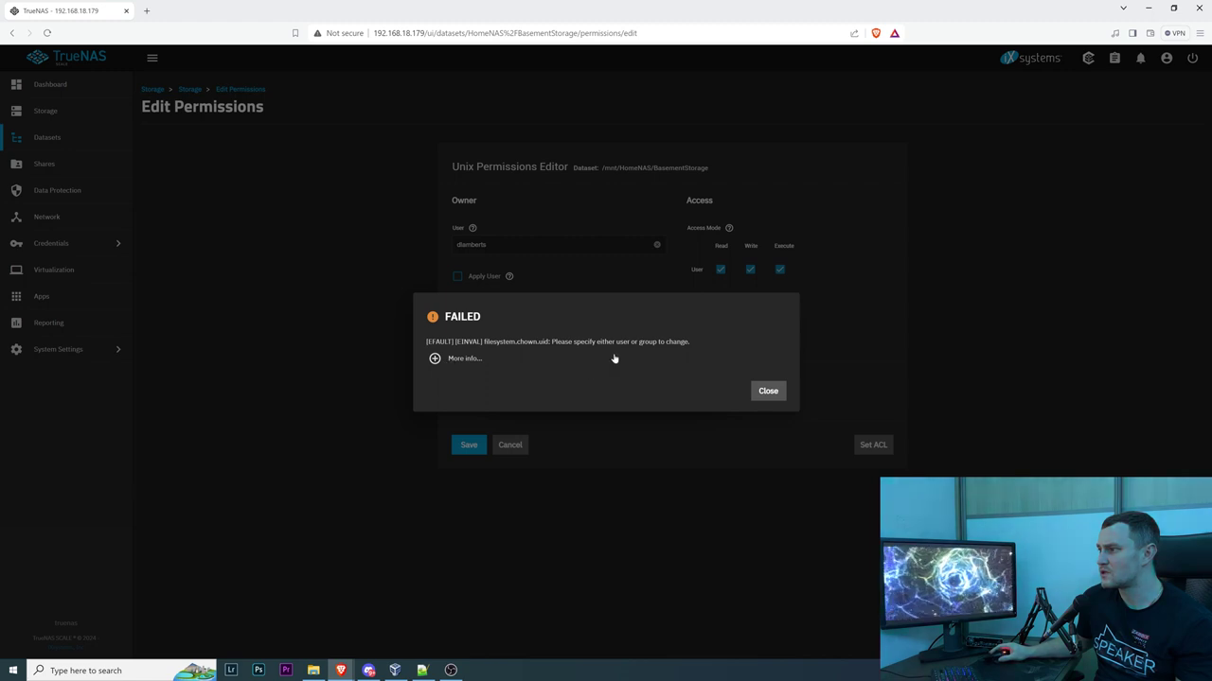
left_click(779, 395)
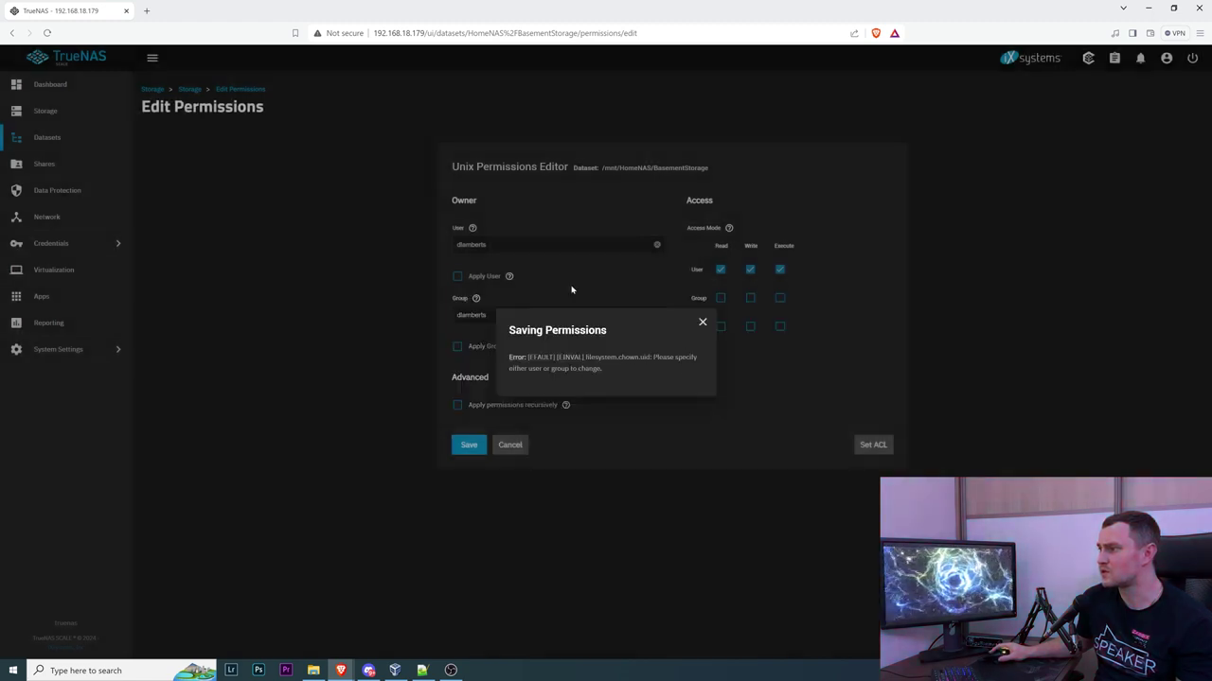
left_click(552, 449)
left_click(510, 445)
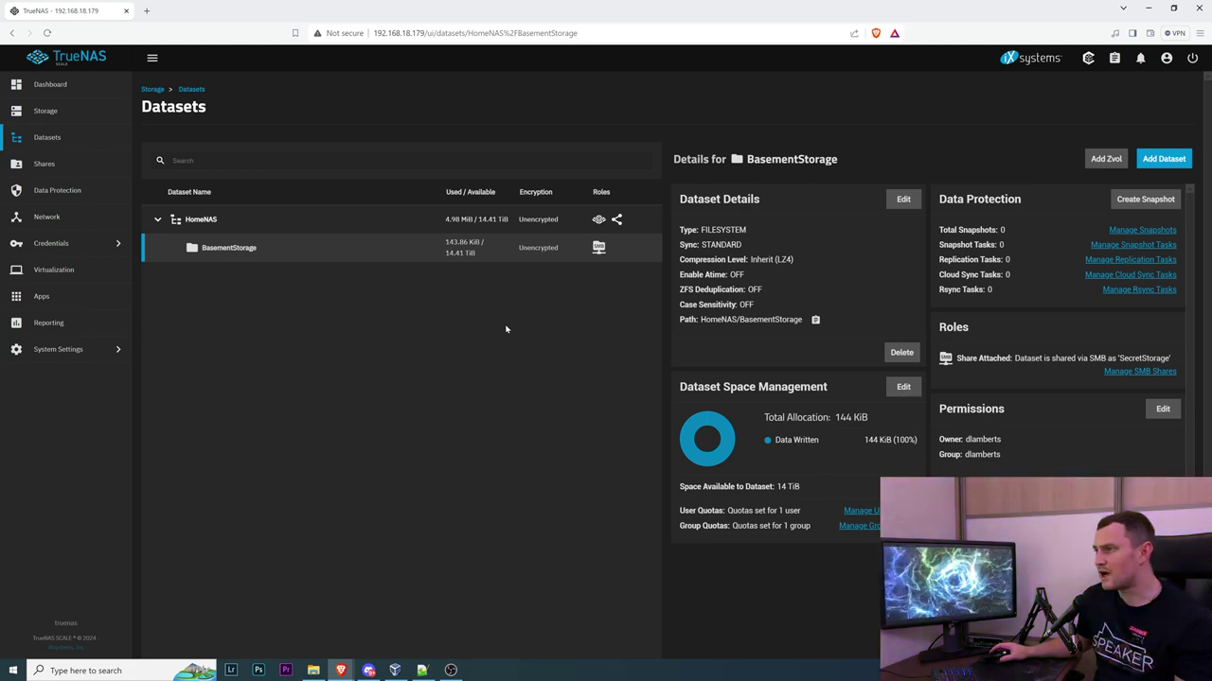
left_click(68, 166)
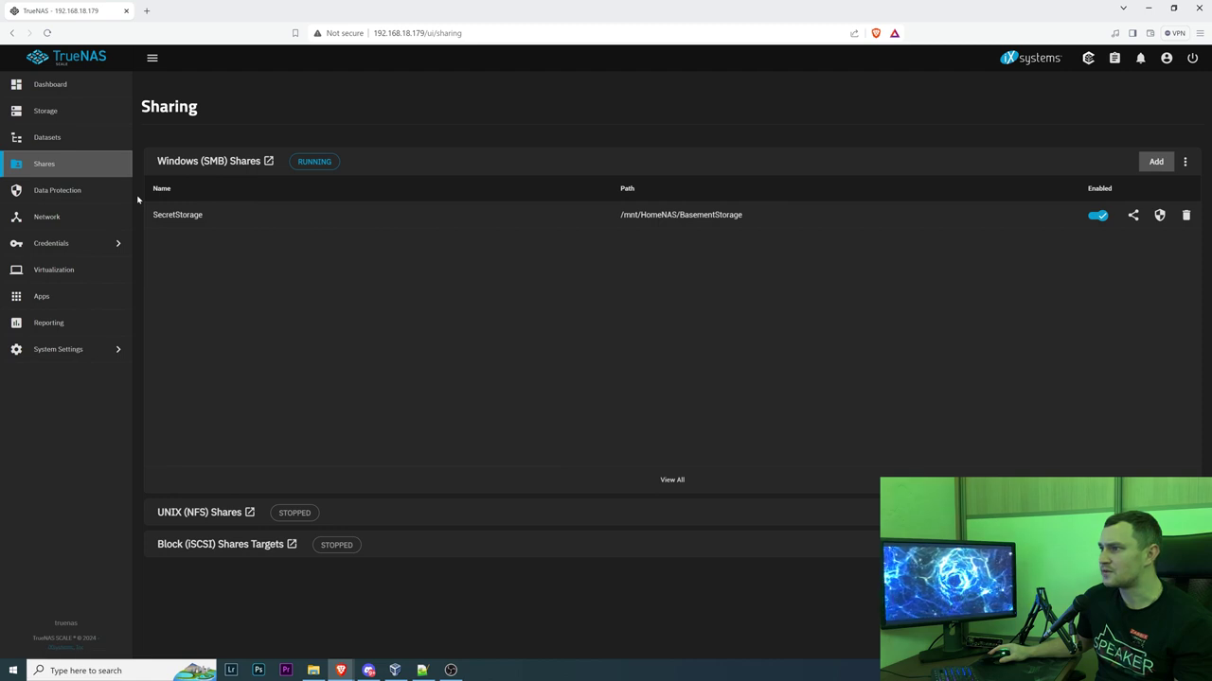
left_click(48, 137)
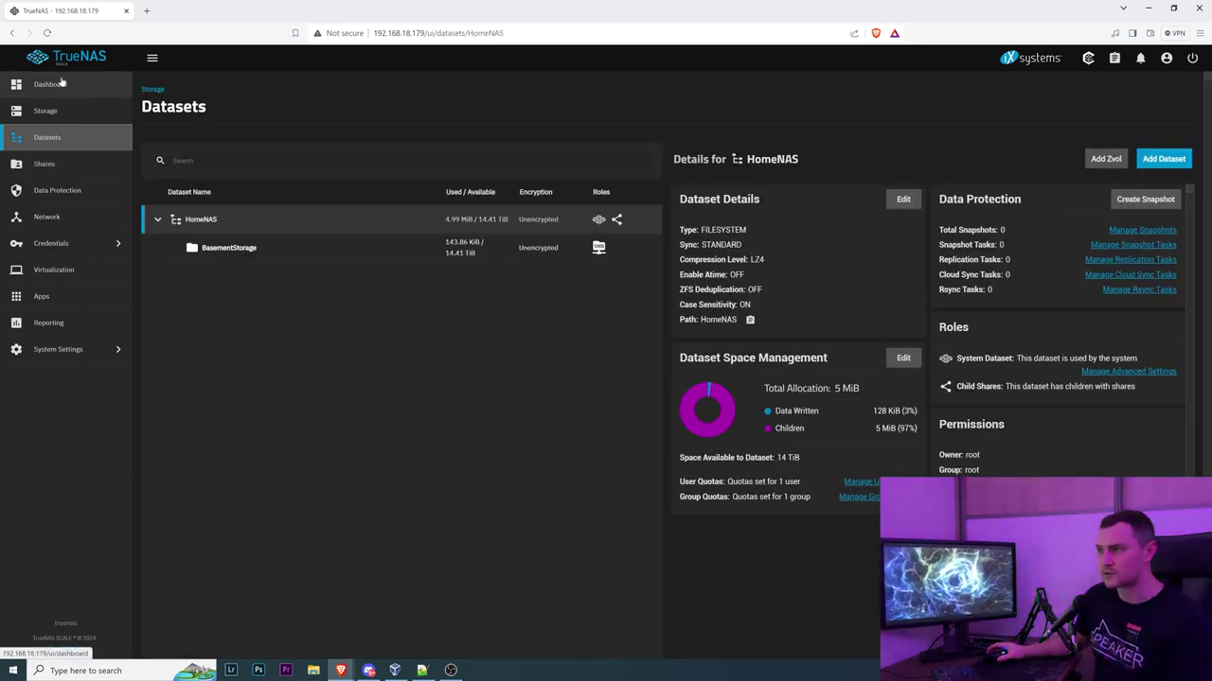
Open the SecretStorage share on \\192.168.18.179 in File Explorer
left_click(316, 670)
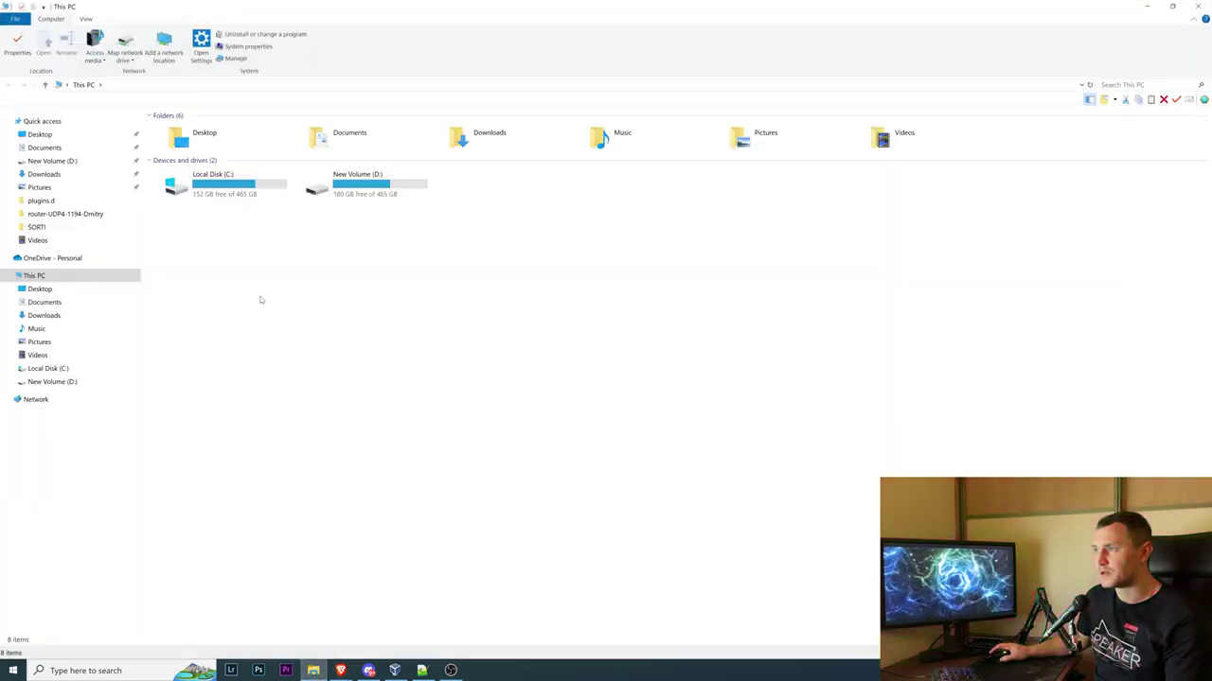
left_click(219, 86)
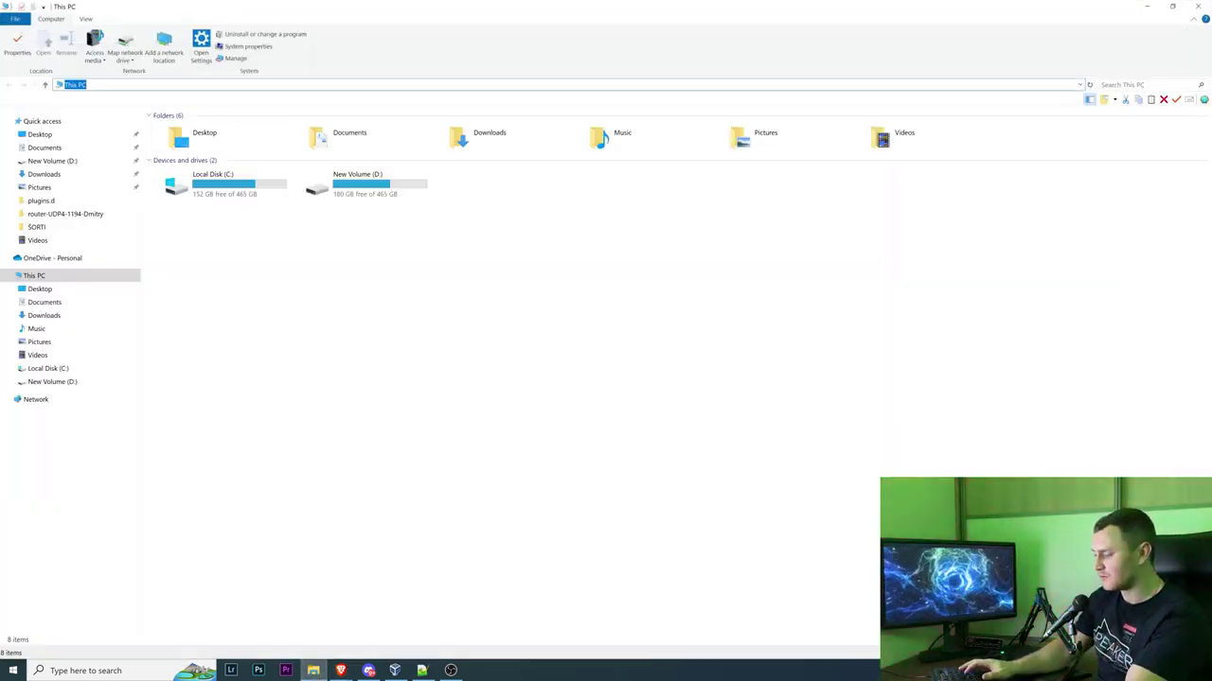
type("\\\\192.168")
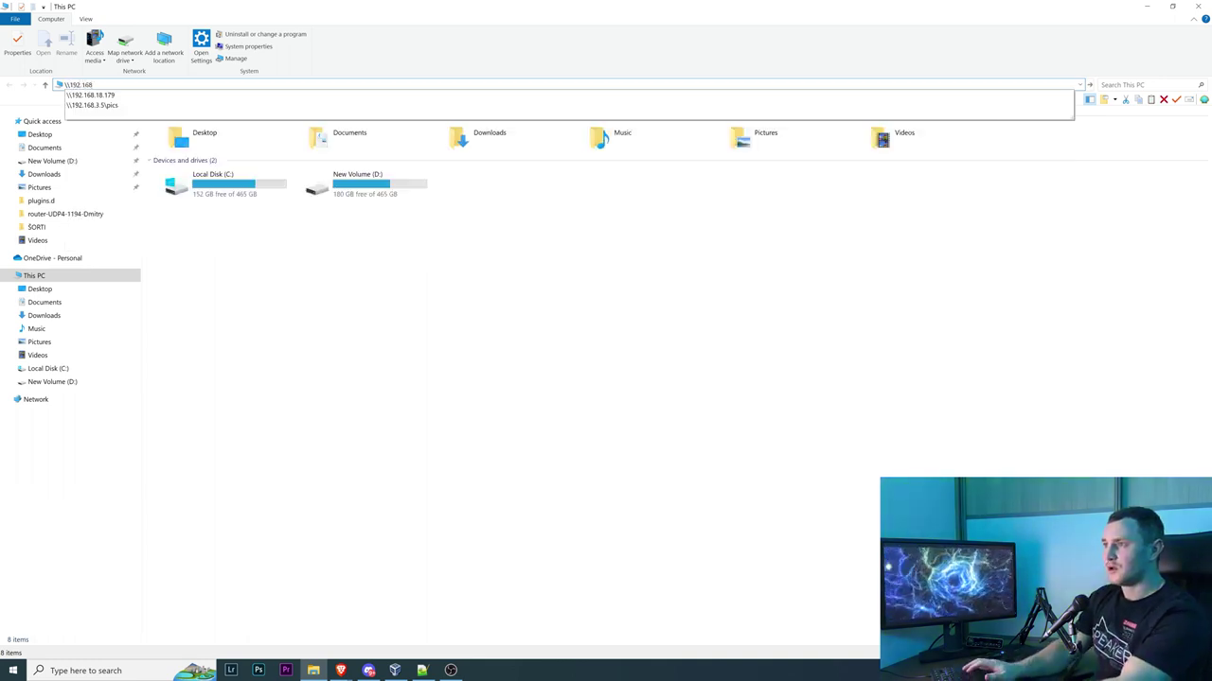
key("Down")
key("Return")
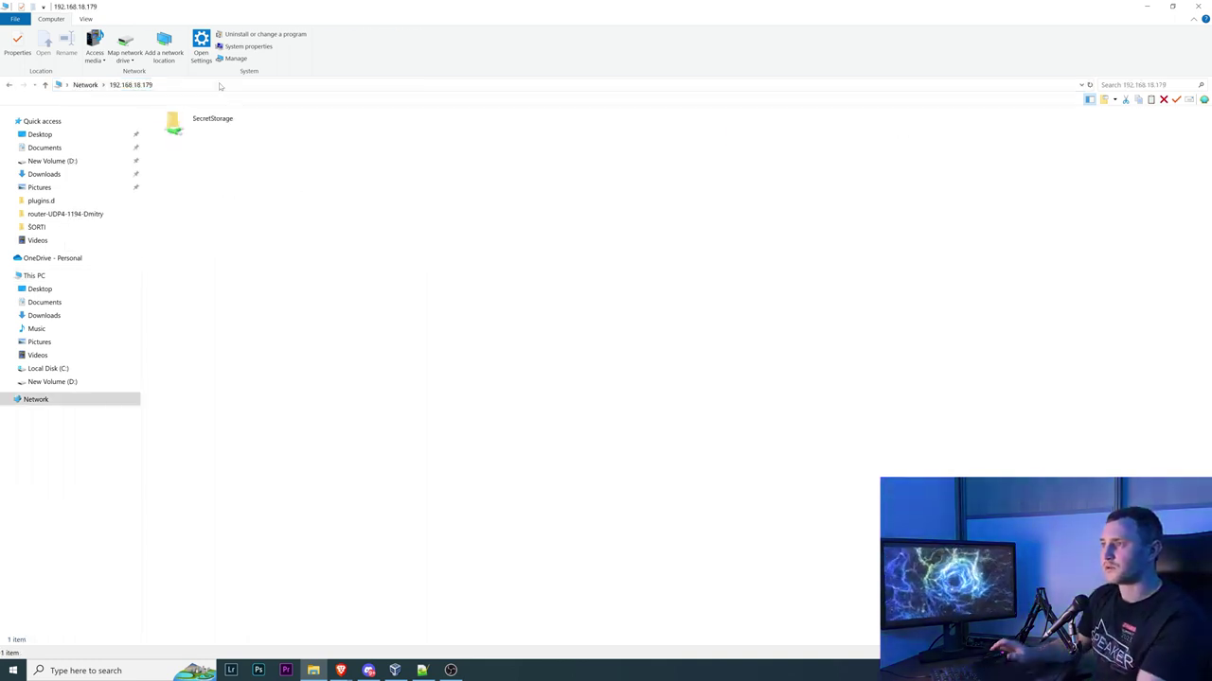
double_click(230, 132)
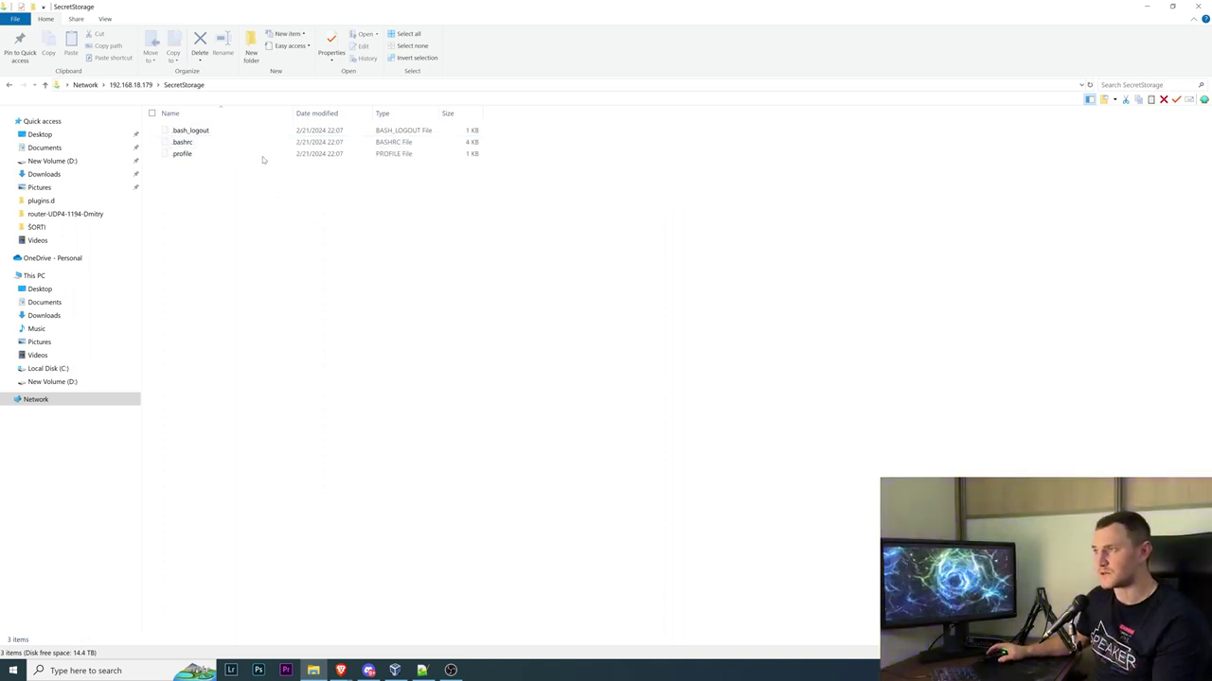
Show the share's full UNC path, then look over the View and Share ribbon tabs
left_click(245, 85)
key("ctrl+c")
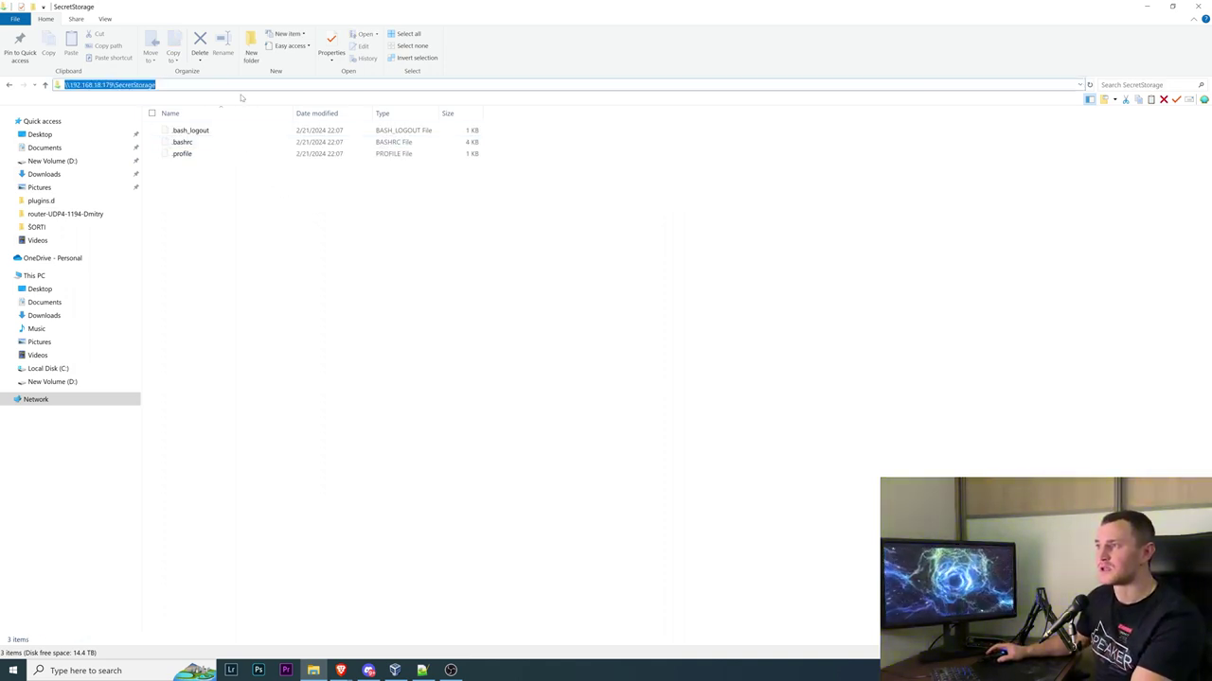
left_click(290, 206)
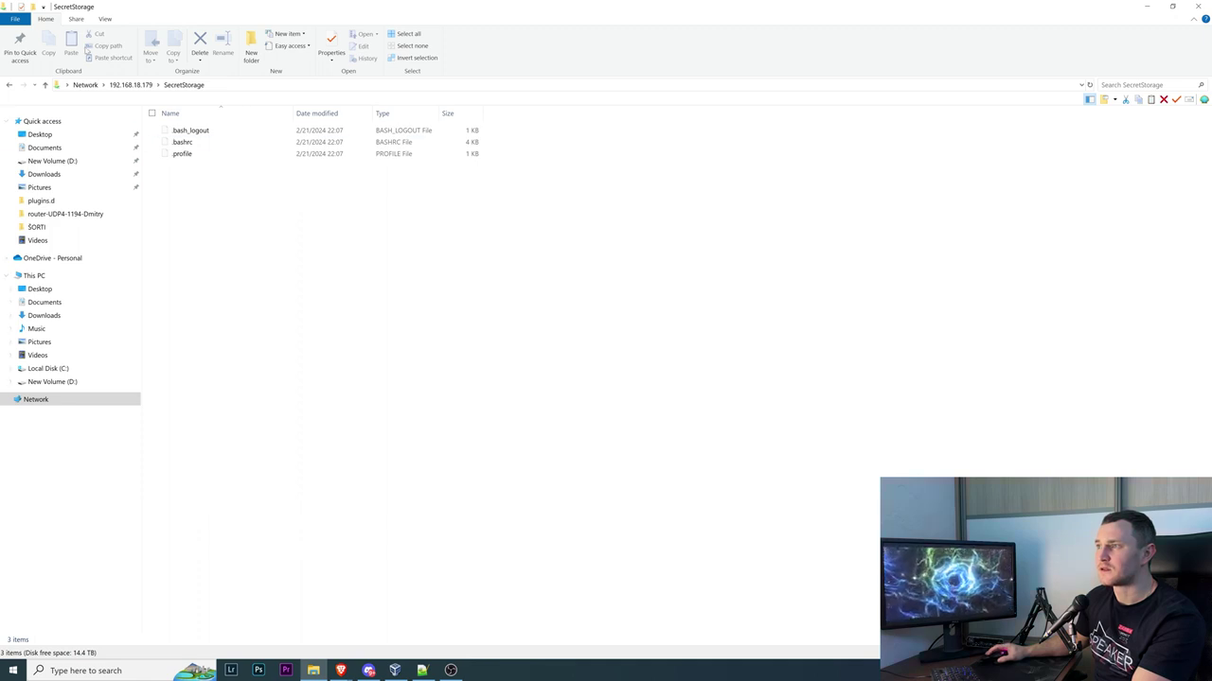
left_click(105, 19)
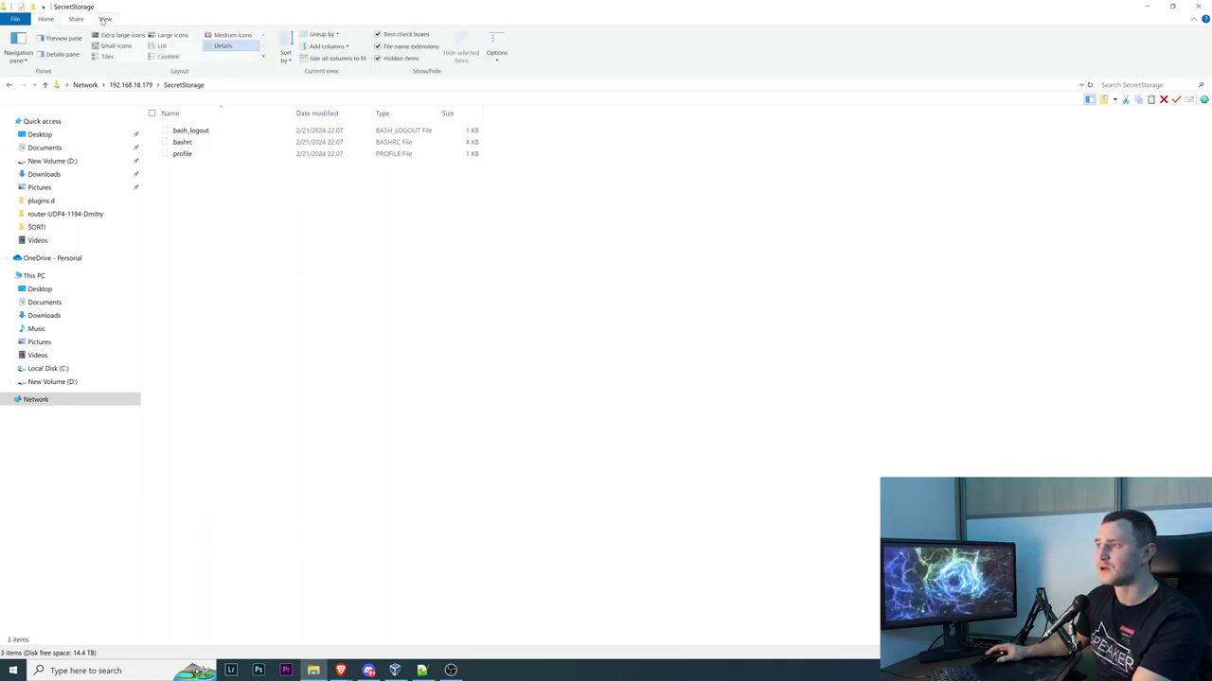
left_click(76, 19)
left_click(46, 18)
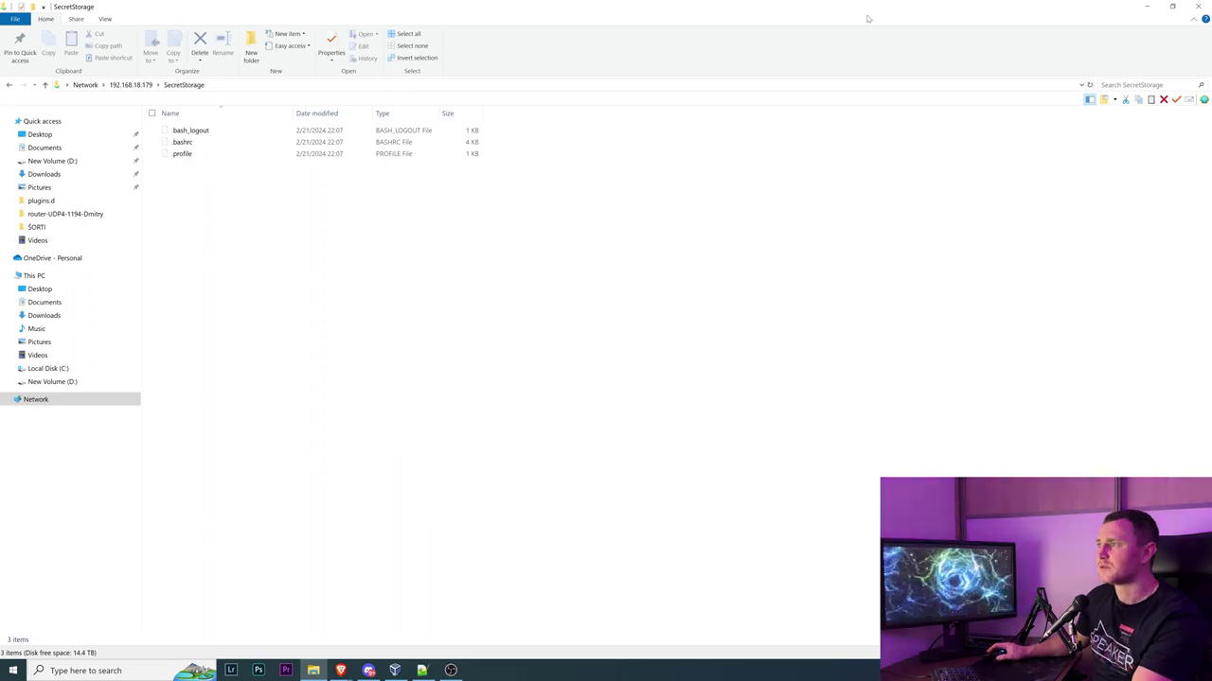
Add a network location for \\192.168.18.179\SecretStorage named SecretStorage NAS
left_click(1198, 7)
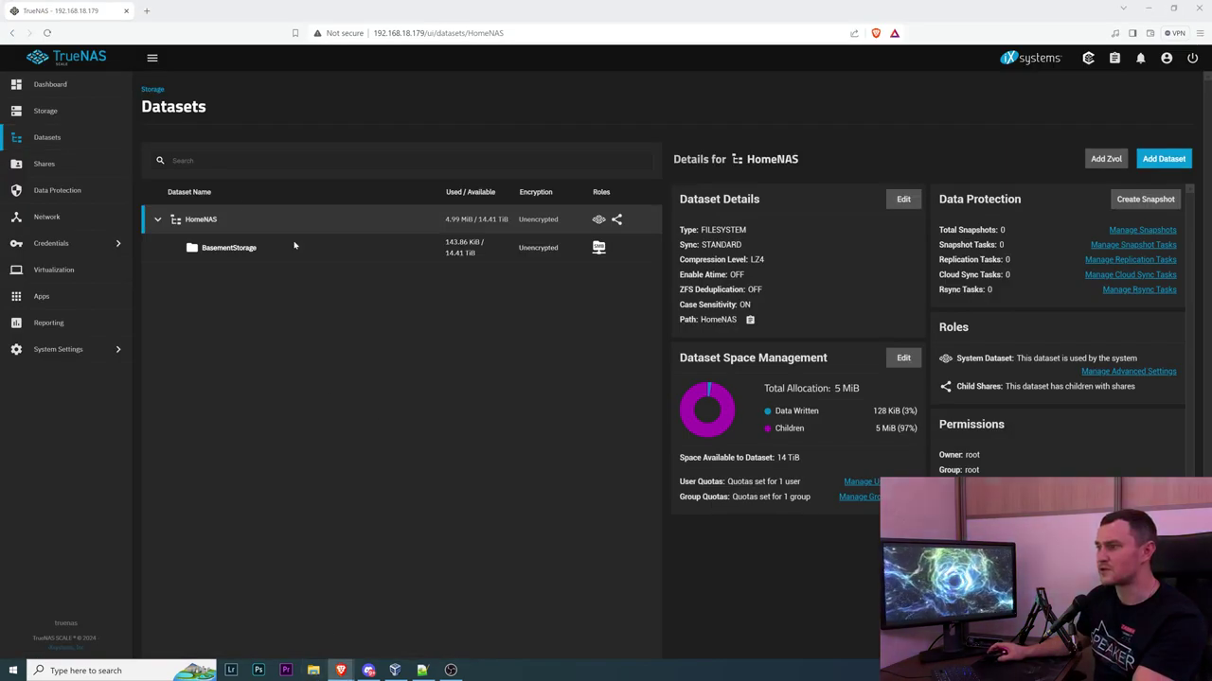
key("super+e")
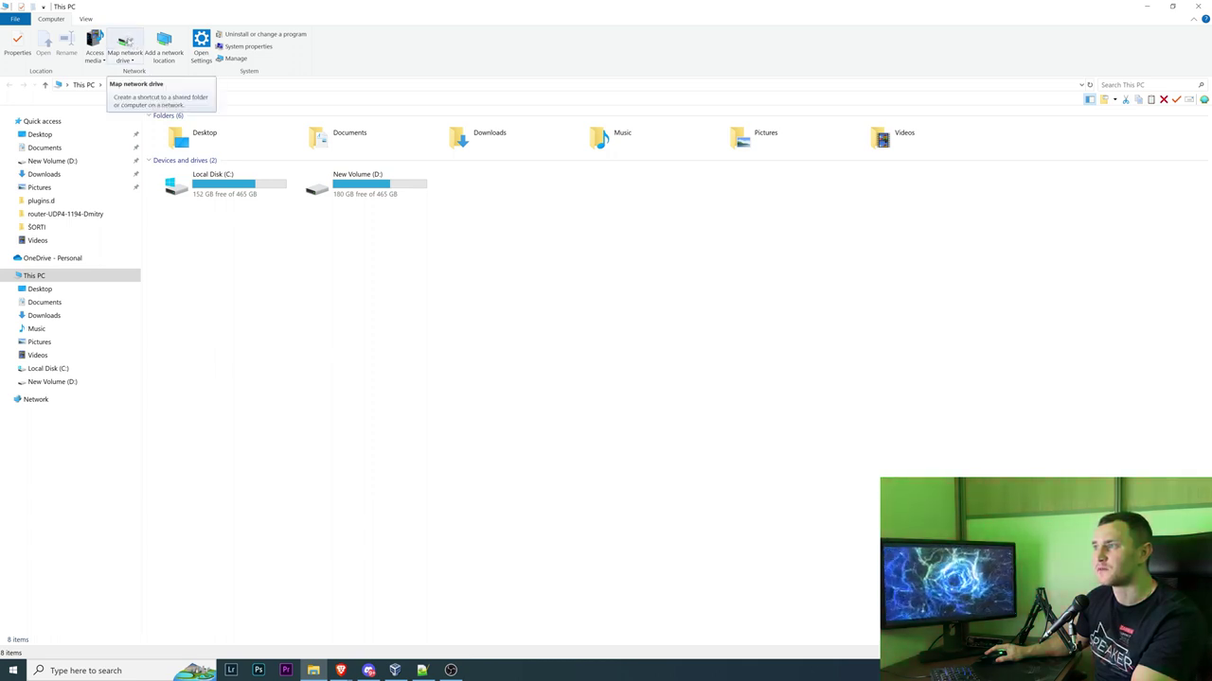
left_click(178, 39)
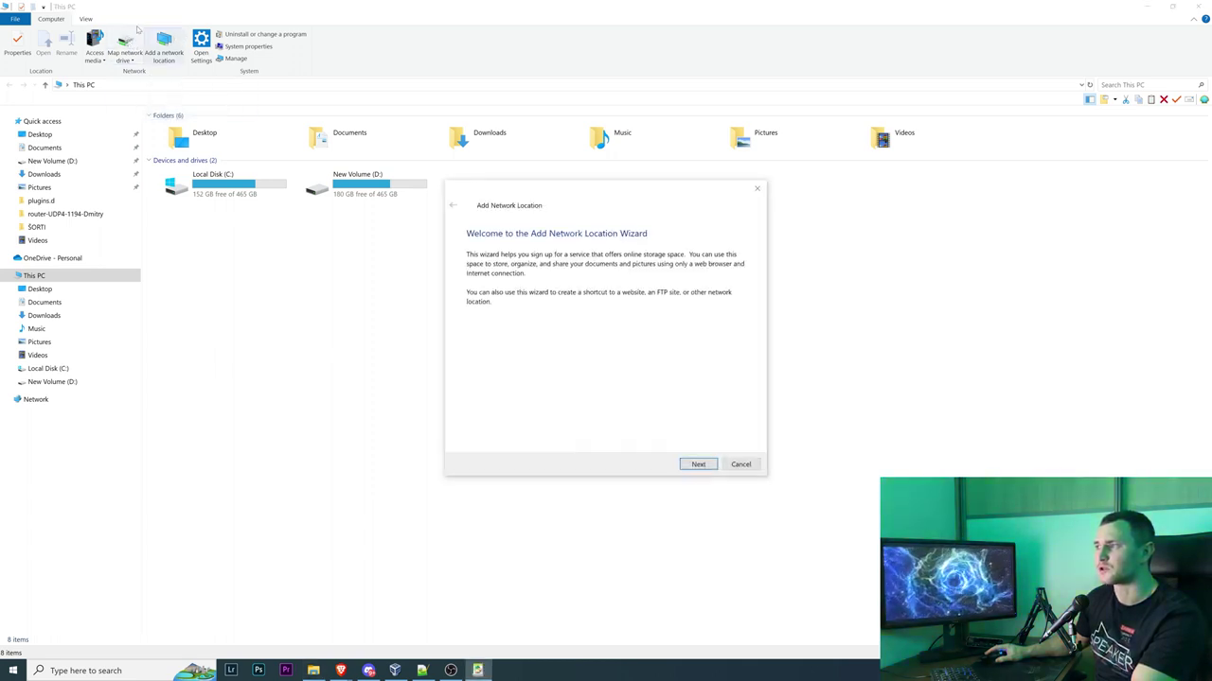
left_click(698, 465)
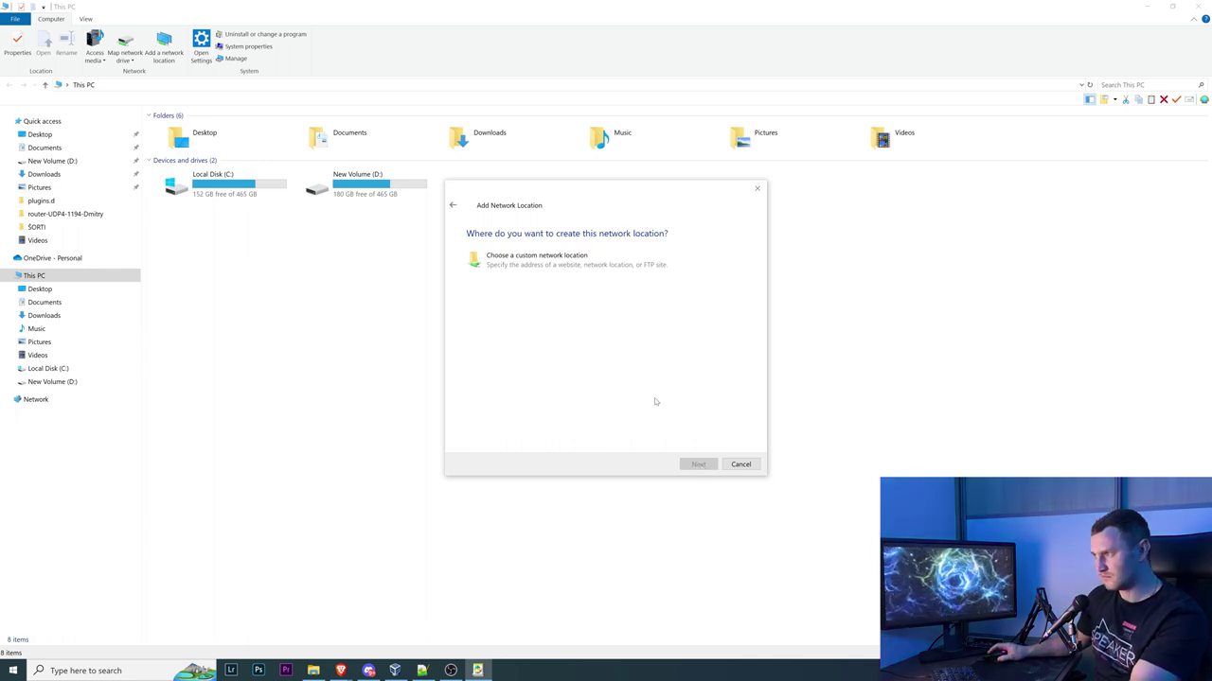
left_click(697, 465)
key("ctrl+v")
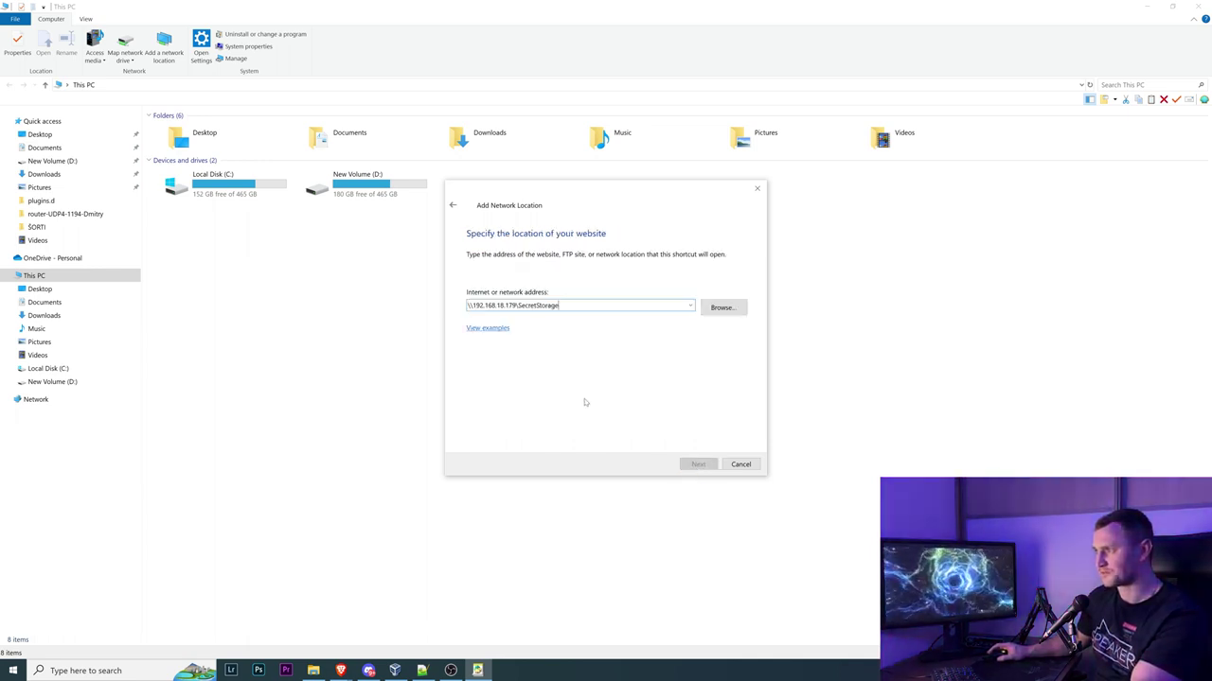
left_click(698, 465)
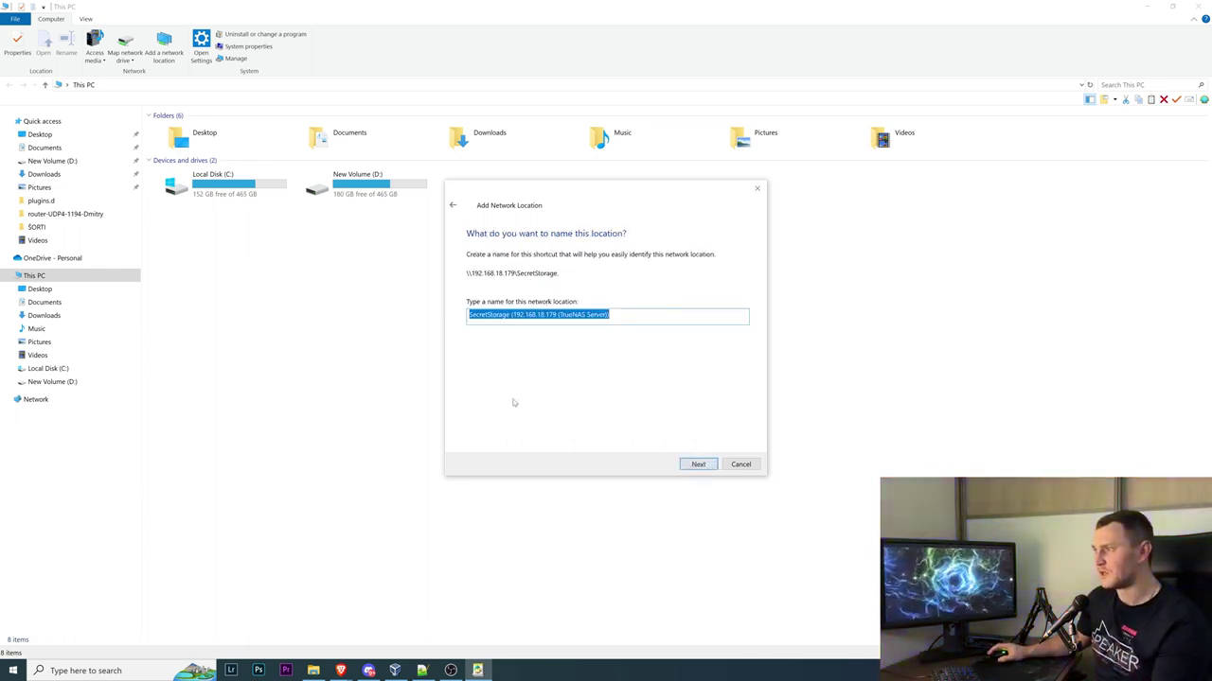
key("End")
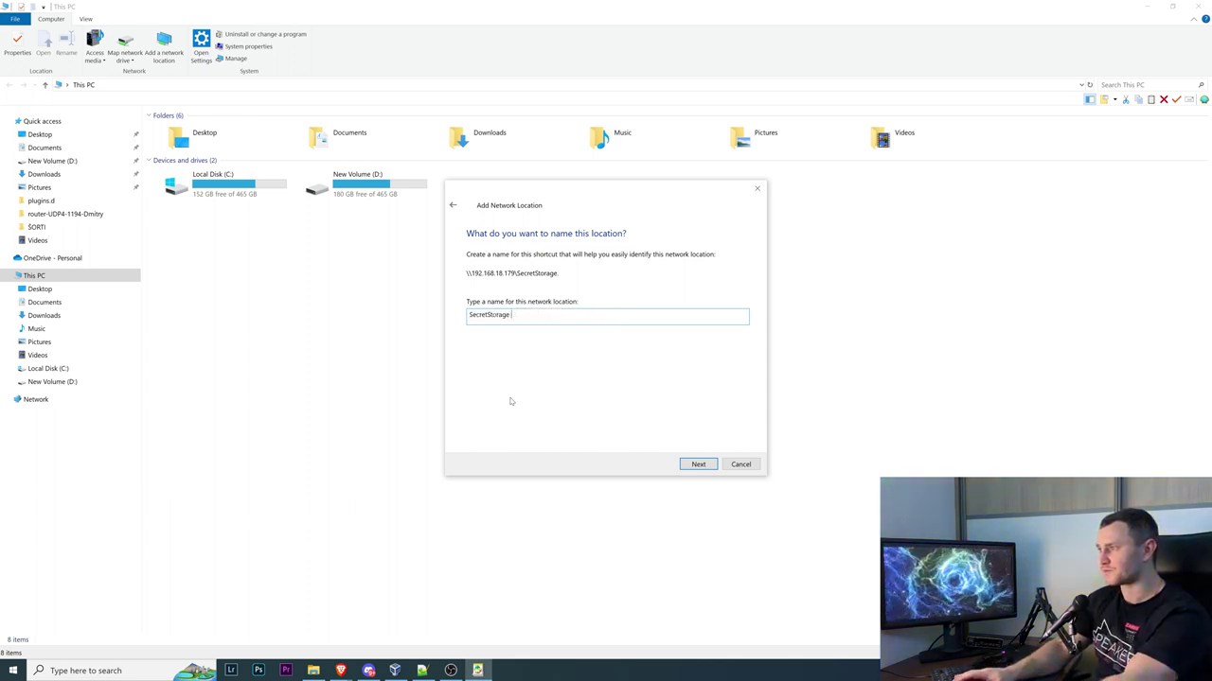
left_click(696, 465)
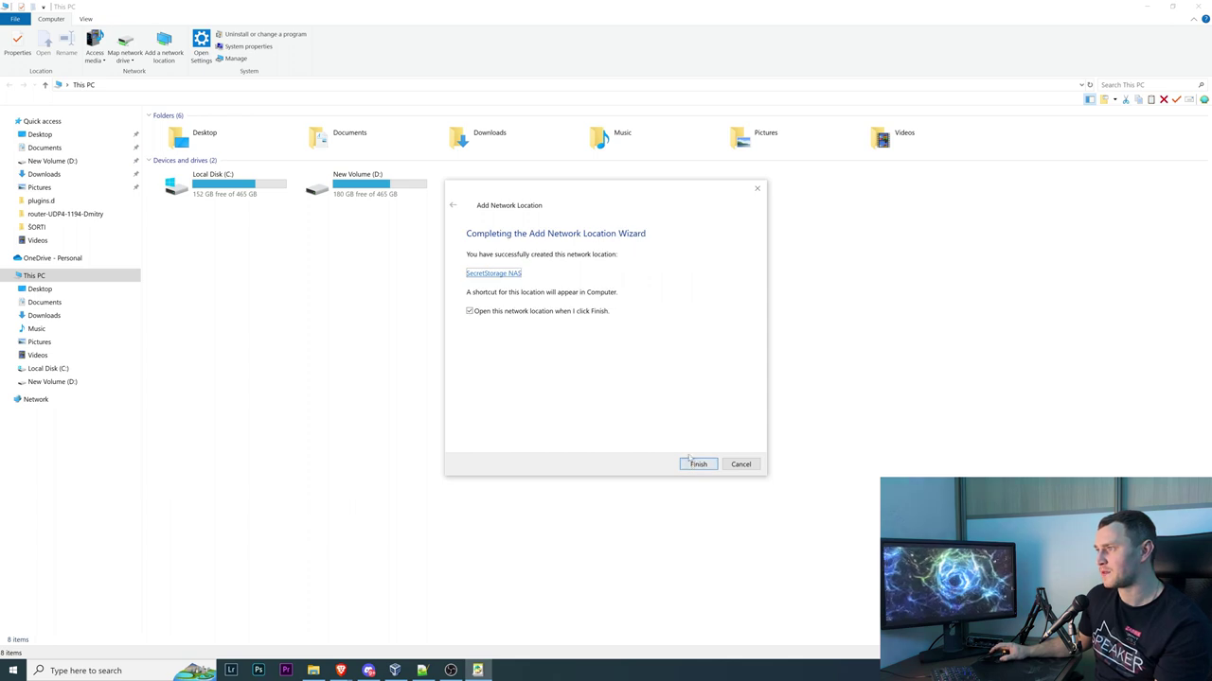
left_click(697, 463)
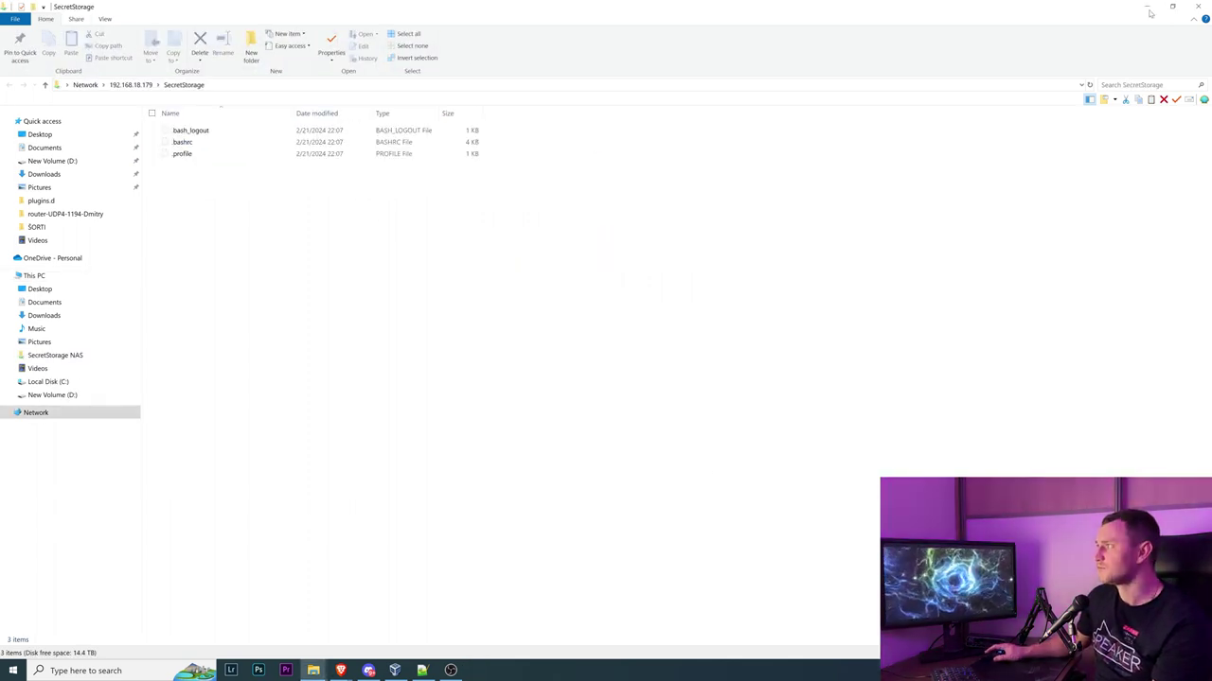
In SecretStorage NAS, create asd.txt, type 'asd' into it and save it
left_click(1197, 6)
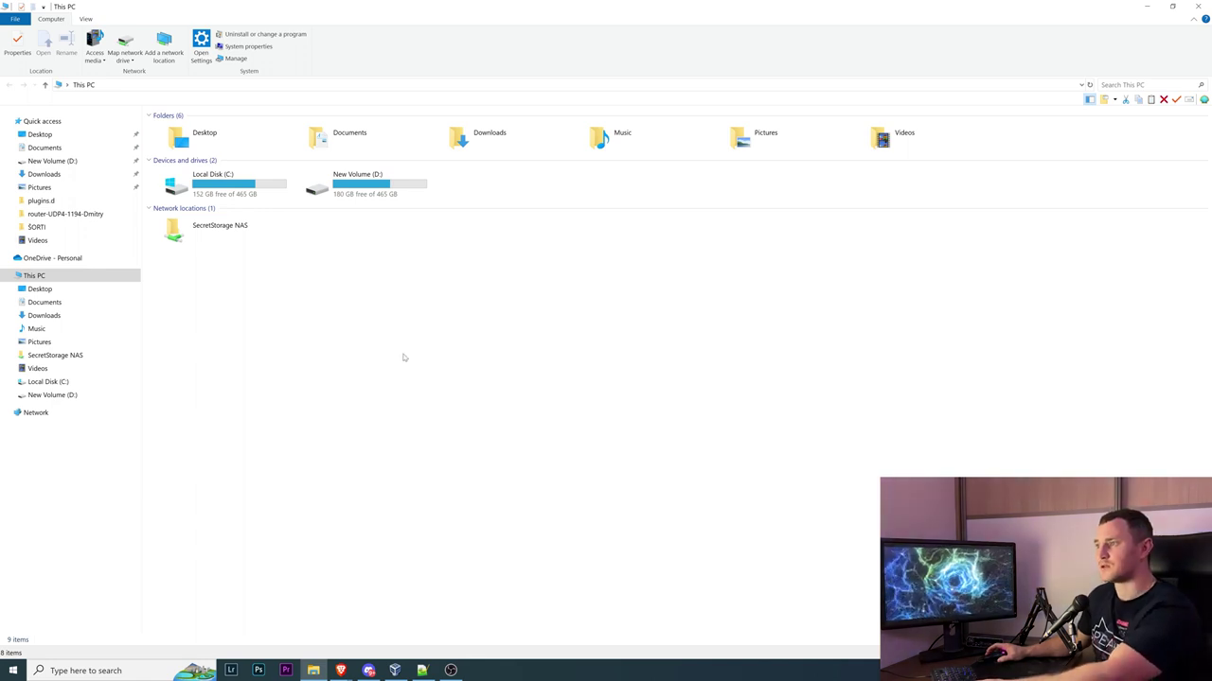
double_click(219, 230)
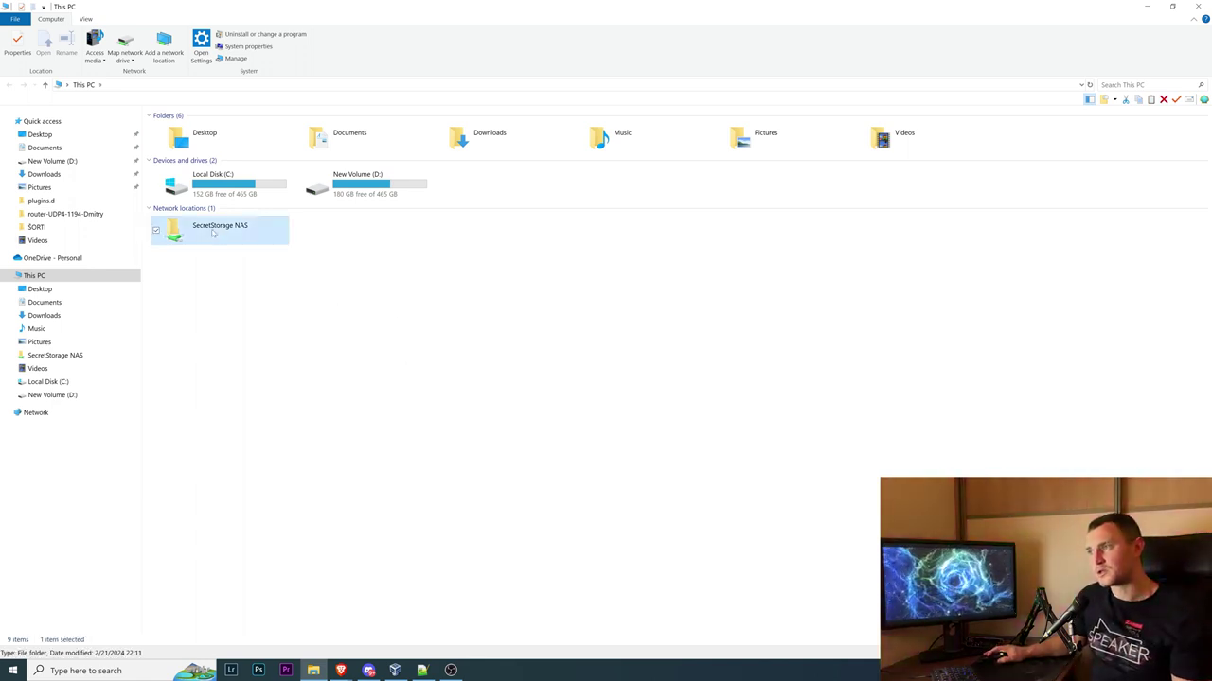
right_click(225, 244)
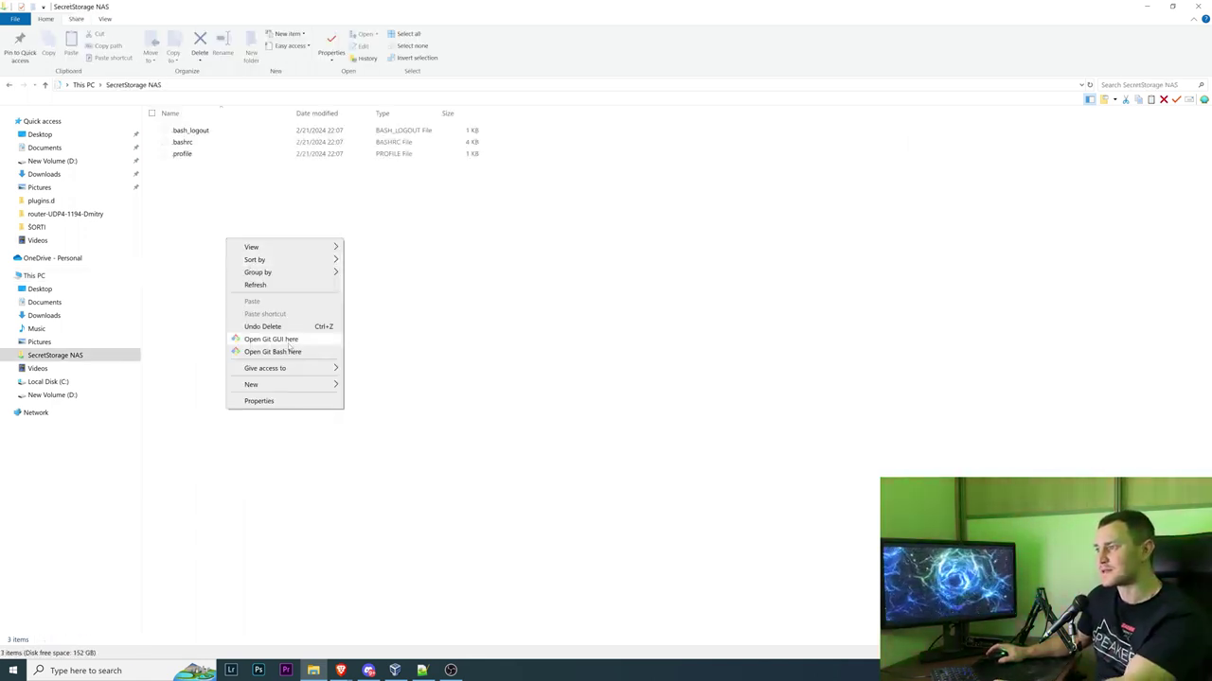
mouse_move(293, 384)
left_click(409, 492)
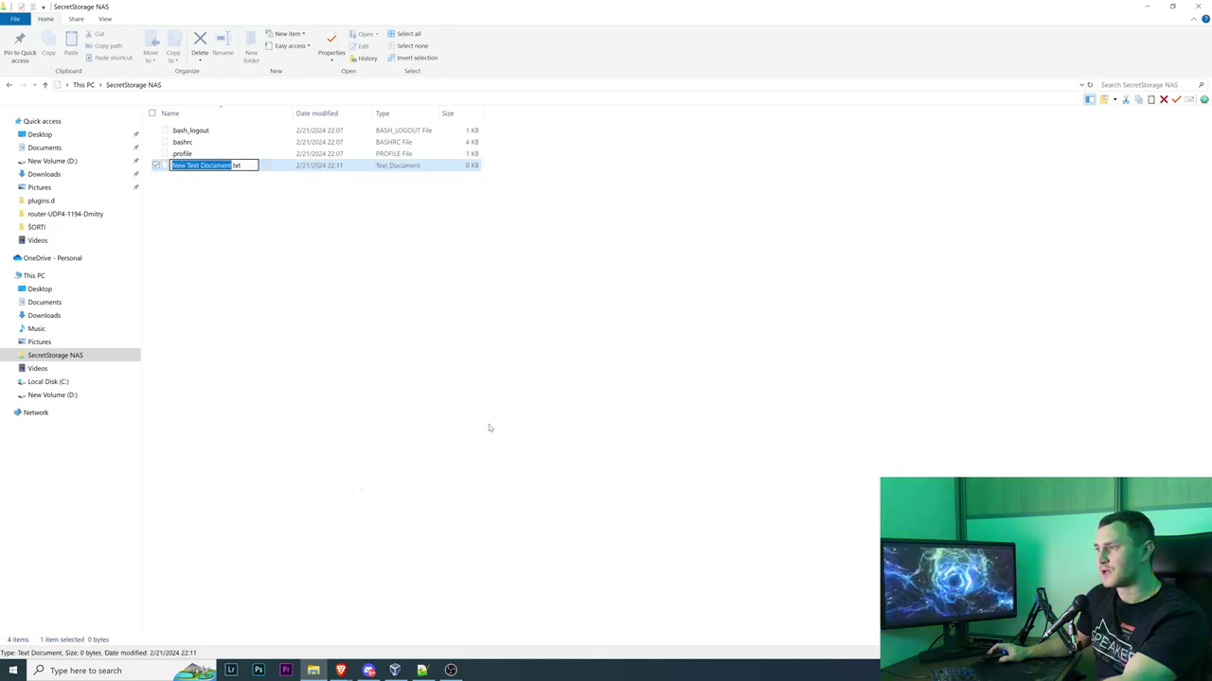
type("asd")
key("Return")
key("Return")
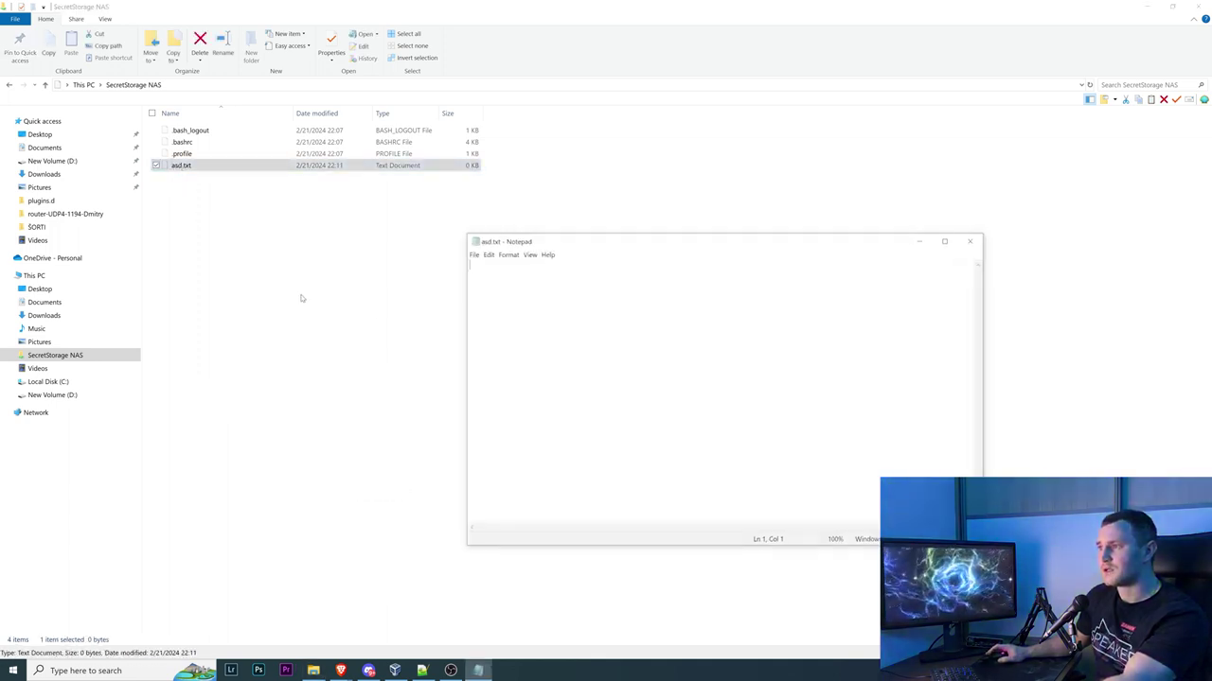
type("asd")
key("ctrl+s")
left_click(973, 239)
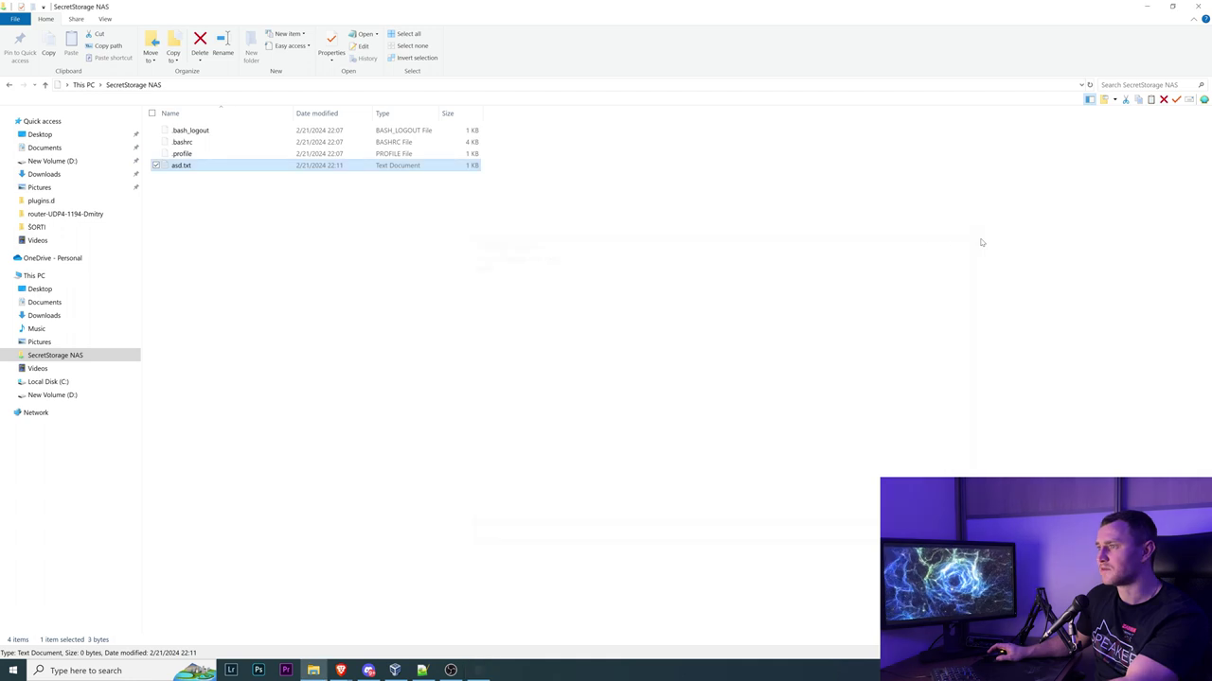
Rename the file to asdsss.txt, delete it permanently, then view the location's properties
left_click(176, 166)
right_click(176, 165)
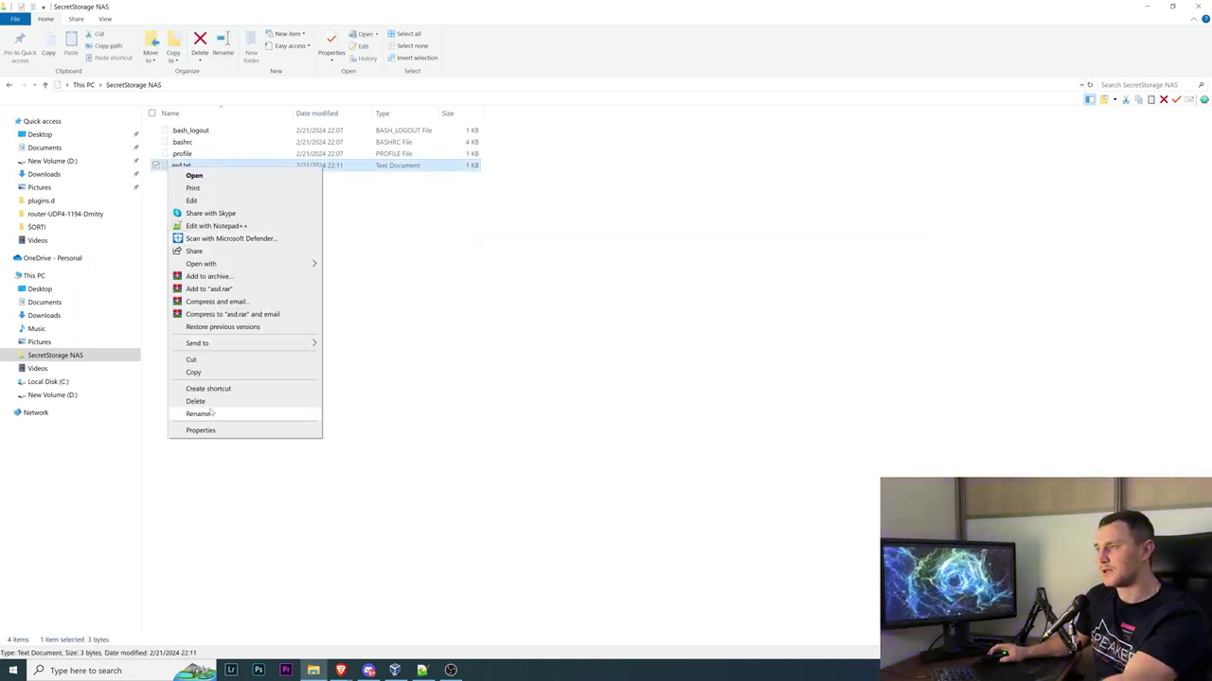
left_click(203, 414)
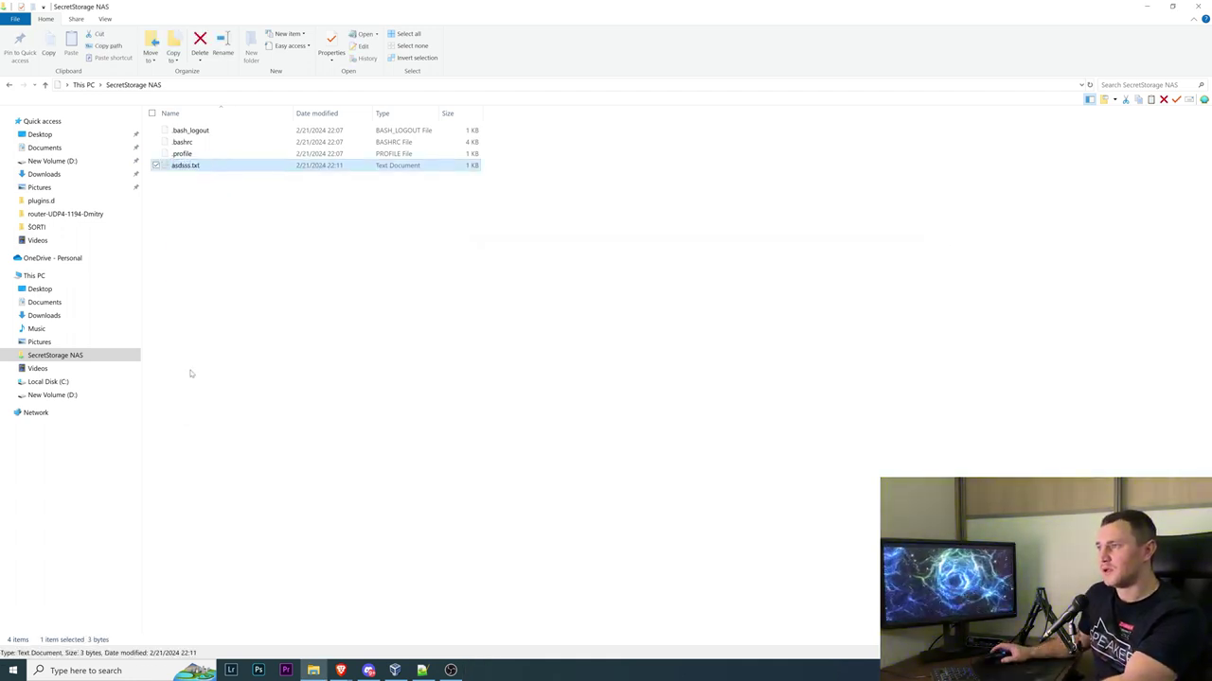
key("Delete")
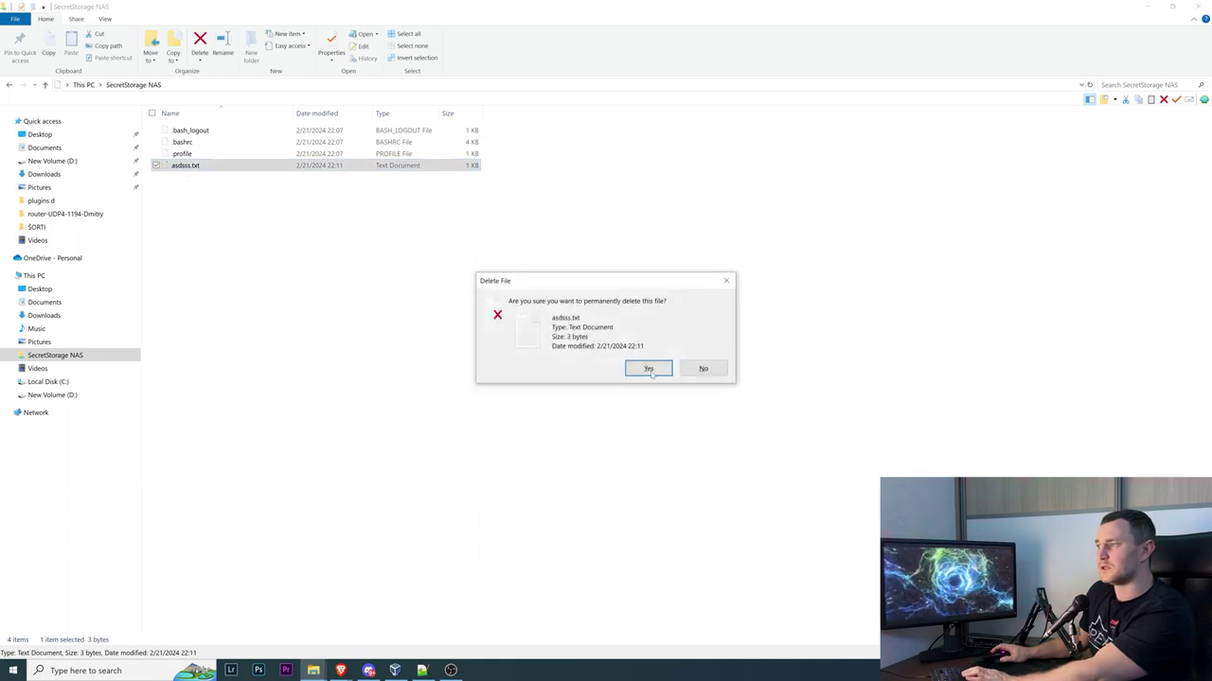
left_click(648, 369)
right_click(246, 318)
left_click(301, 463)
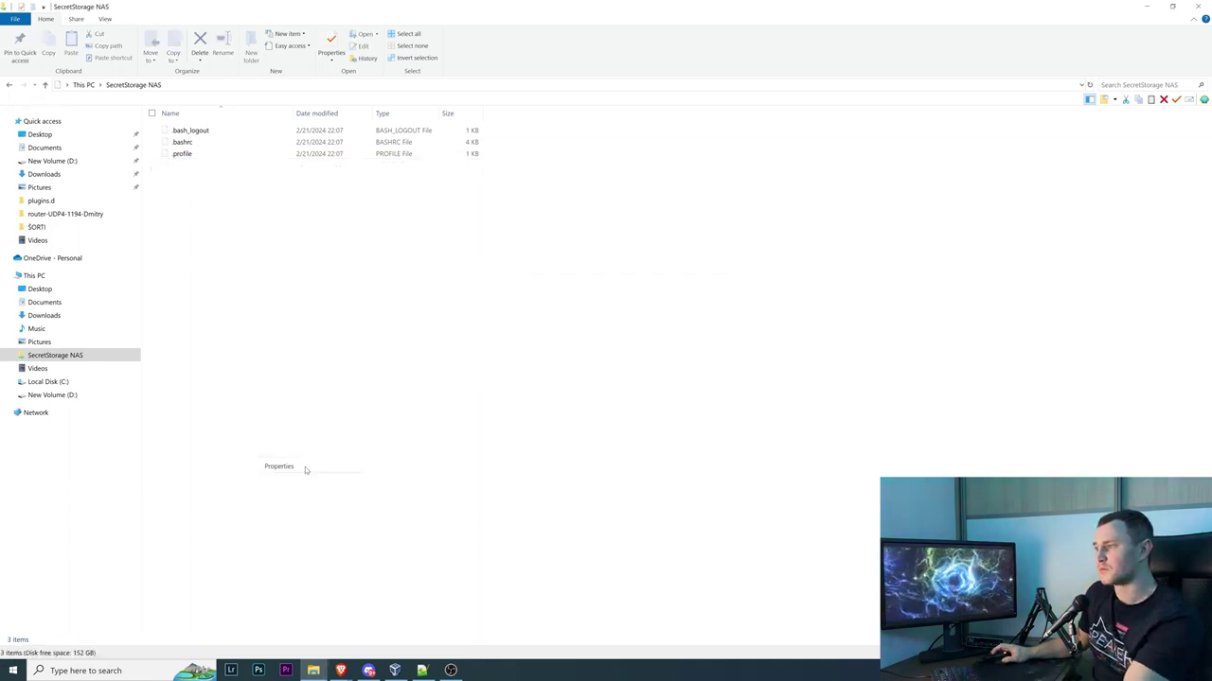
key("Escape")
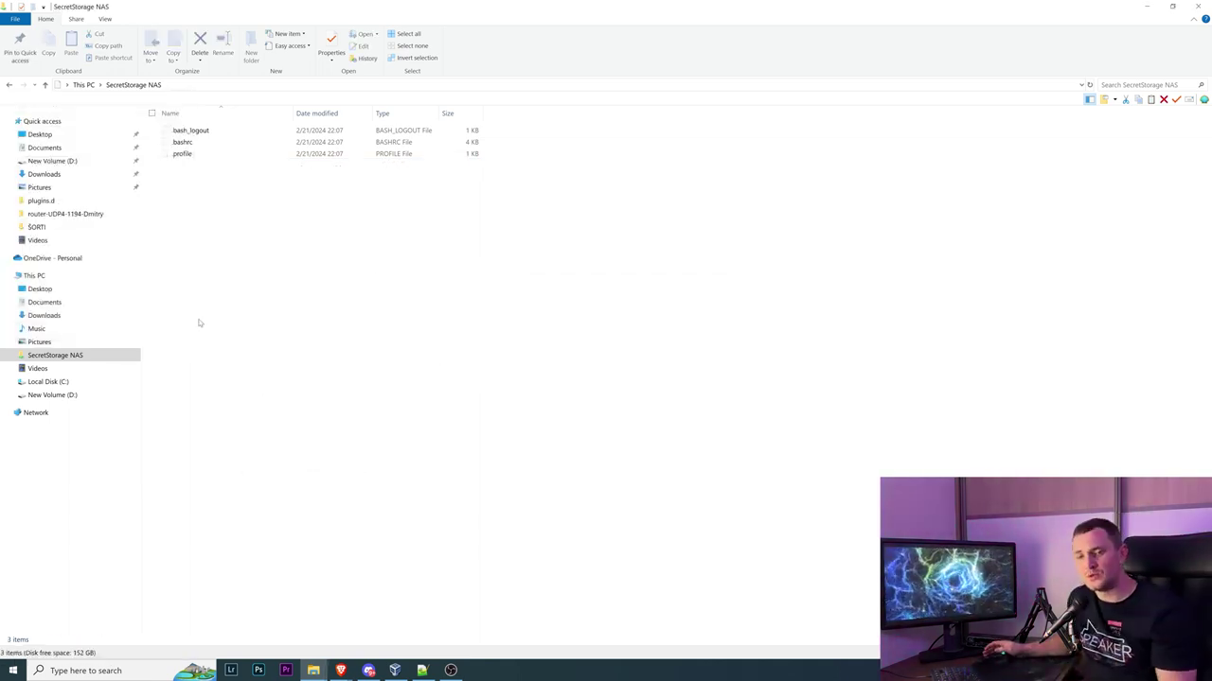